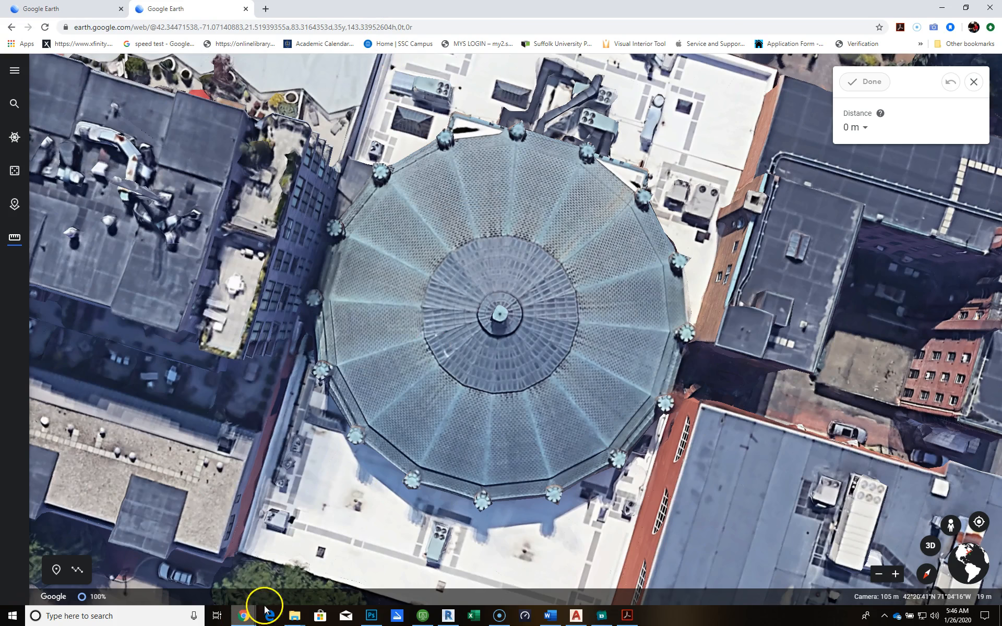
# - Switch to the remote Arts and Design Pool desktop and minimize the renovation PDF to show the Cyclorama model in SketchUp
pyautogui.click(425, 618)
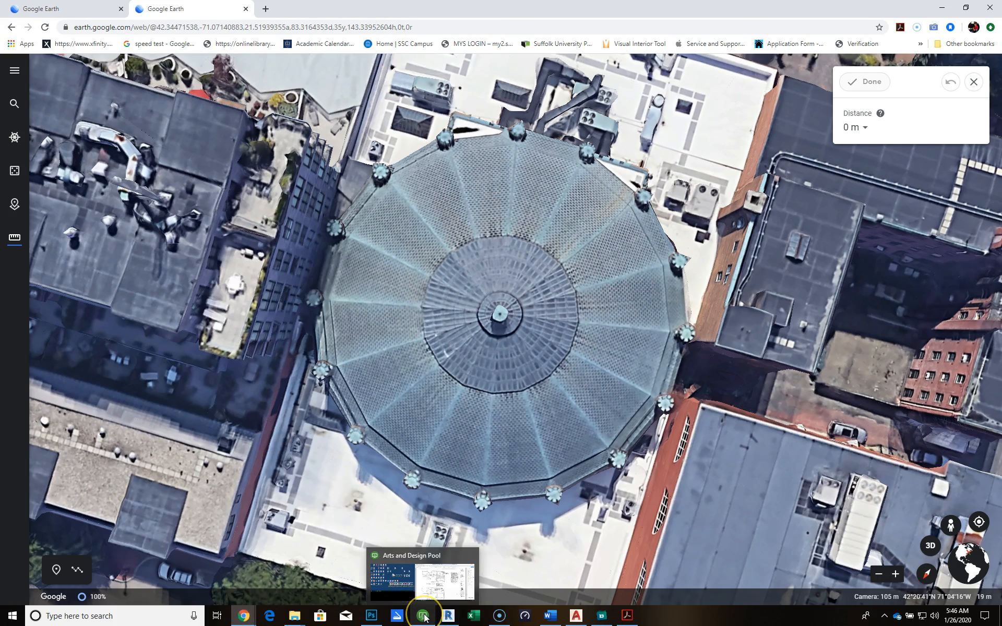
pyautogui.click(437, 583)
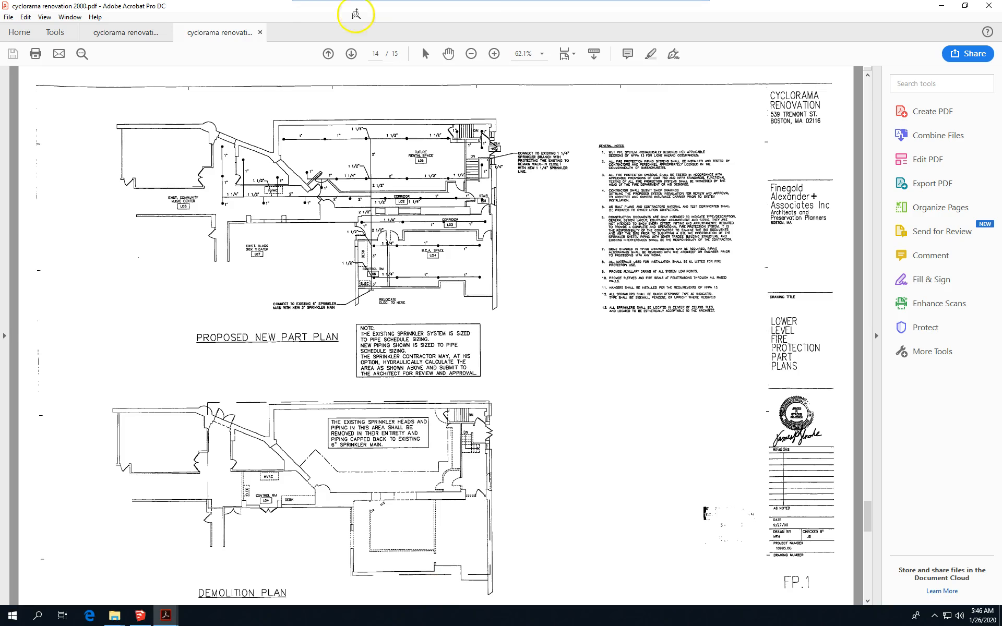
pyautogui.click(942, 5)
pyautogui.click(94, 516)
pyautogui.scroll(-2, 307, 405)
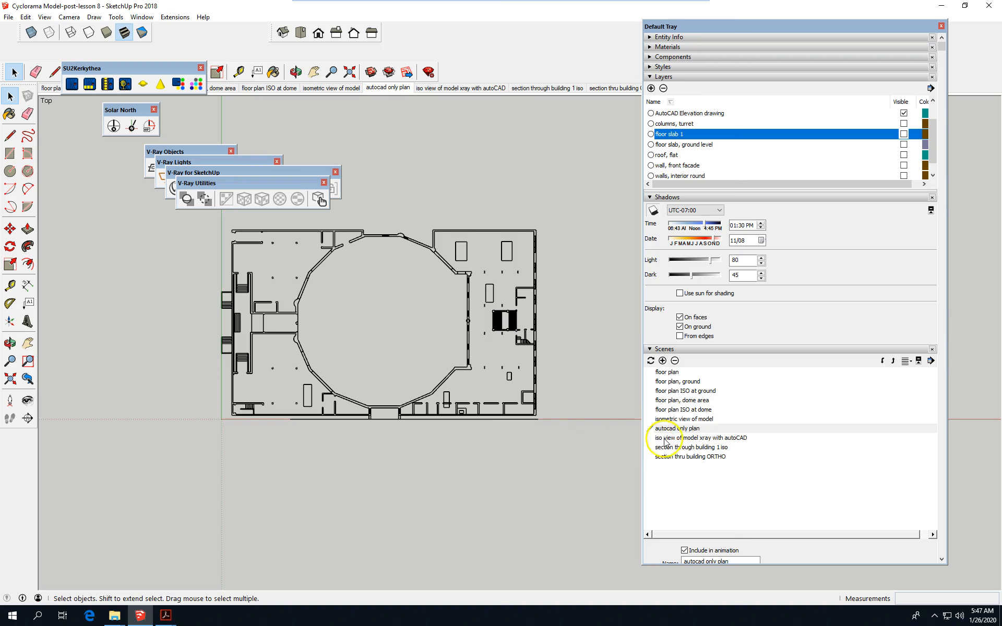
pyautogui.scroll(1, 415, 388)
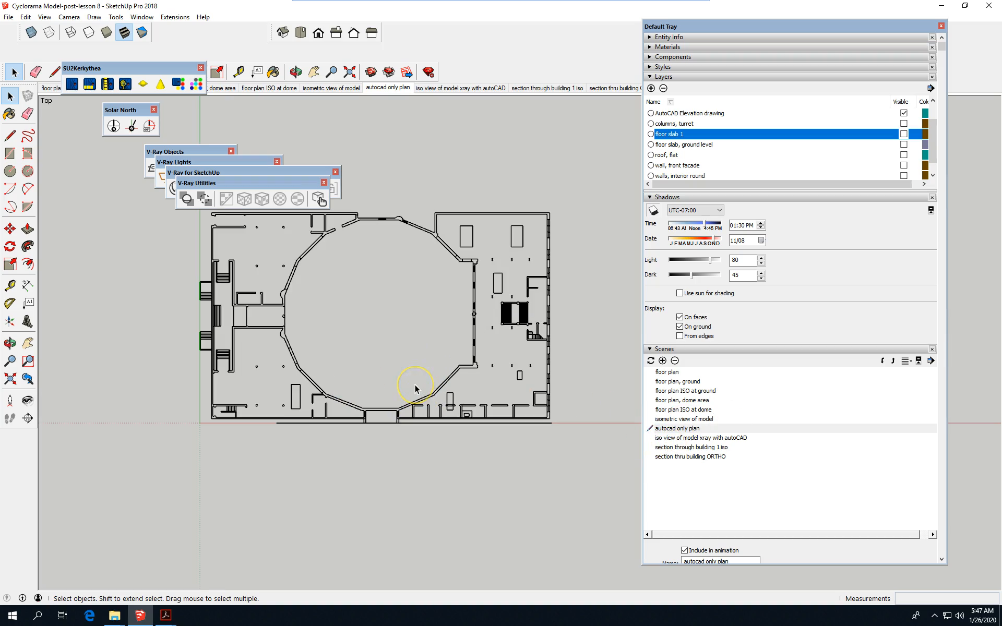
pyautogui.scroll(-2, 302, 420)
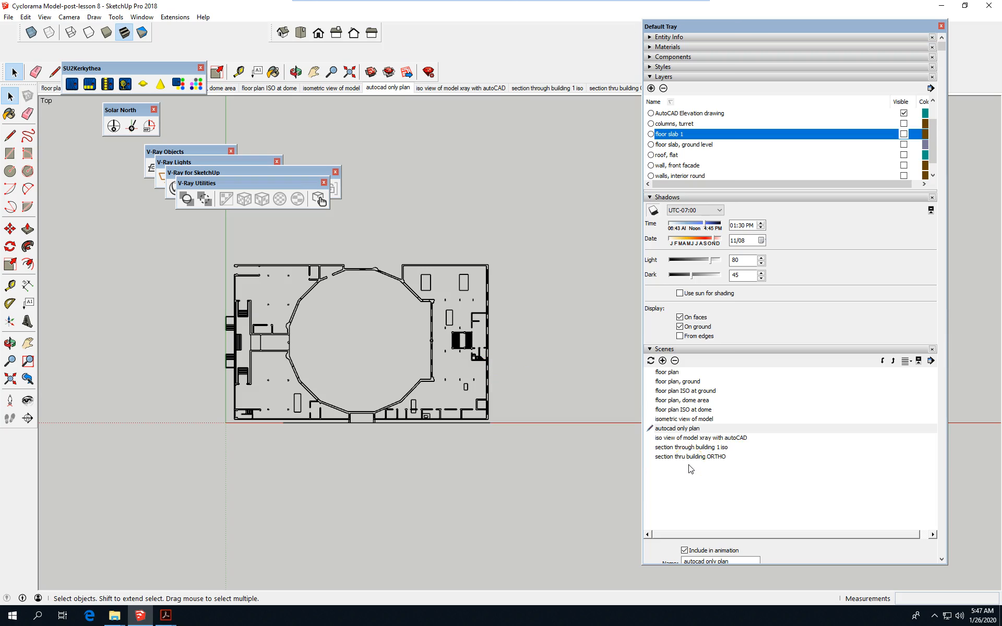
# - Display the saved scene "isometric view of model" and examine the floor slabs and ring of columns
pyautogui.doubleClick(689, 420)
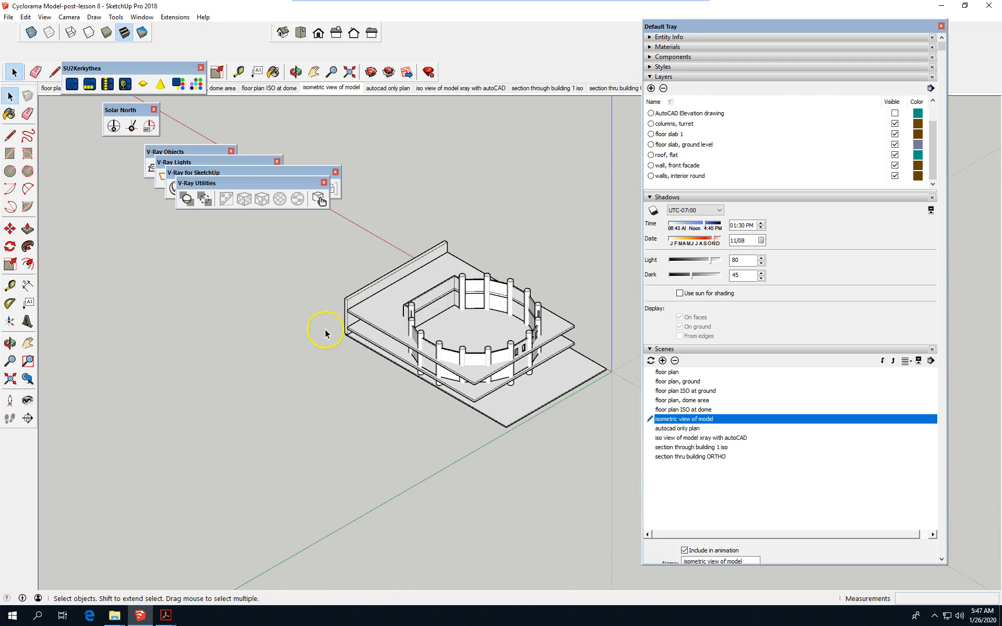
pyautogui.scroll(-1, 313, 334)
pyautogui.scroll(-2, 414, 347)
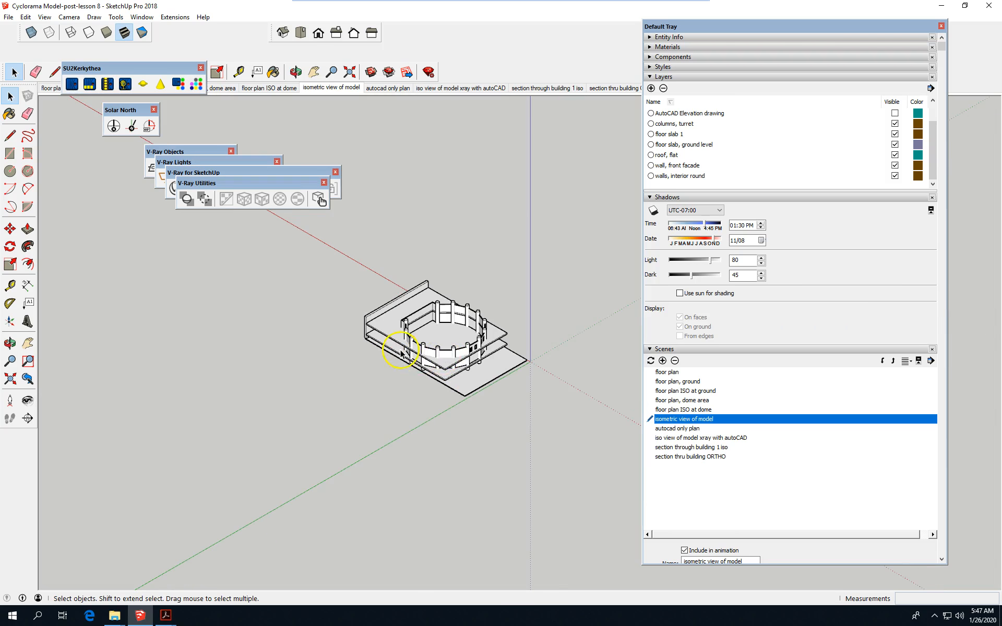
pyautogui.scroll(1, 466, 355)
pyautogui.scroll(1, 466, 355)
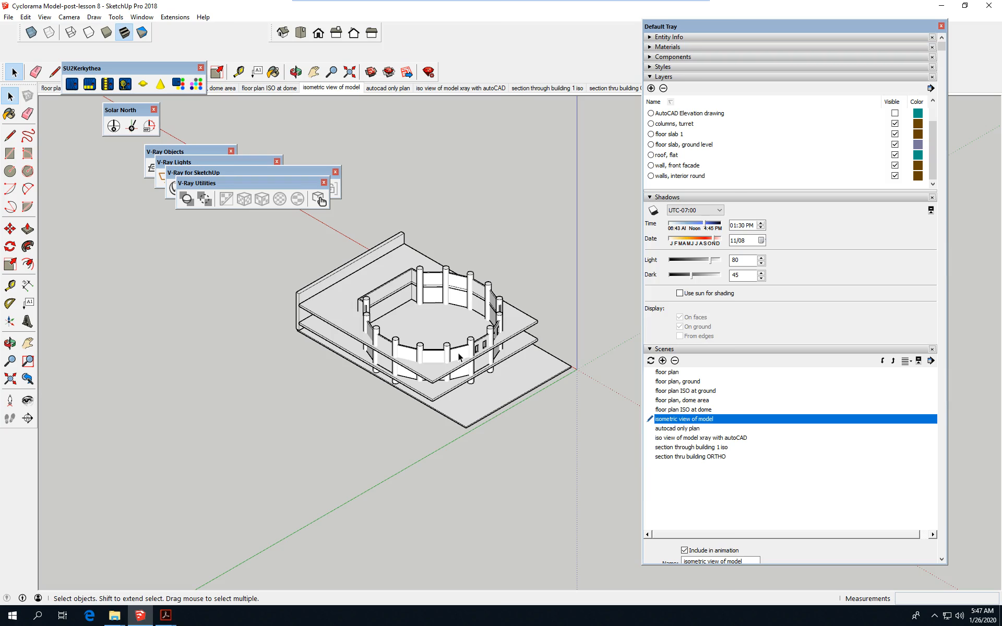
pyautogui.scroll(-2, 389, 351)
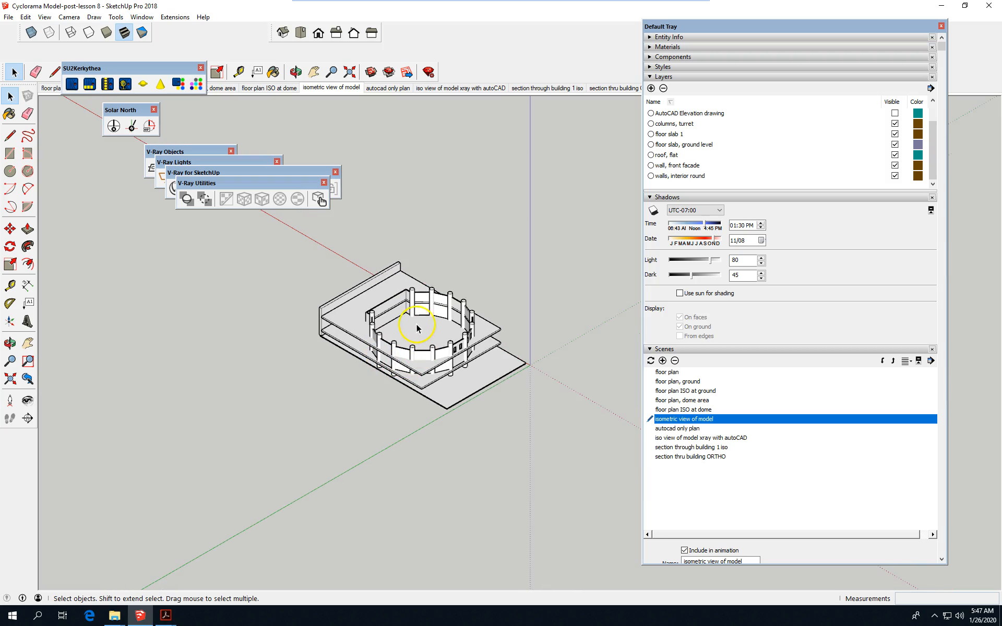
pyautogui.scroll(1, 417, 328)
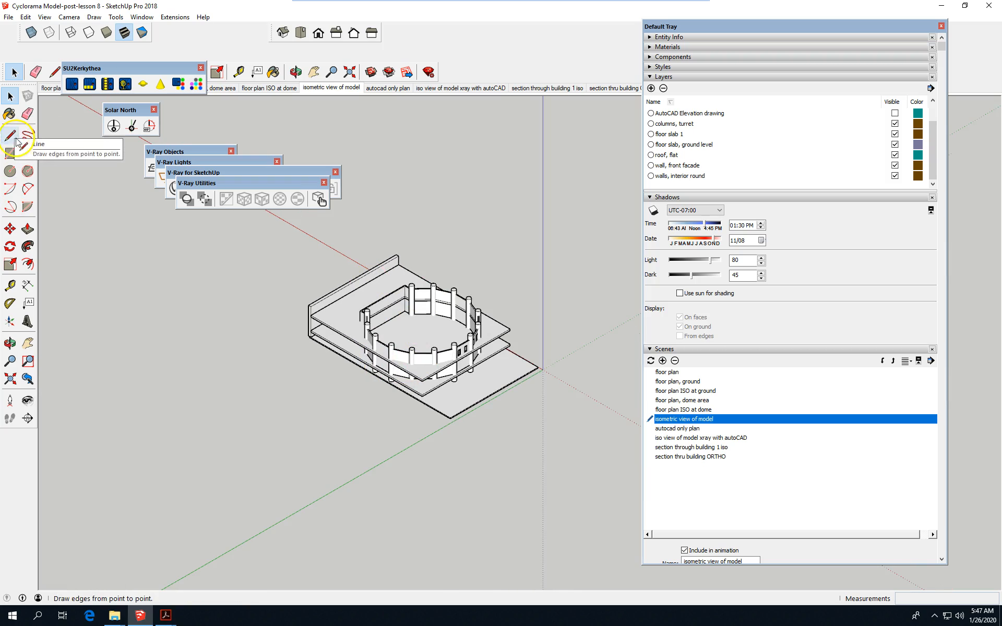
# - Measure the distance across the column ring with the Tape Measure, starting from the top of a front column
pyautogui.click(10, 284)
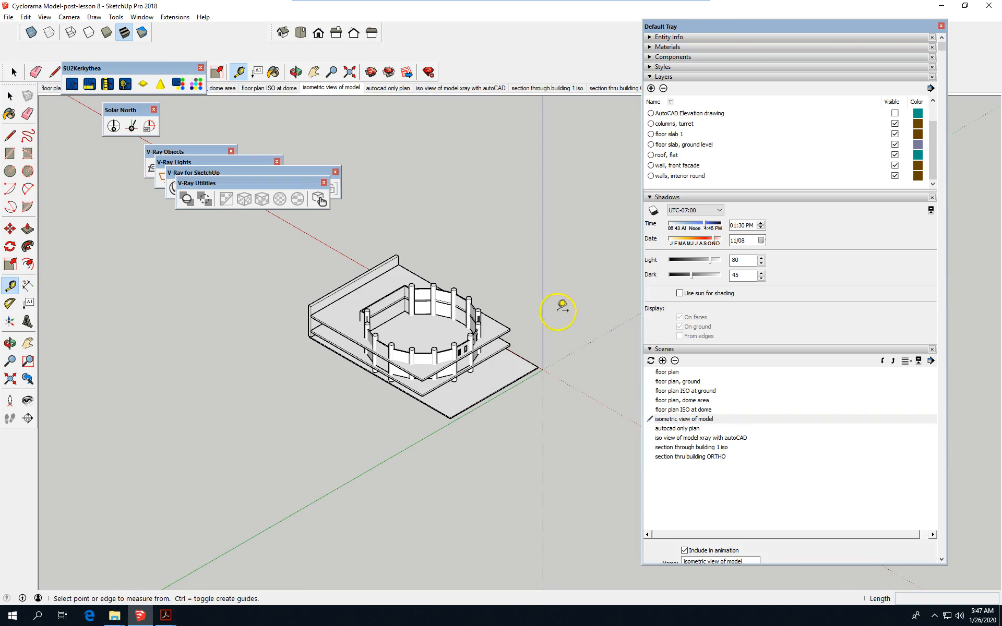
pyautogui.scroll(2, 501, 319)
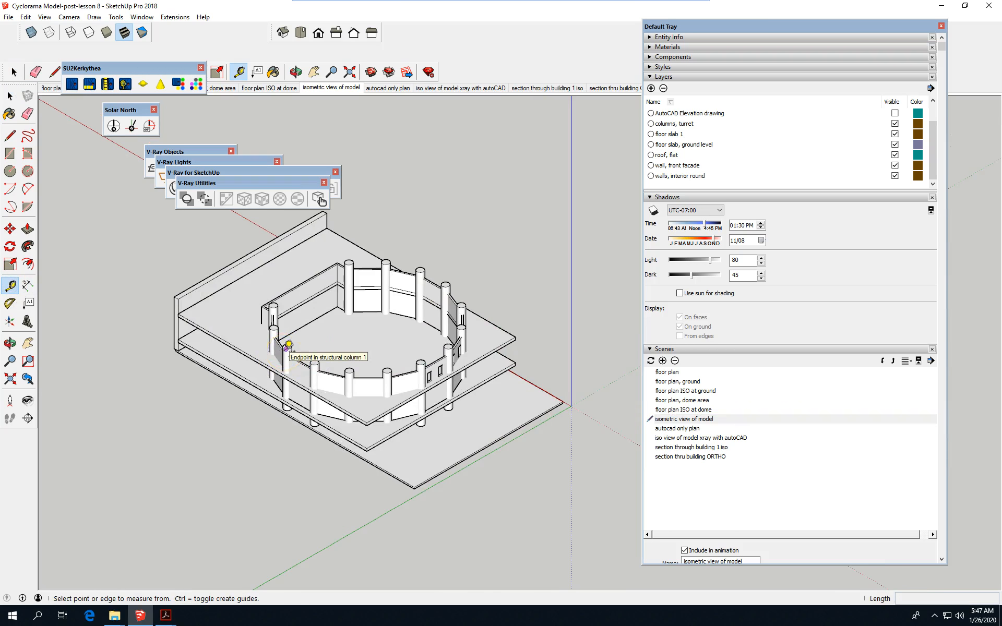
pyautogui.click(287, 347)
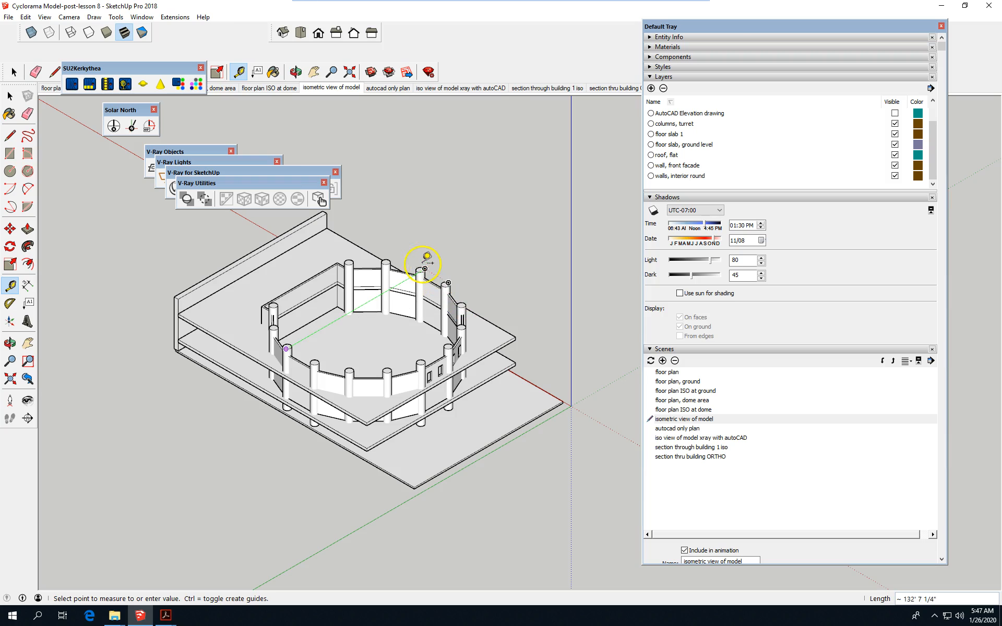
pyautogui.scroll(2, 424, 268)
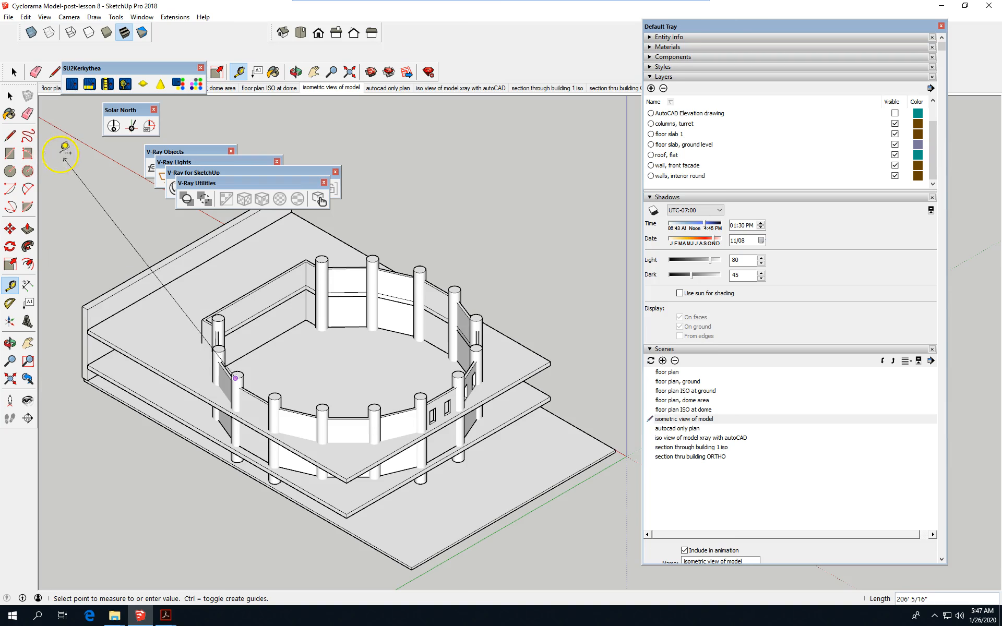
pyautogui.click(11, 97)
pyautogui.scroll(-3, 738, 308)
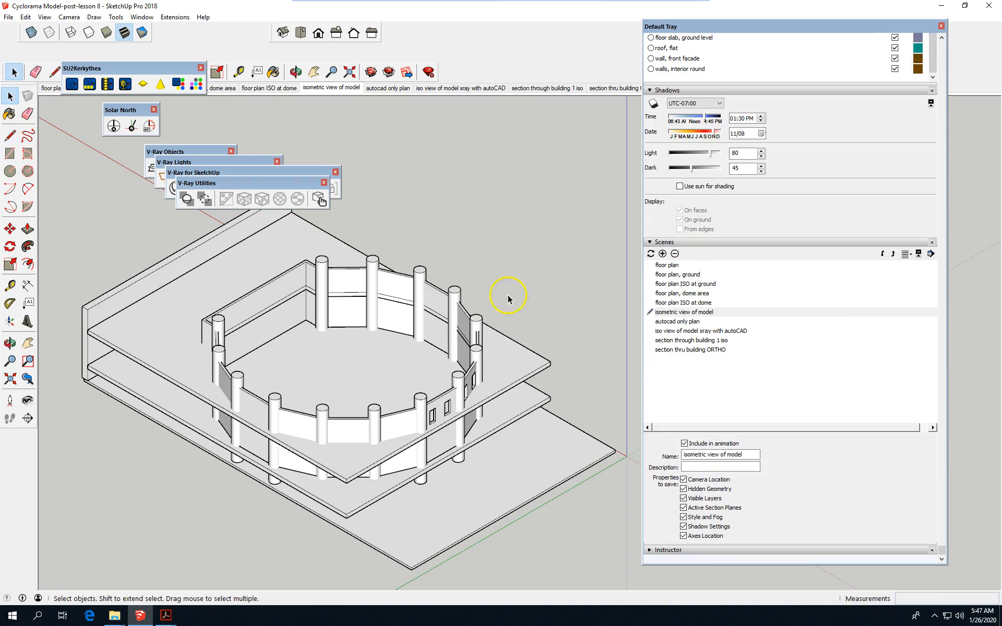
pyautogui.scroll(-5, 506, 294)
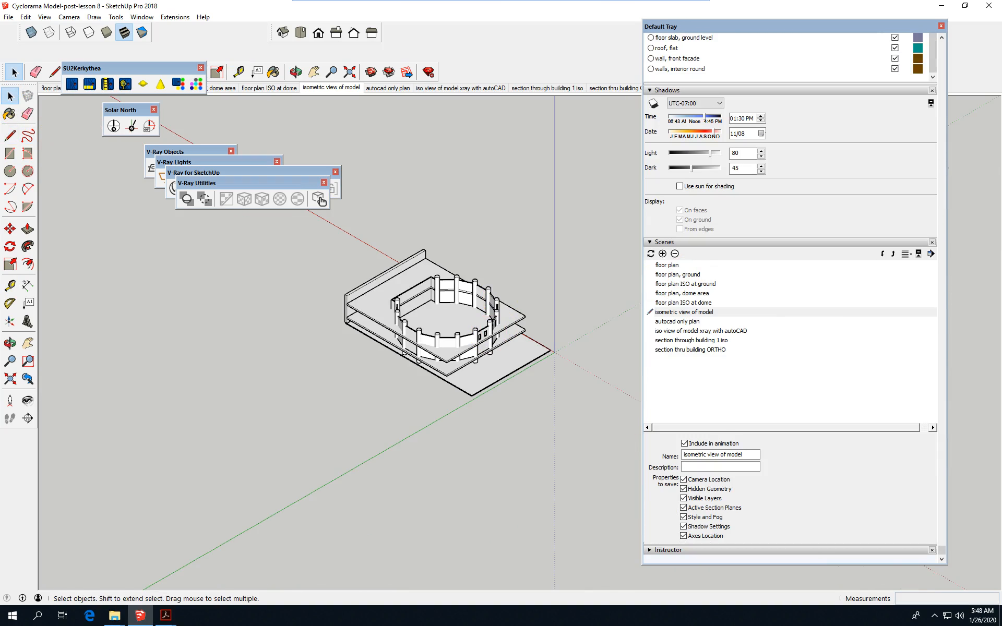
pyautogui.click(11, 172)
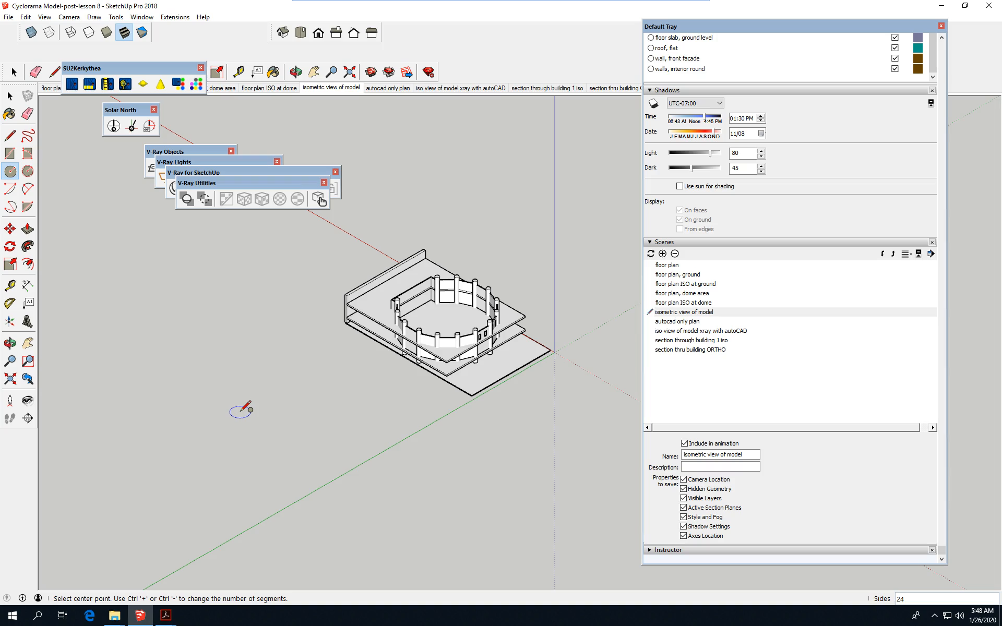
pyautogui.write('4')
pyautogui.press('Return')
pyautogui.click(197, 384)
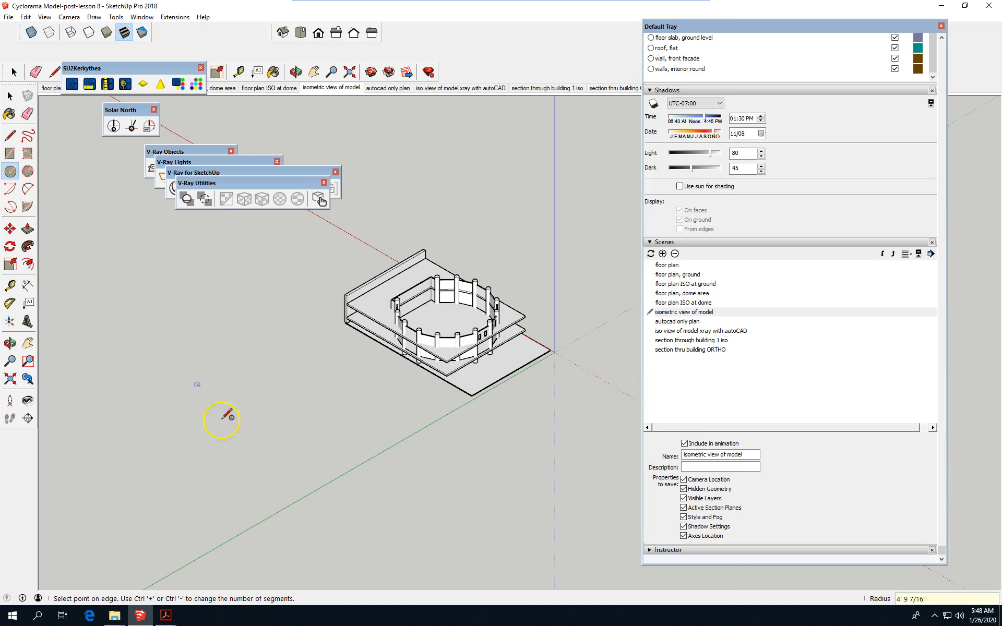
pyautogui.press('Escape')
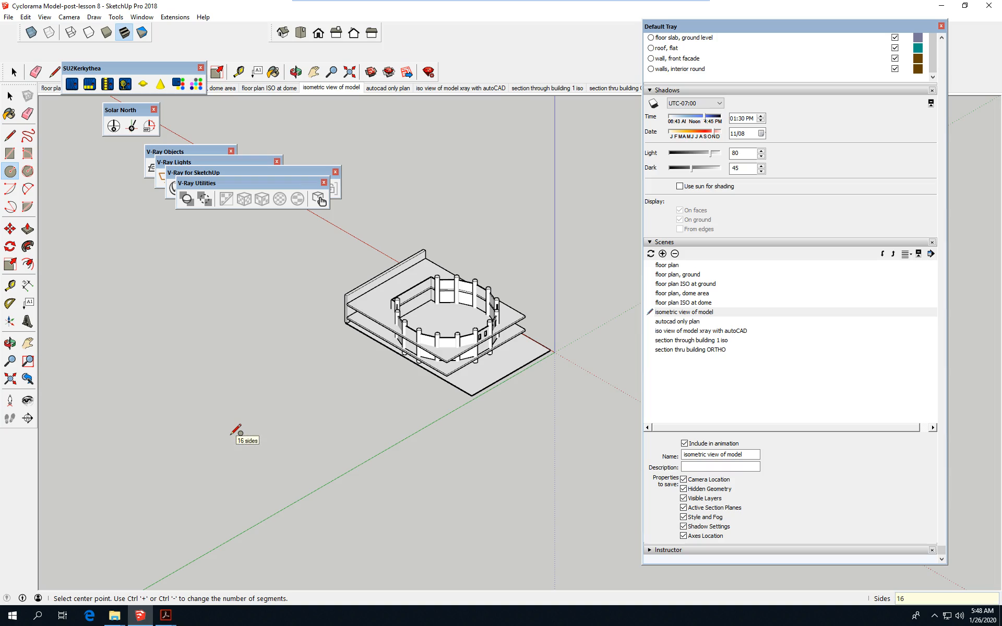
# - Draw a 16-sided circle with a 67' radius on the open ground beside the building model
pyautogui.click(246, 391)
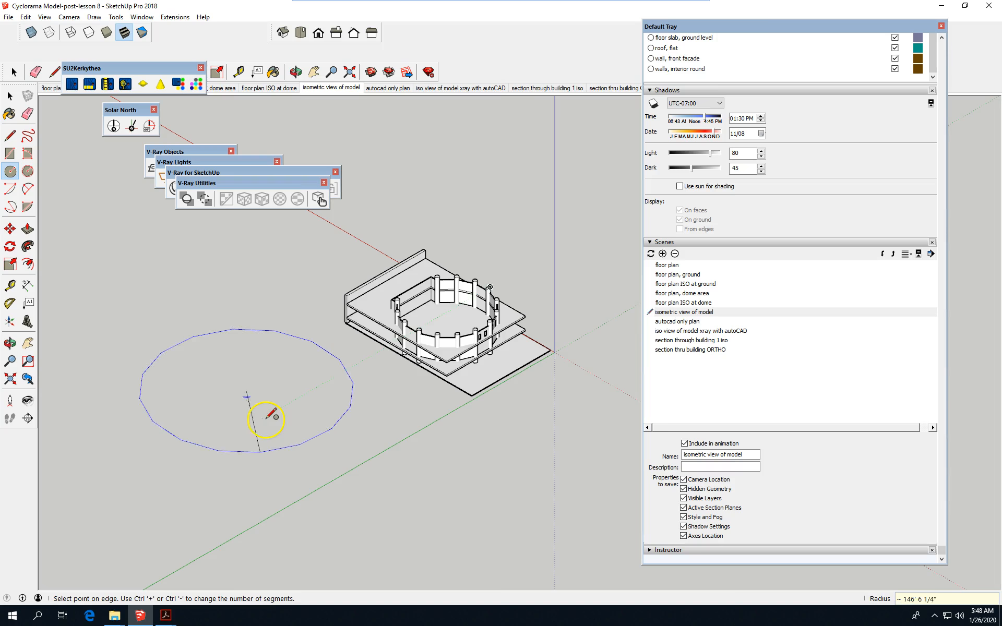
pyautogui.scroll(1, 268, 415)
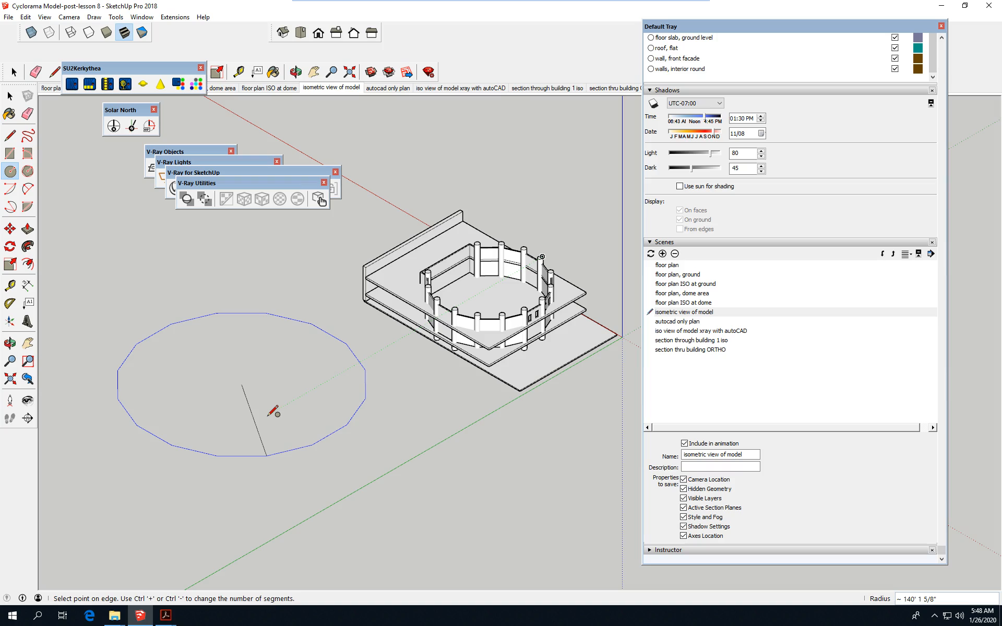
pyautogui.write('67')
pyautogui.press('Return')
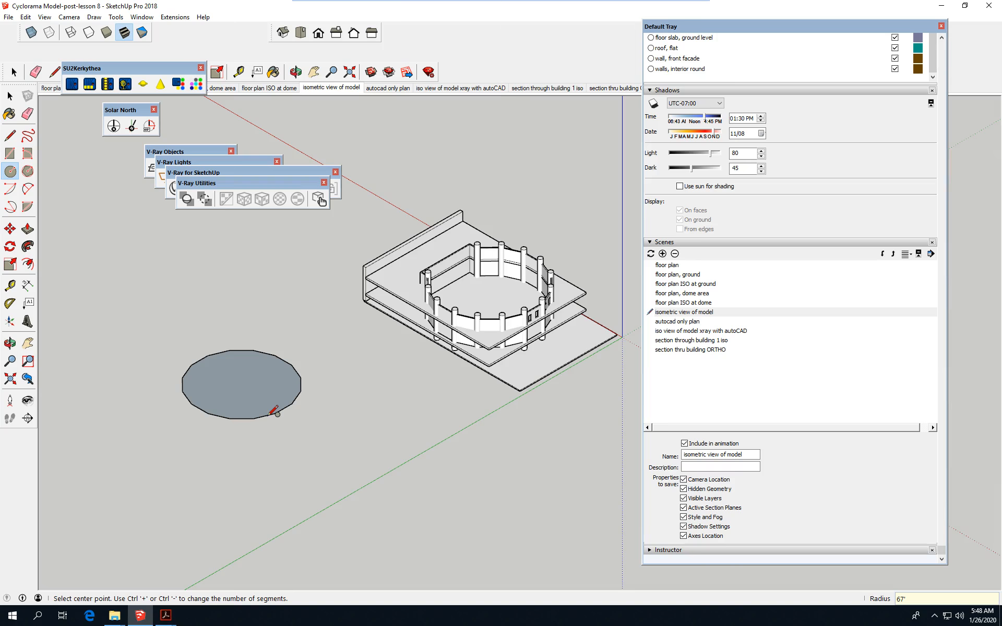
pyautogui.scroll(1, 230, 401)
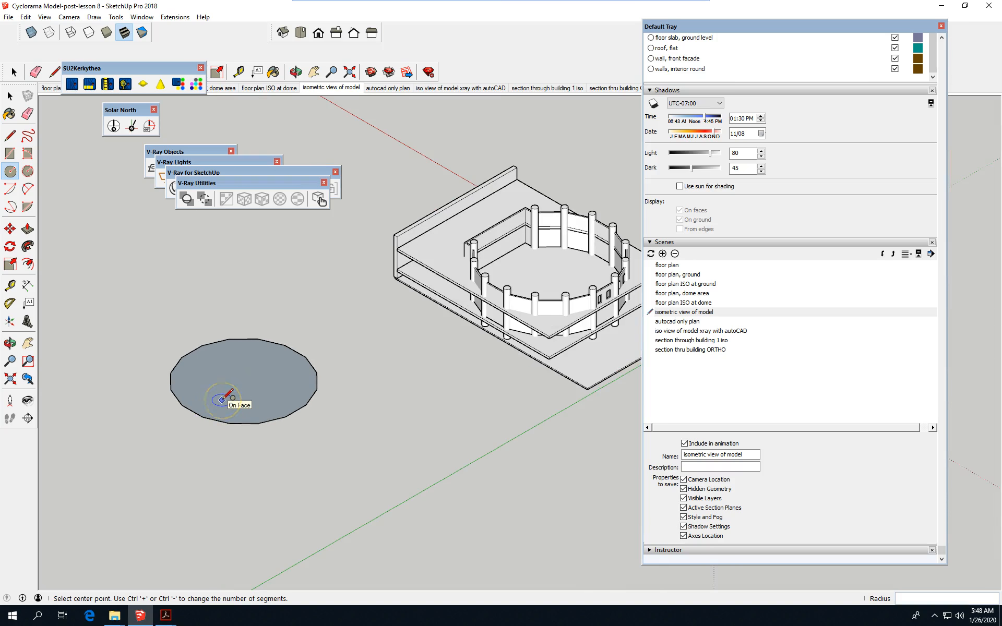
# - Draw a line from one corner of the 16-sided circle to its center
pyautogui.click(301, 32)
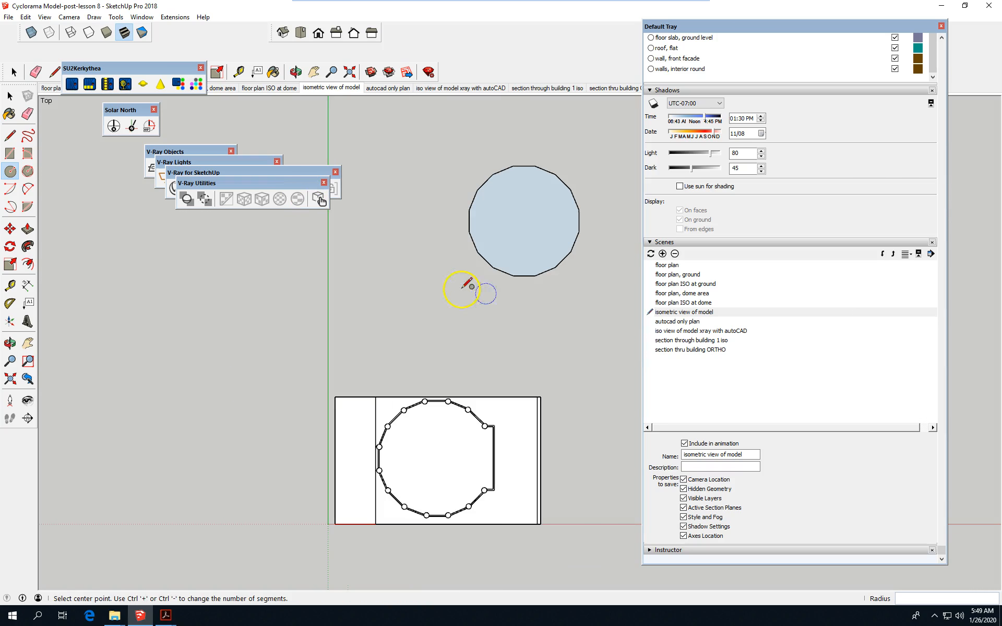
pyautogui.click(282, 33)
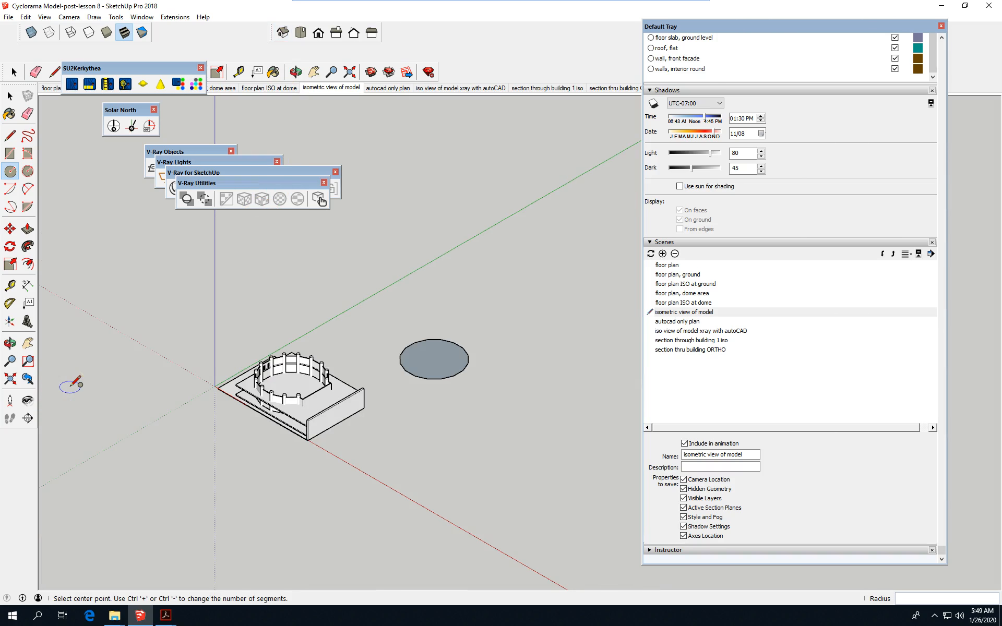
pyautogui.click(10, 136)
pyautogui.scroll(5, 459, 365)
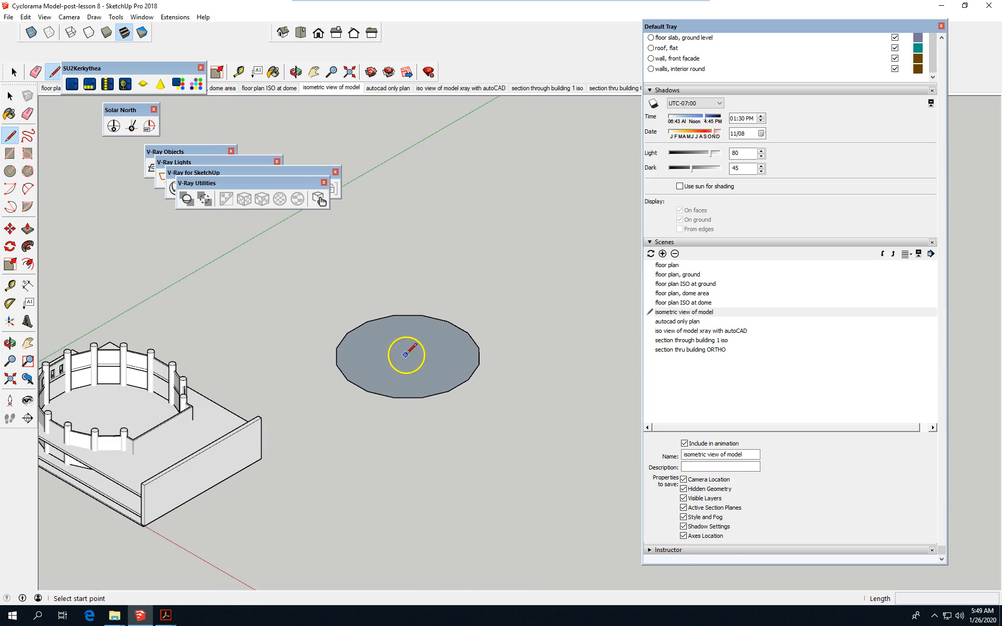
pyautogui.click(448, 391)
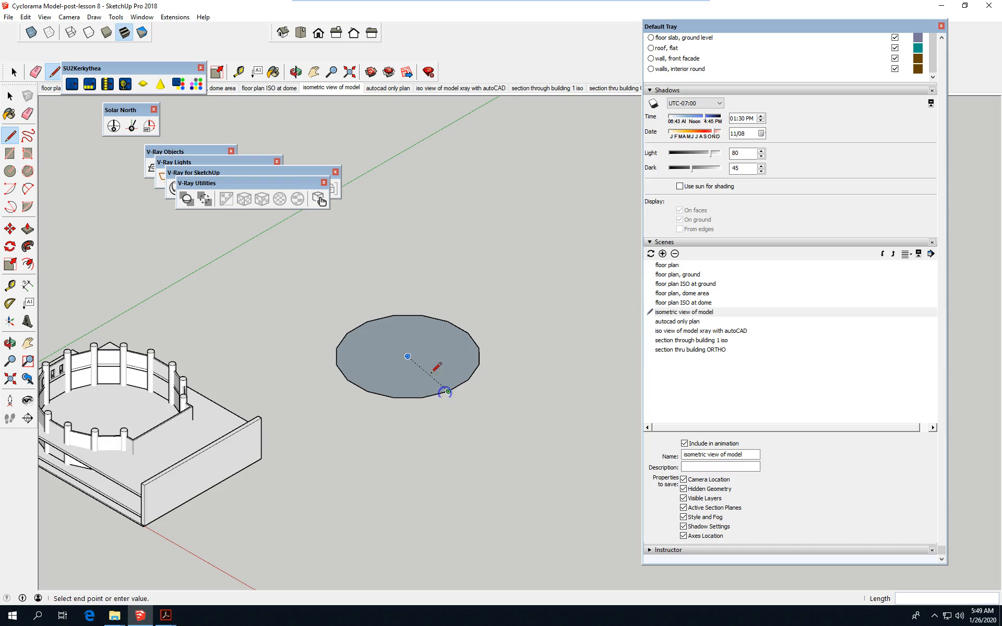
pyautogui.click(408, 357)
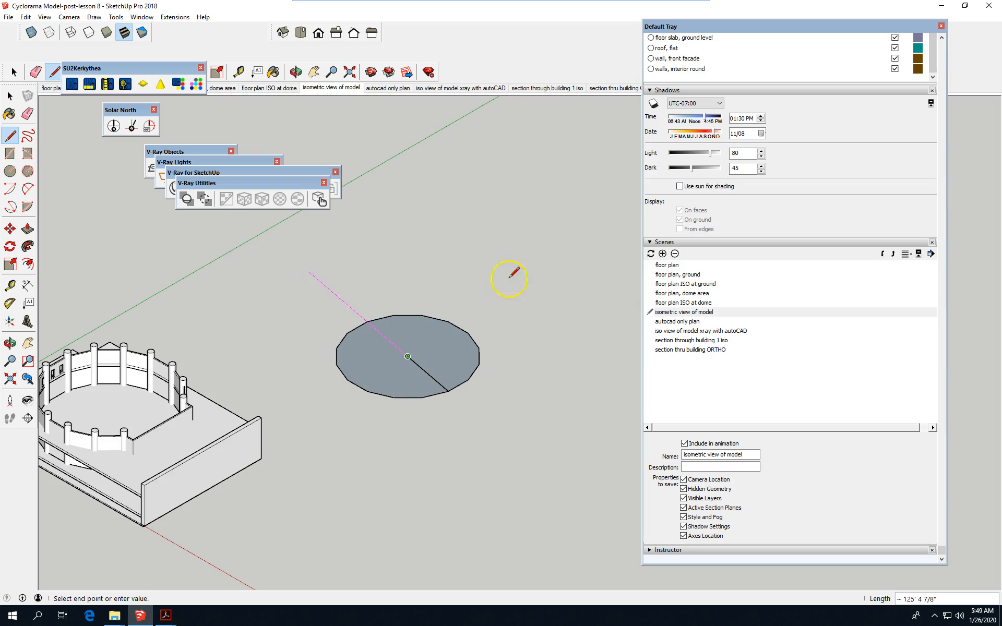
# - Draw a tall vertical line straight up from the center of the circle
pyautogui.click(408, 217)
pyautogui.click(407, 217)
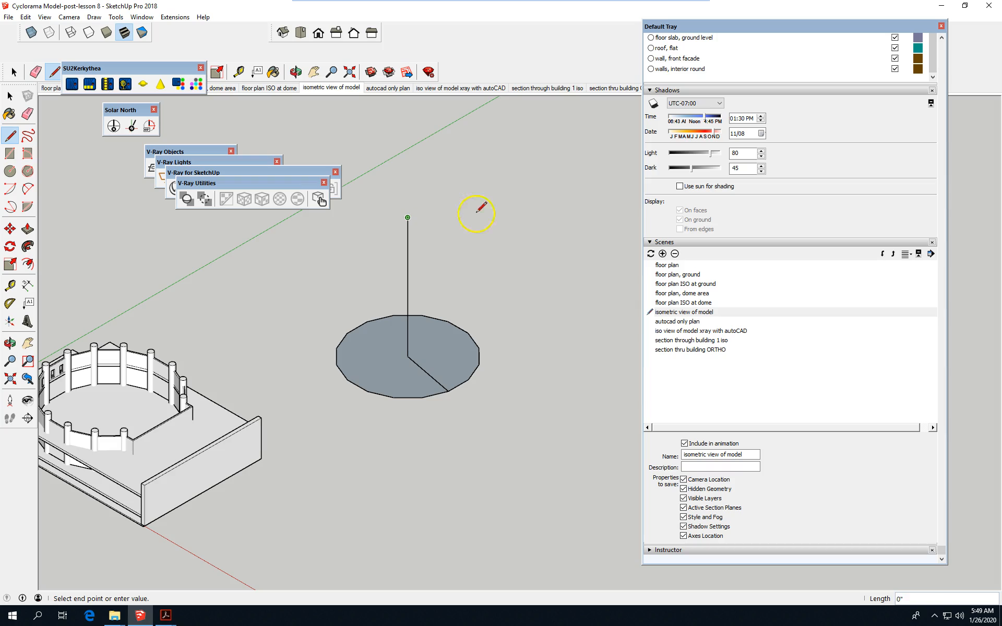
pyautogui.click(10, 95)
pyautogui.scroll(-2, 447, 383)
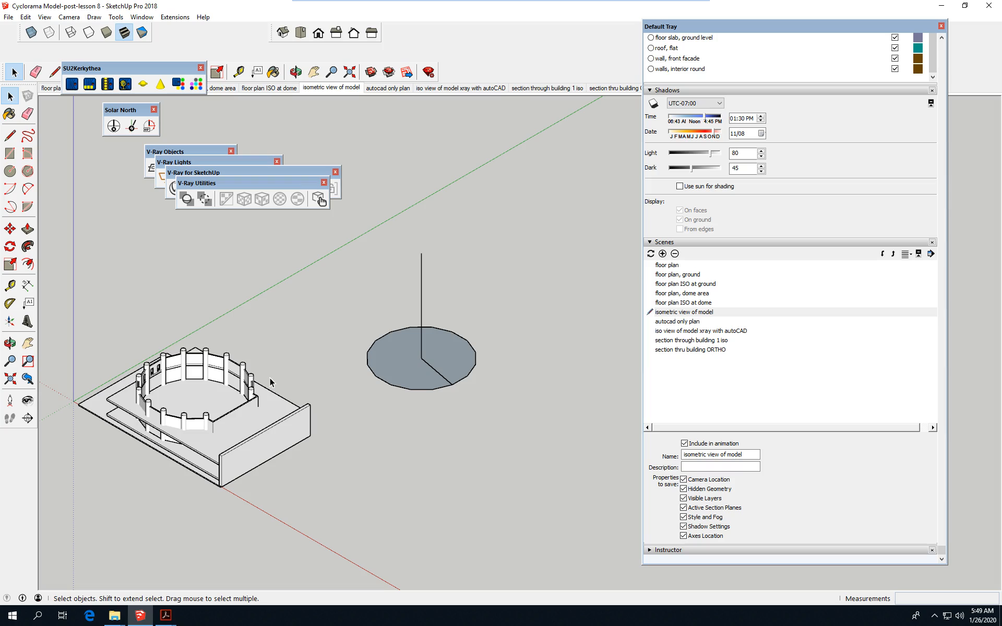
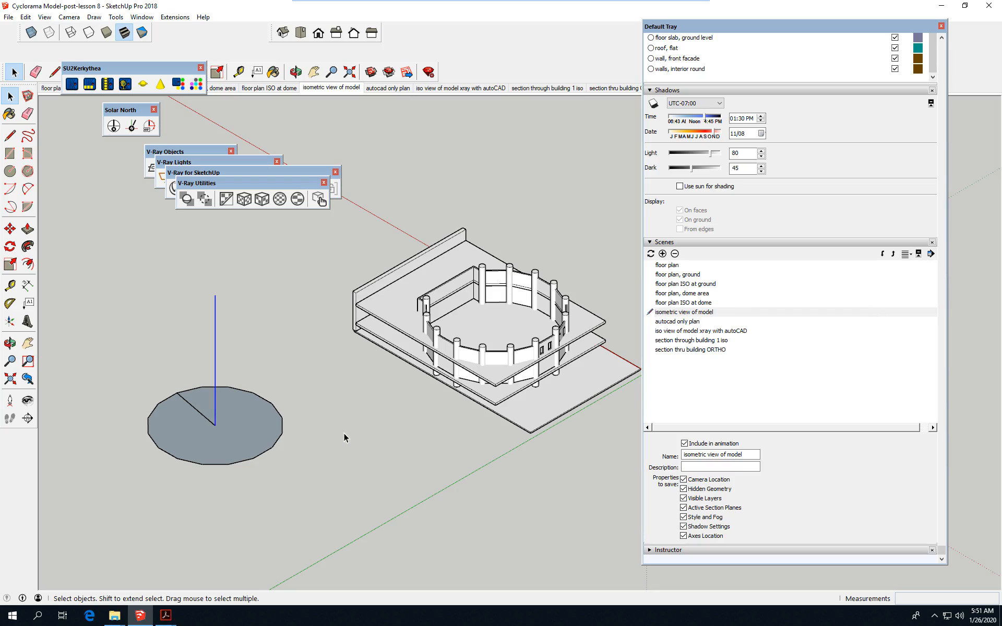
# - Replace the tall vertical line with a much shorter one drawn straight up from the circle's center
pyautogui.press('Delete')
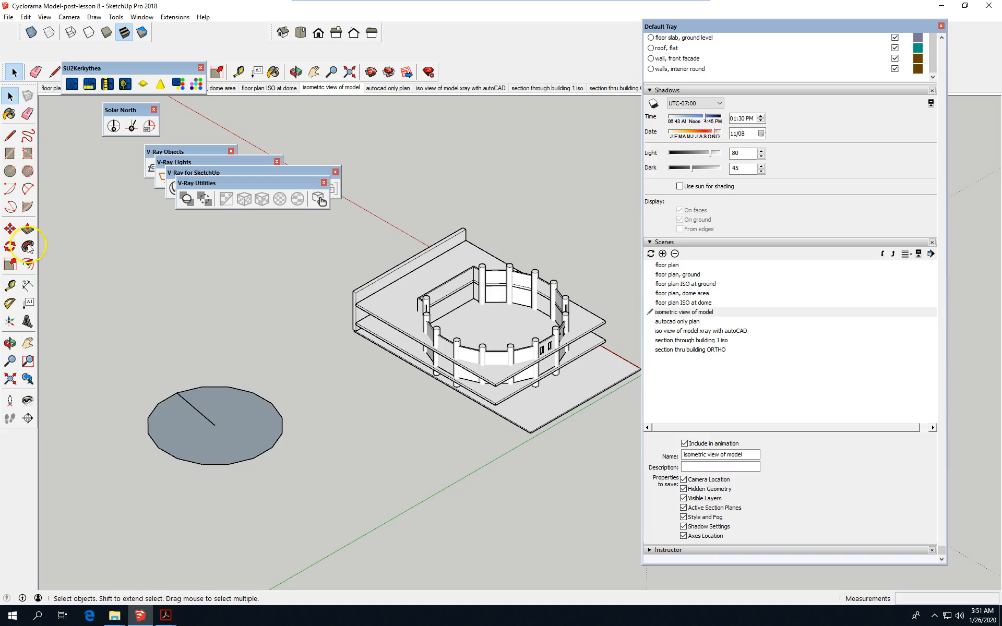
pyautogui.click(10, 136)
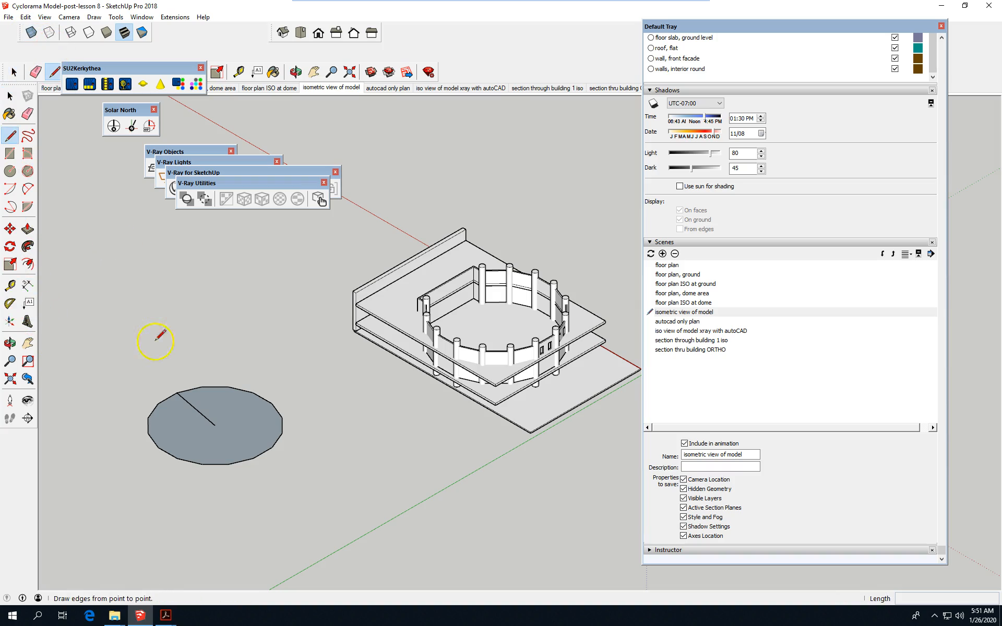
pyautogui.click(215, 425)
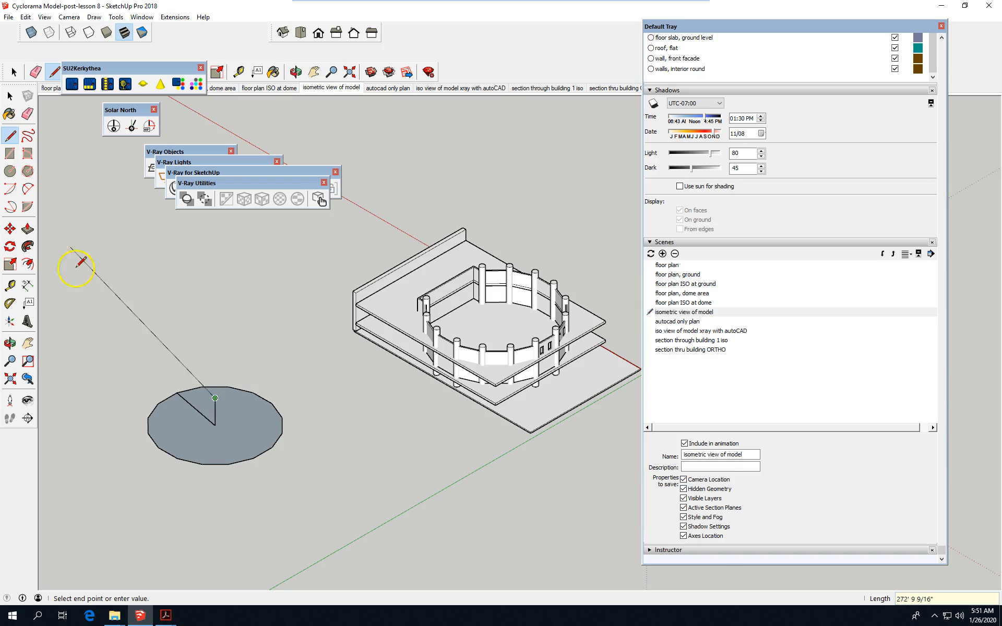
pyautogui.click(11, 96)
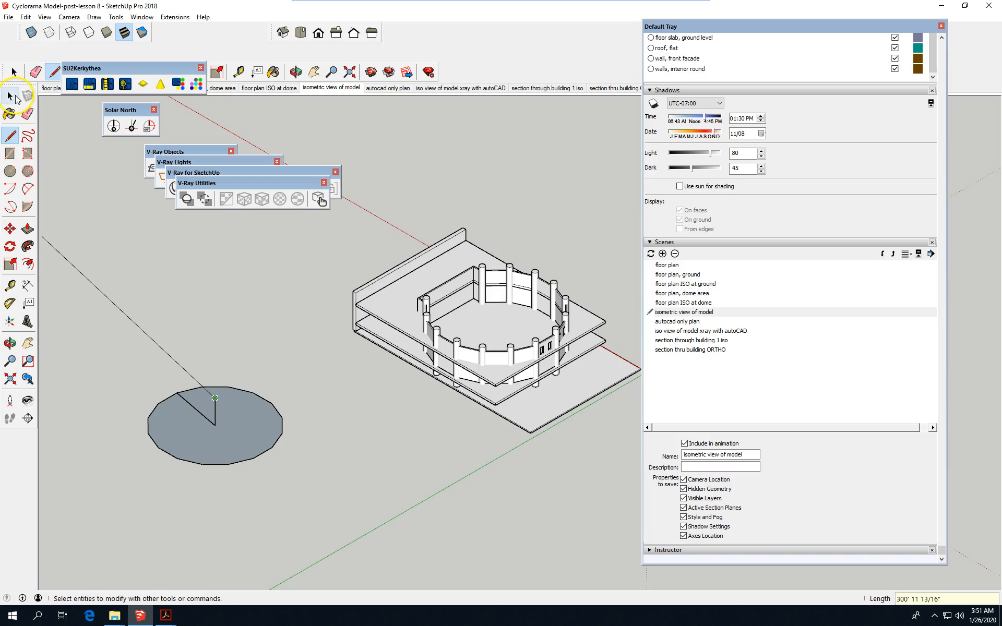
# - Delete the face inside the 16-sided circle and the radius line running from its corner to the center
pyautogui.scroll(3, 183, 462)
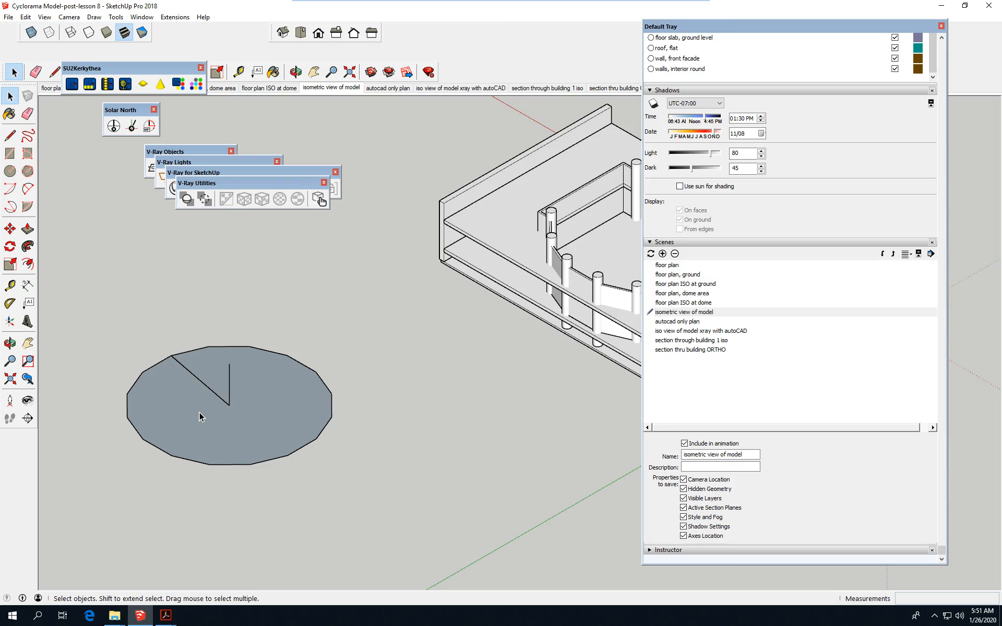
pyautogui.click(200, 412)
pyautogui.click(316, 443)
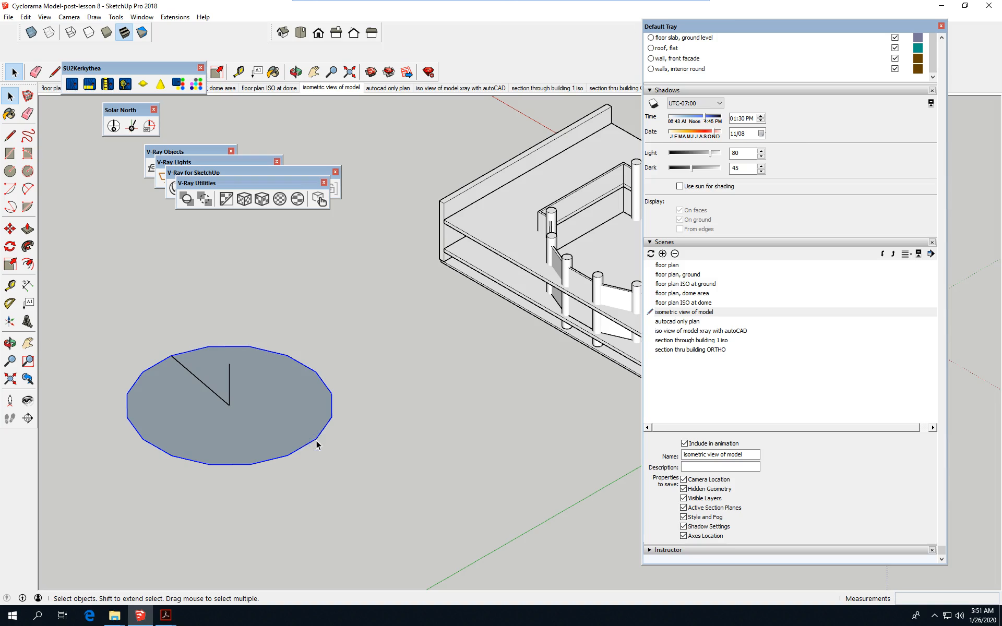
pyautogui.click(258, 399)
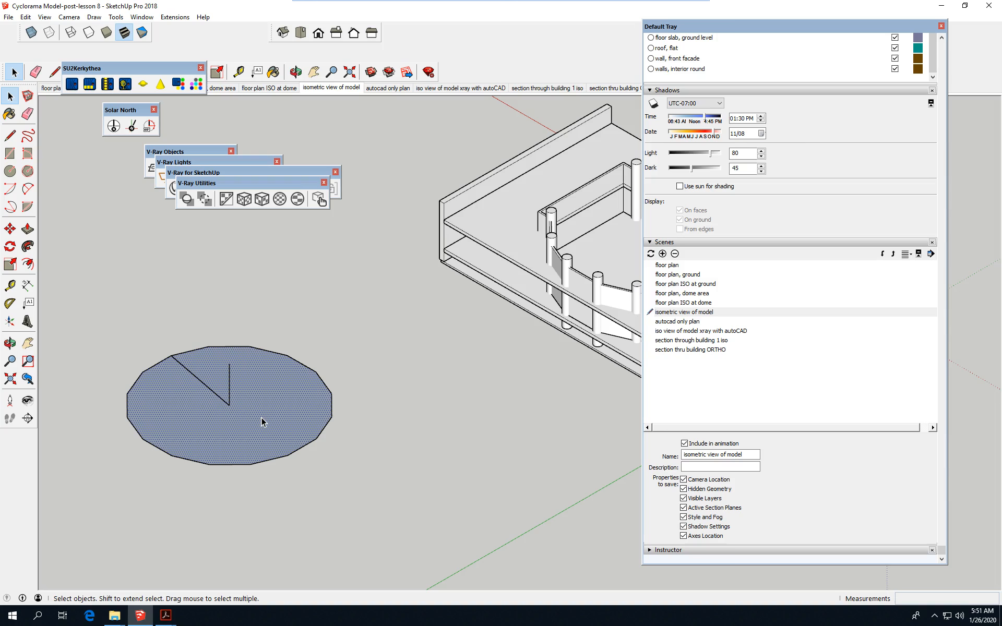
pyautogui.press('Delete')
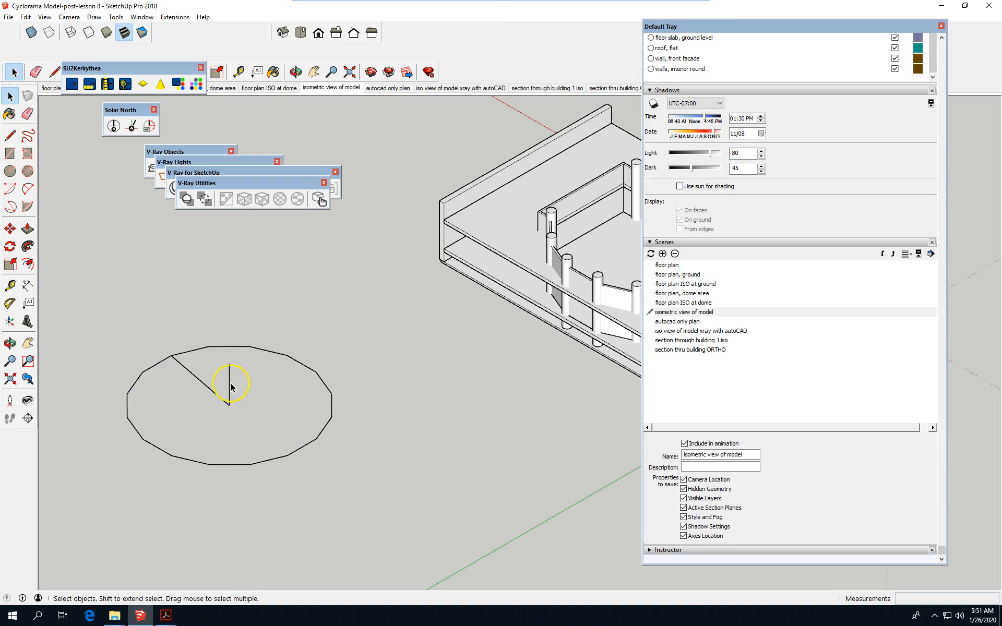
pyautogui.click(216, 395)
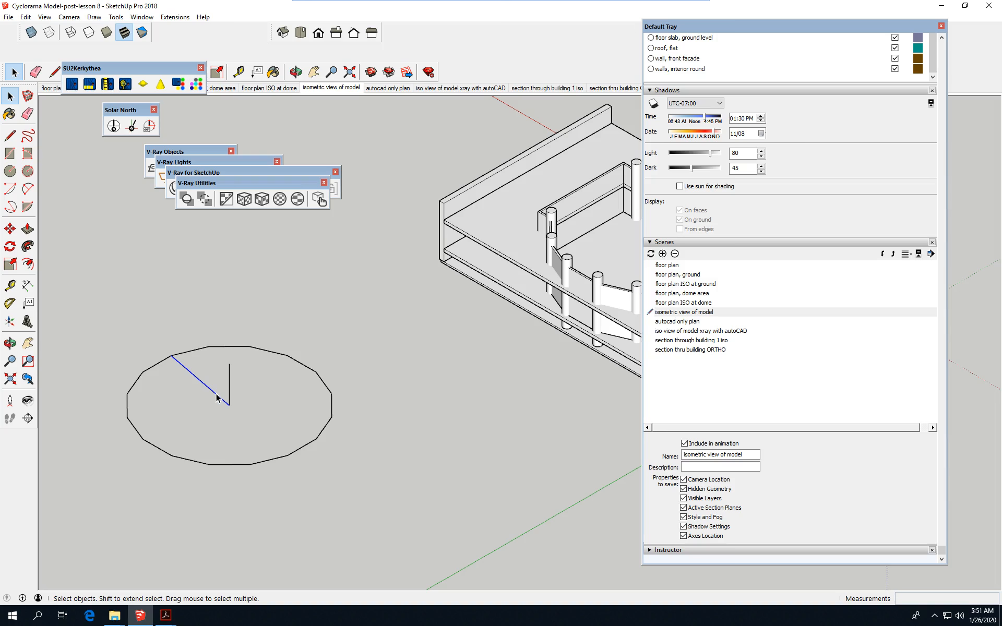
pyautogui.press('Delete')
pyautogui.click(208, 386)
pyautogui.click(298, 374)
pyautogui.scroll(2, 292, 386)
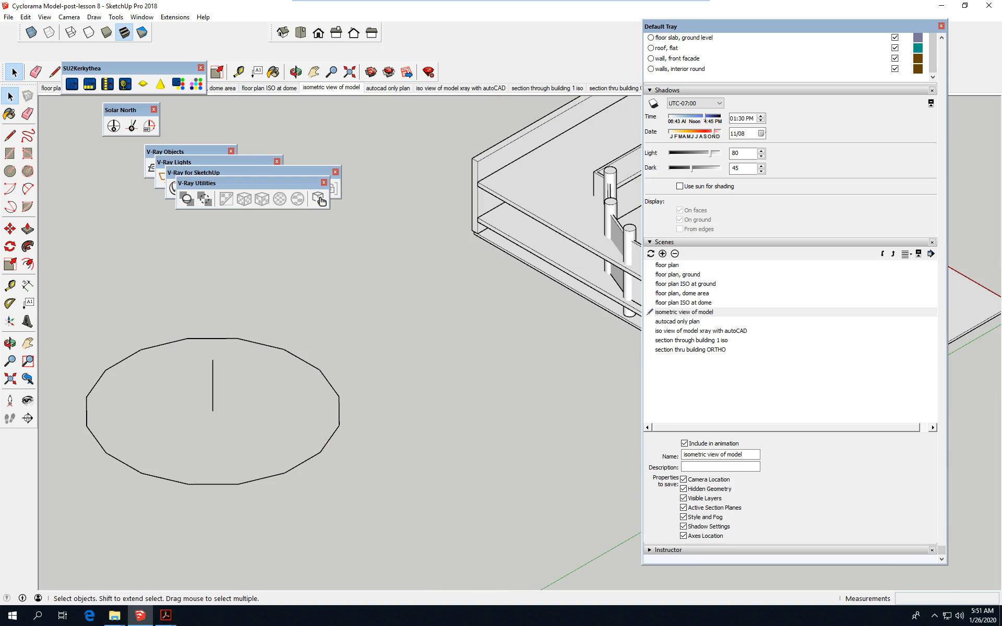
# - Undo the deletions of the radius line and the circle's face
pyautogui.click(19, 197)
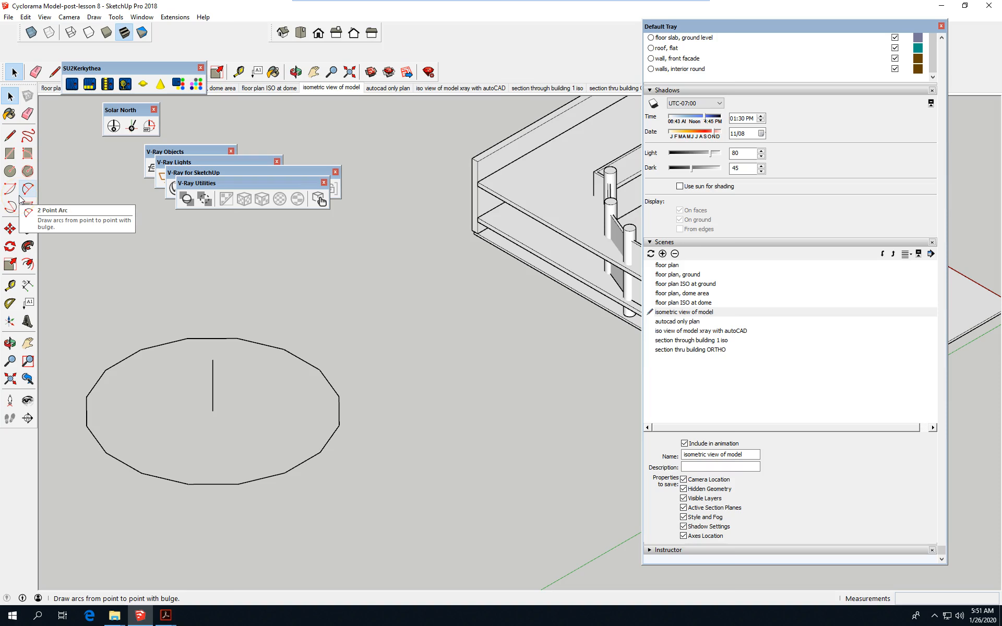
pyautogui.click(252, 375)
pyautogui.hotkey('ctrl', 'z')
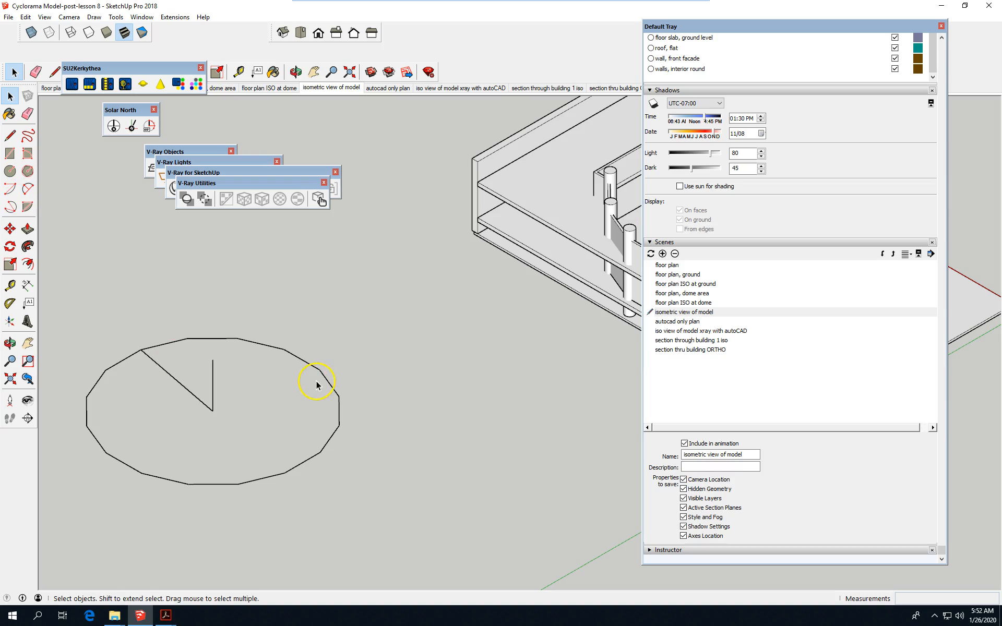
pyautogui.hotkey('ctrl', 'z')
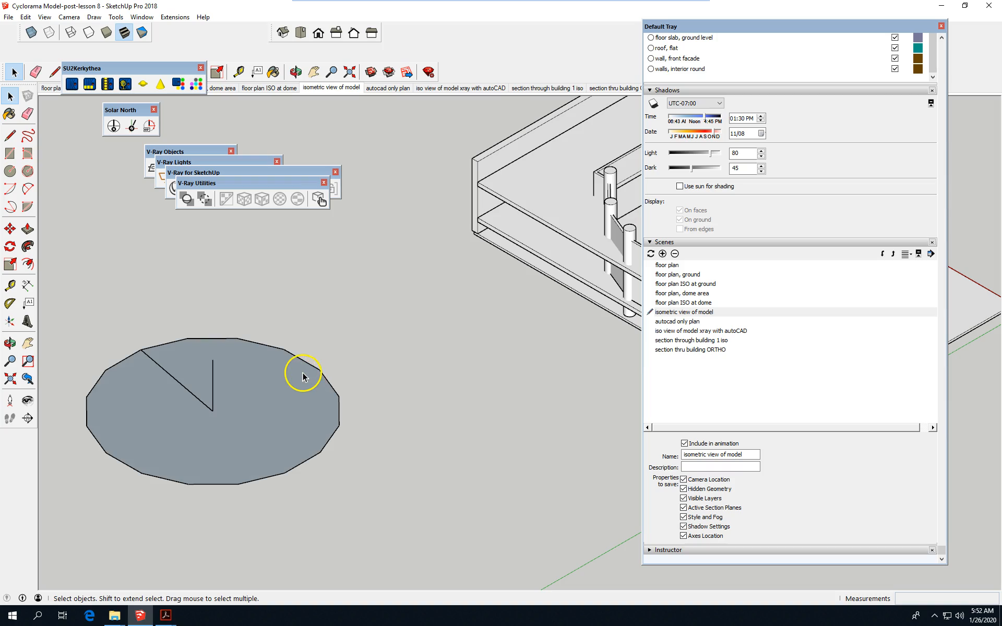
# - Delete the corner-to-center radius line and the circle's face, keeping the outline and the vertical center line
pyautogui.click(166, 370)
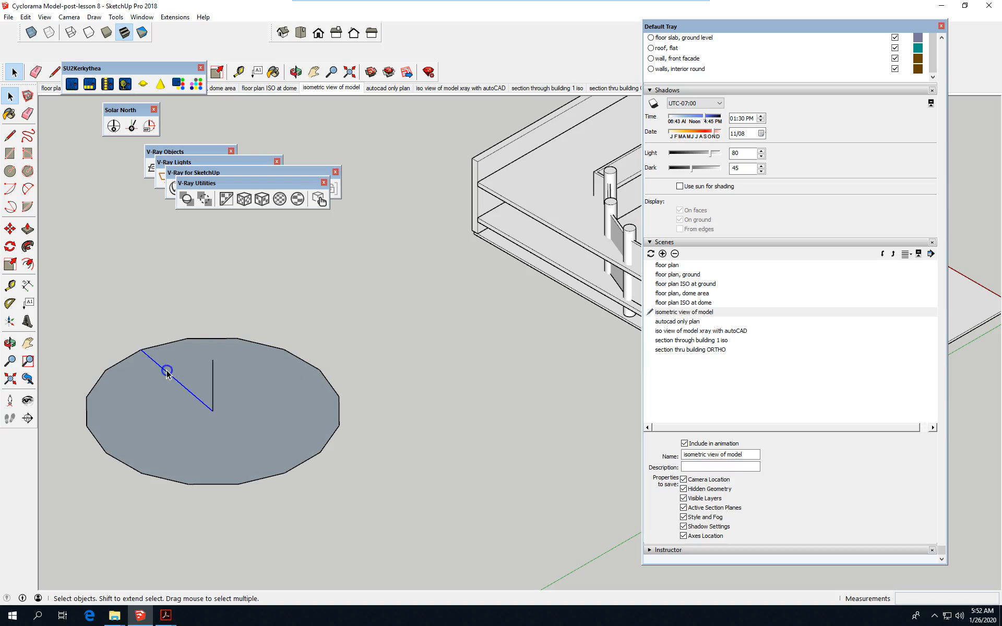
pyautogui.press('Delete')
pyautogui.click(243, 398)
pyautogui.press('Delete')
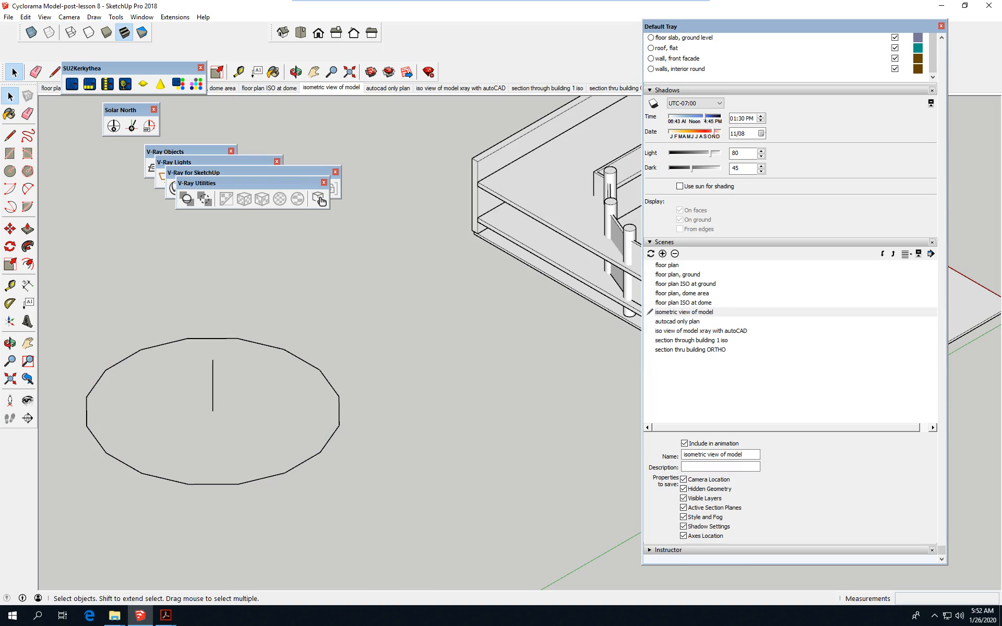
# - Start a two-point arc at the midpoint of one circle edge and end its chord at the top of the vertical center line
pyautogui.click(27, 186)
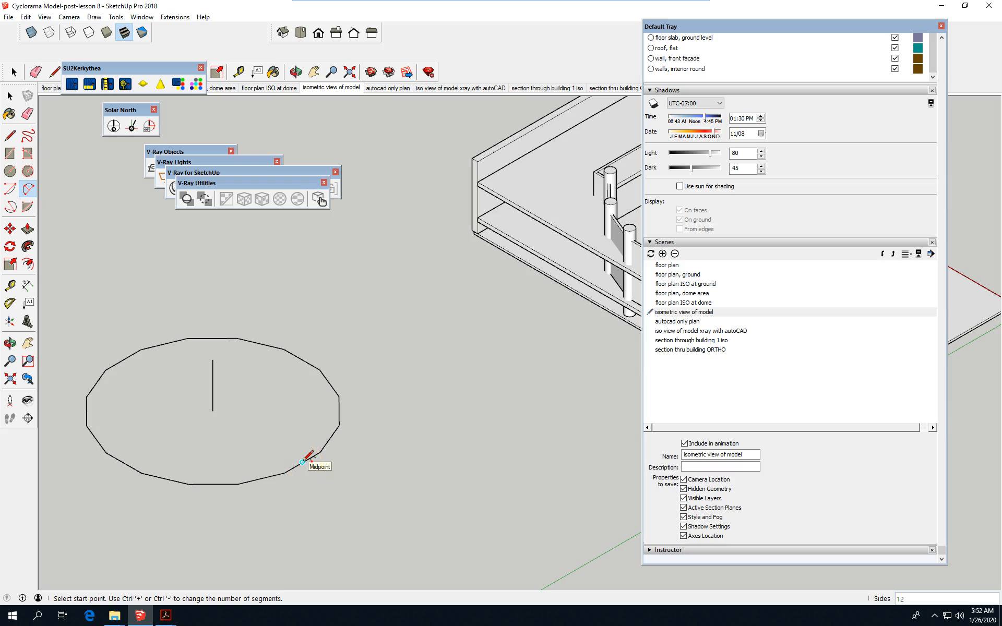
pyautogui.click(302, 462)
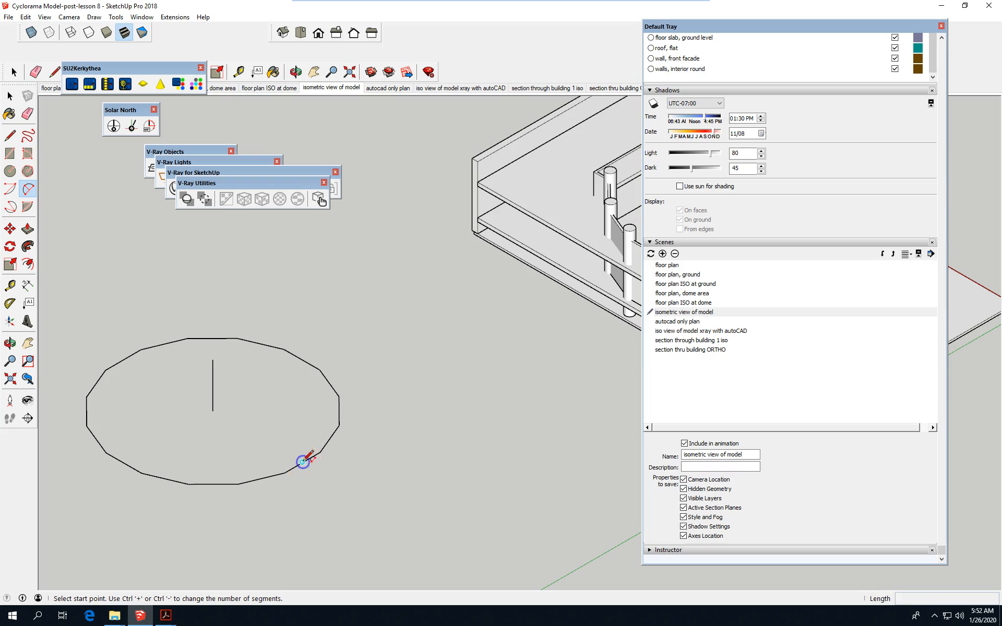
pyautogui.click(212, 359)
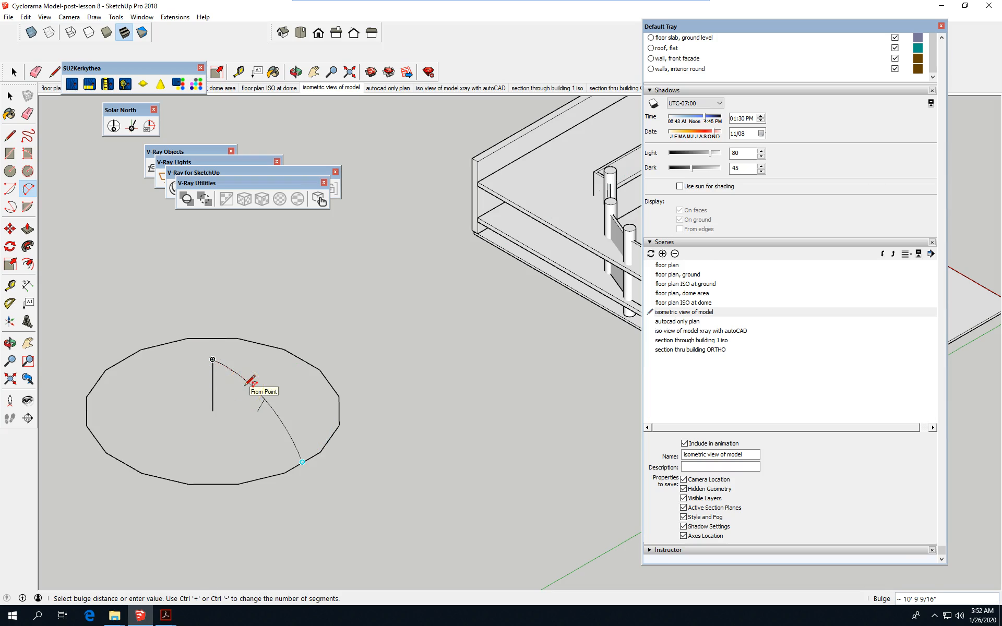
pyautogui.scroll(1, 250, 381)
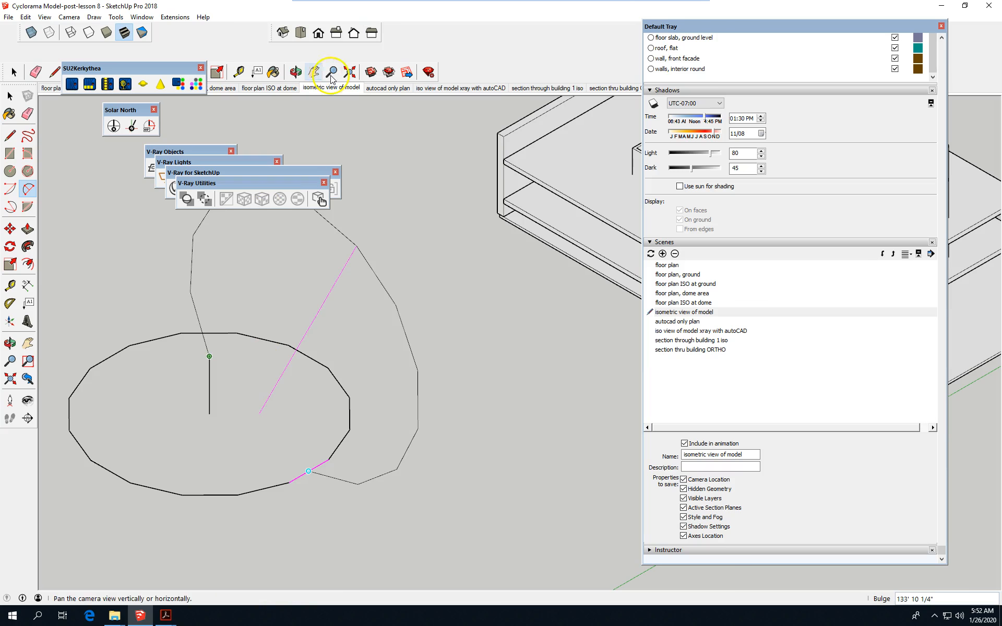
# - Turn on X-ray display and finish the arc in the front view with an upward bulge of about 2' 10"
pyautogui.click(319, 36)
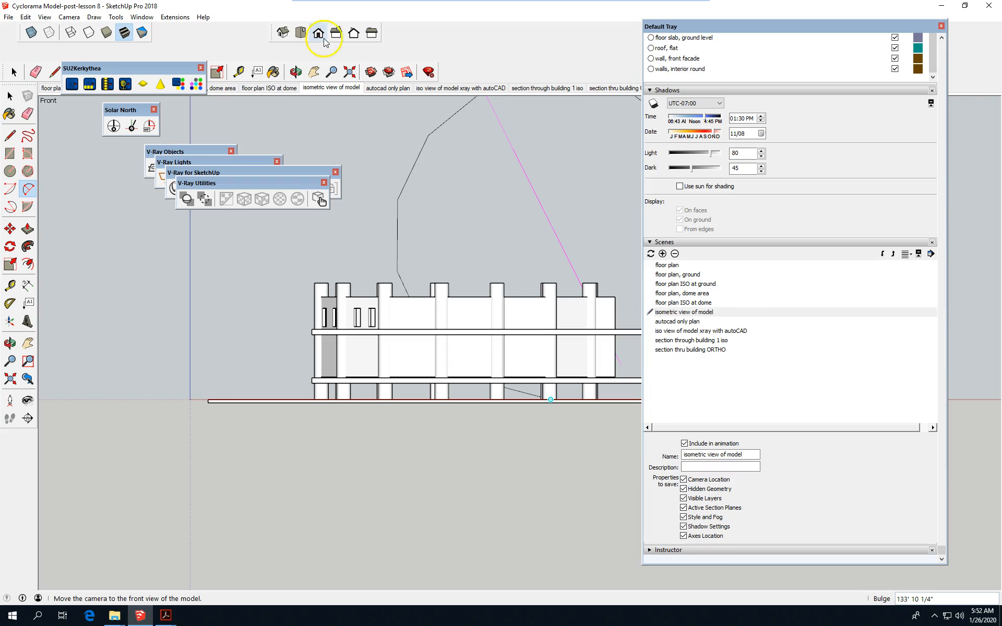
pyautogui.click(353, 34)
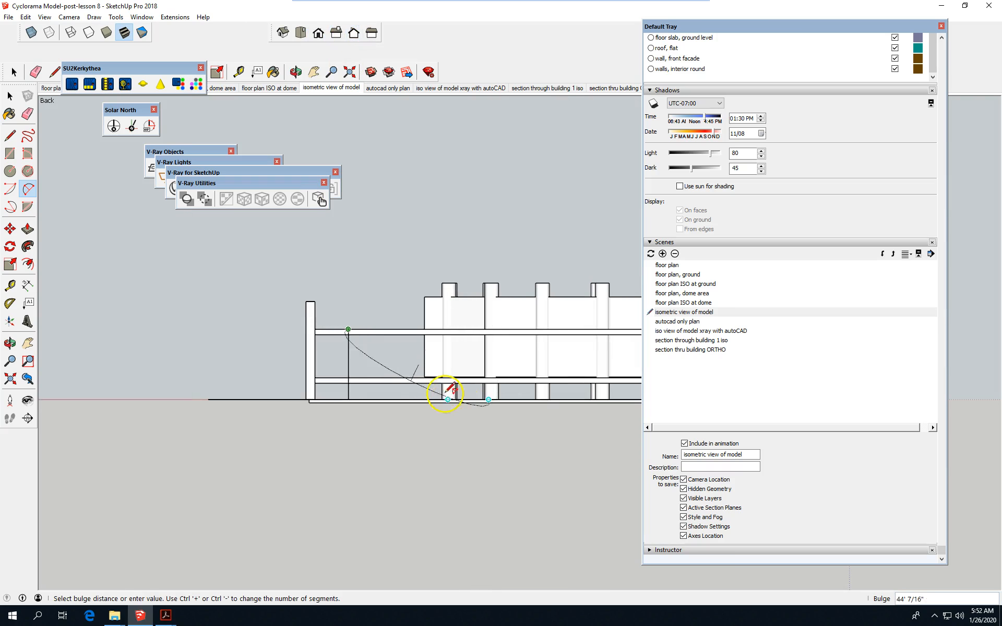
pyautogui.scroll(2, 443, 395)
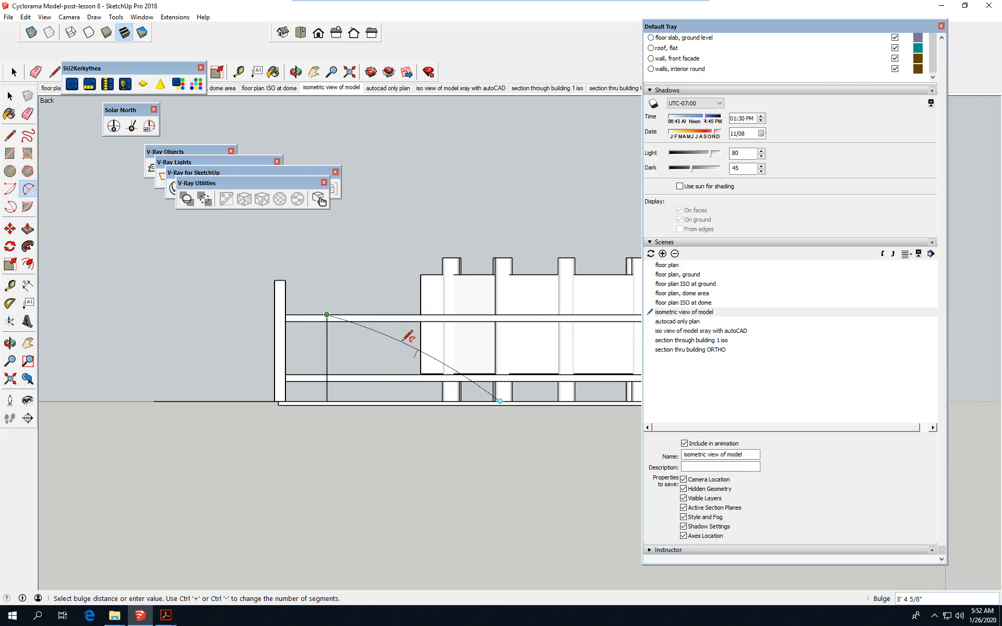
pyautogui.click(336, 34)
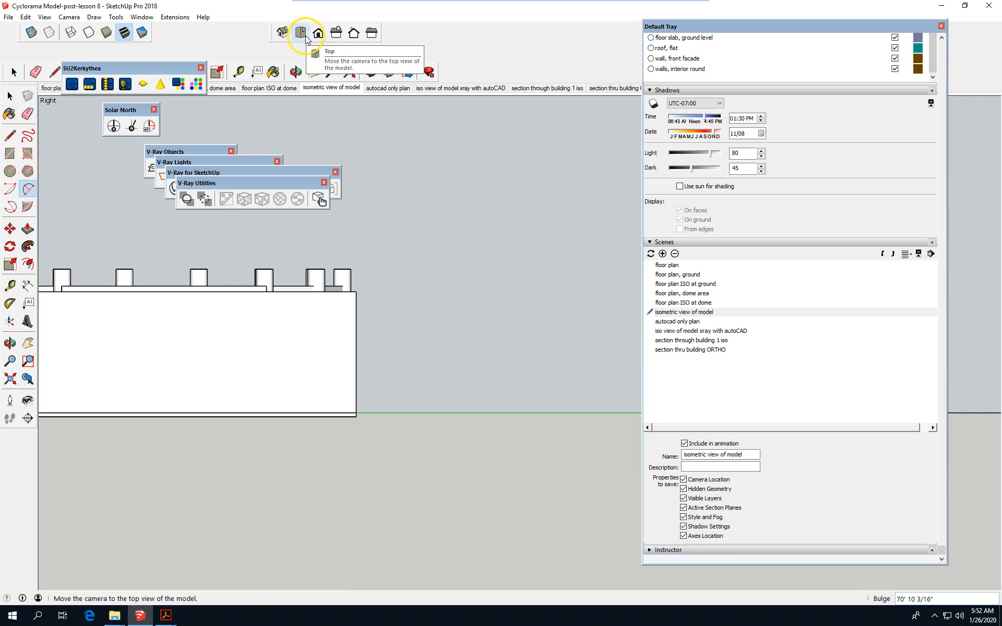
pyautogui.click(371, 33)
pyautogui.scroll(-5, 410, 418)
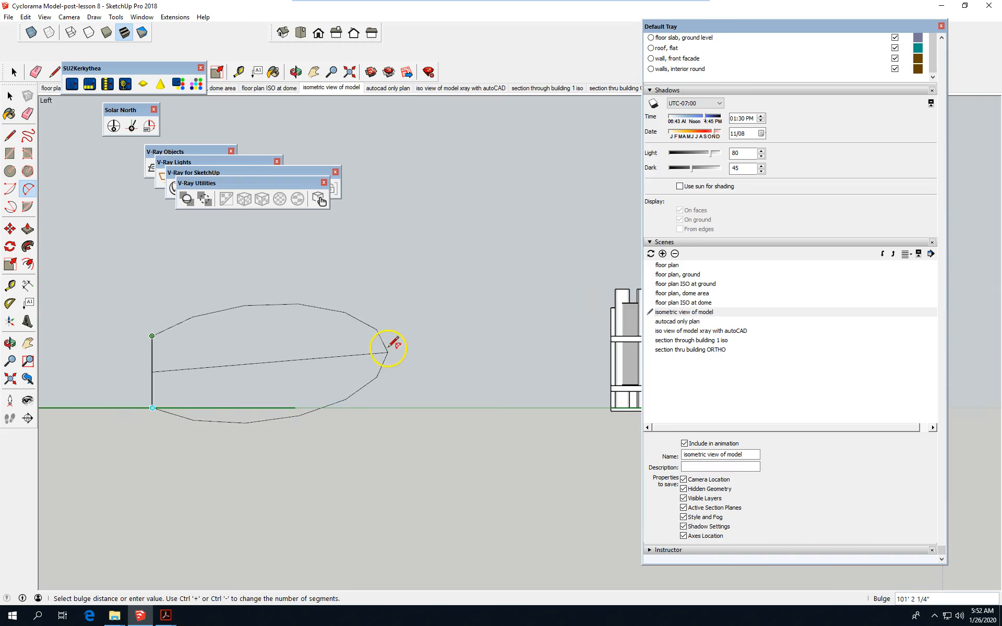
pyautogui.scroll(2, 198, 365)
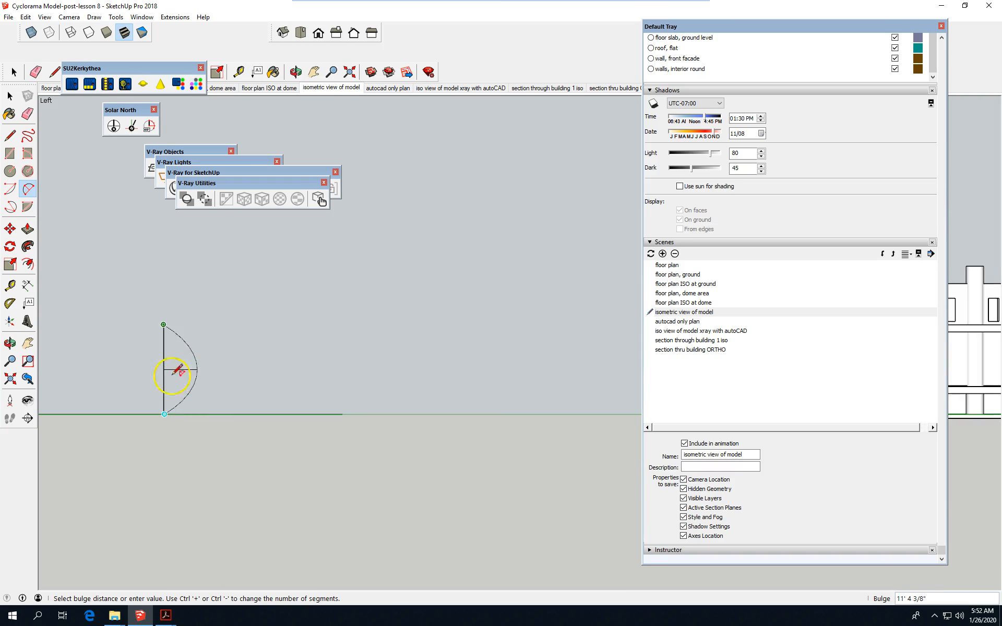
pyautogui.click(318, 34)
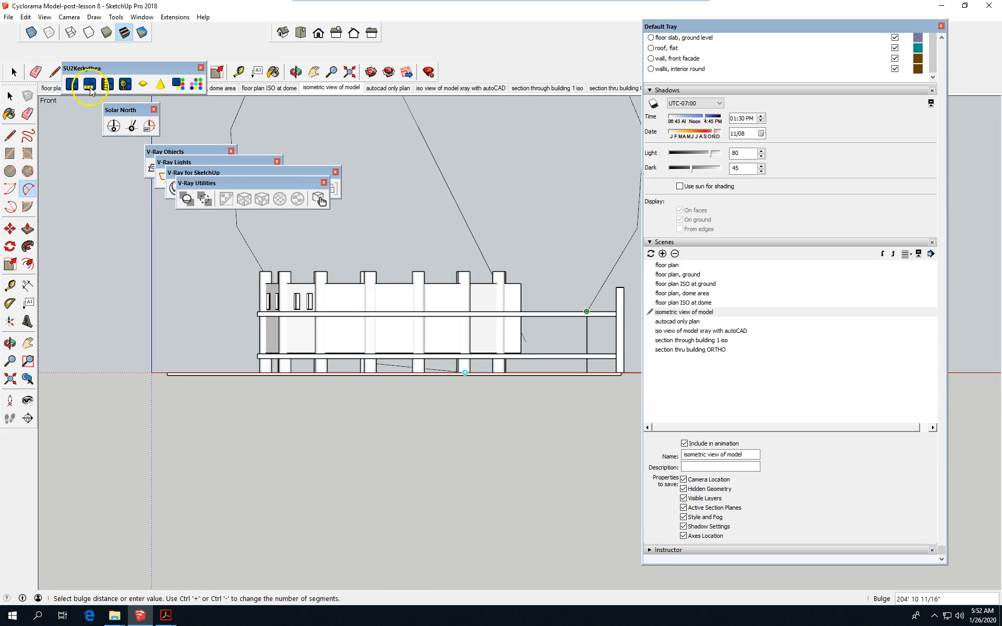
pyautogui.click(32, 32)
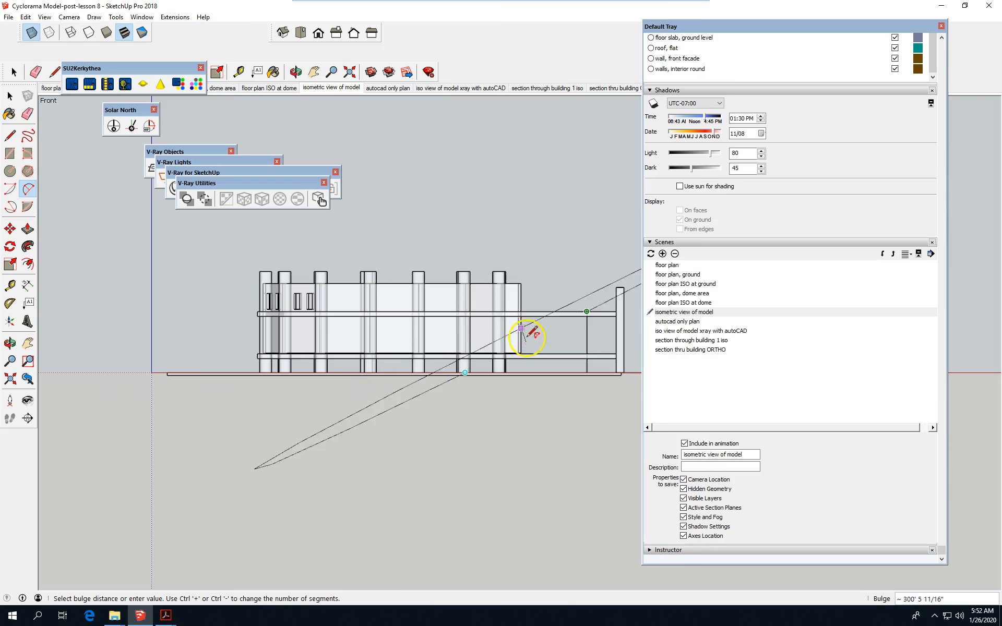
pyautogui.scroll(2, 531, 336)
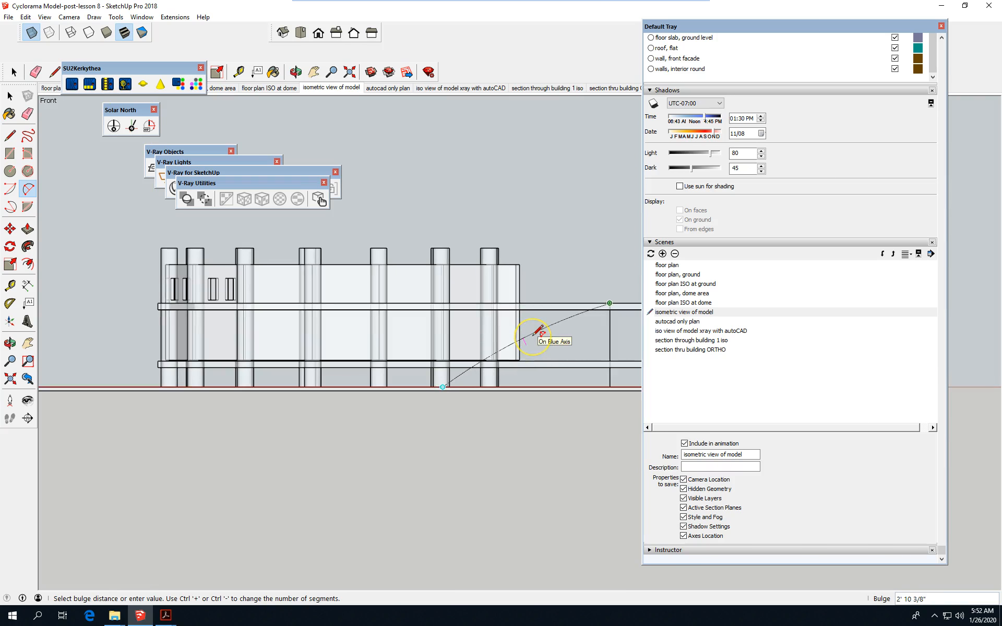
pyautogui.scroll(1, 534, 334)
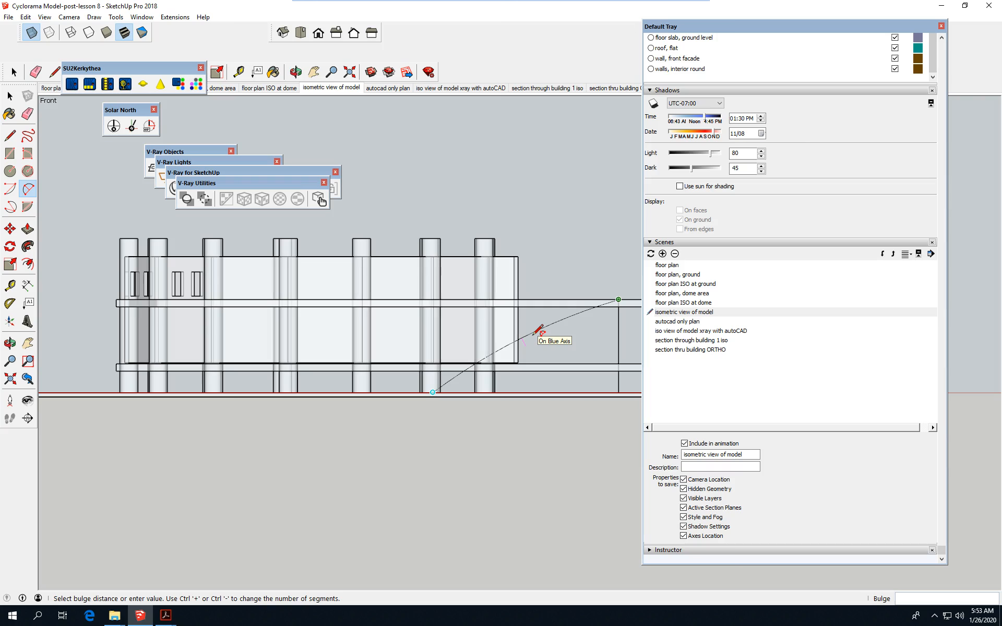
pyautogui.click(534, 332)
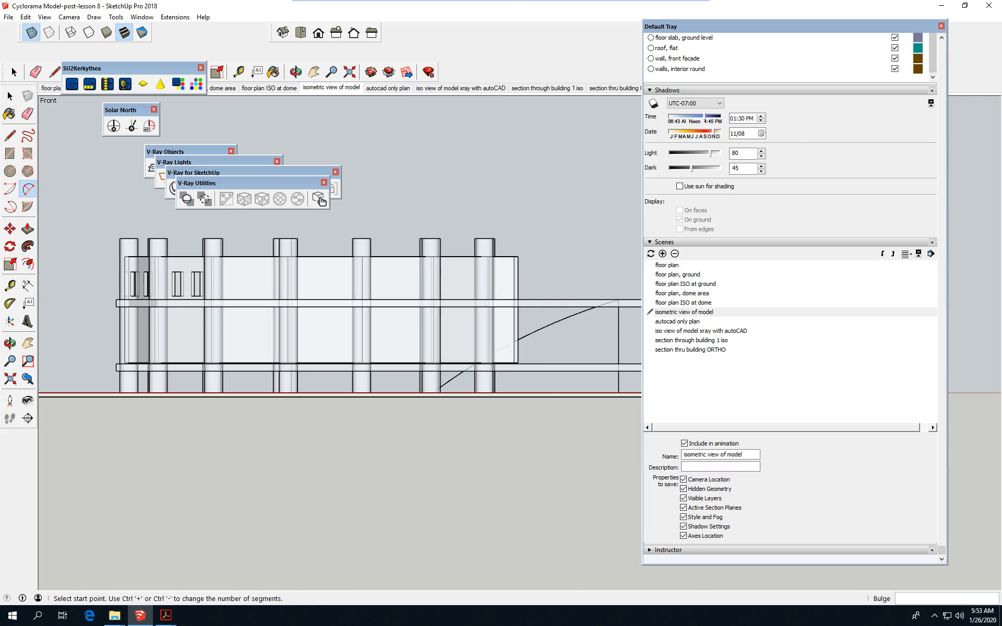
# - Delete the face filling the 16-sided circle beneath the arc, keeping only its outline
pyautogui.click(10, 96)
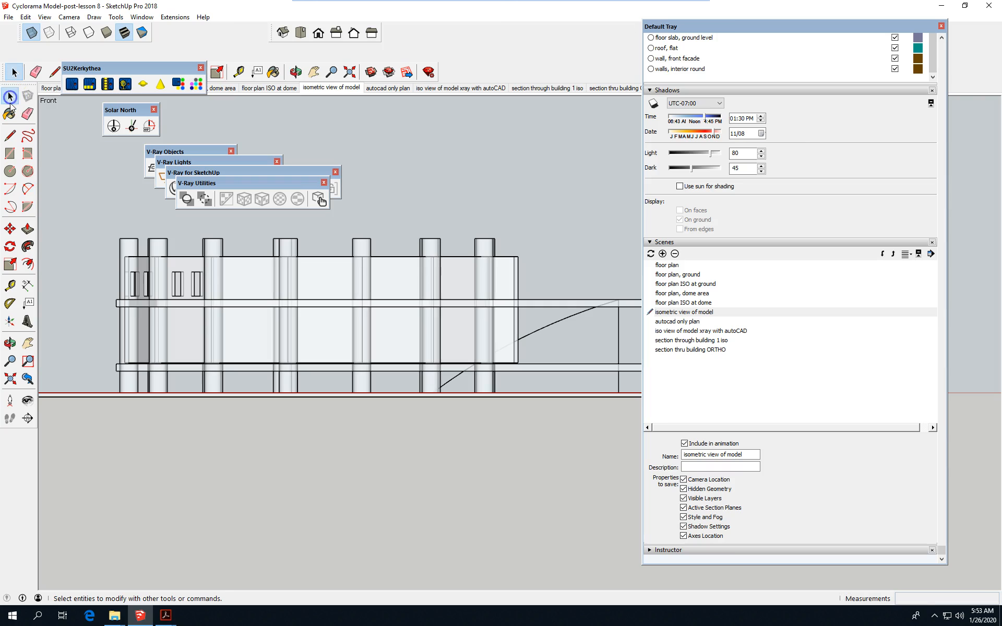
pyautogui.moveTo(533, 345); pyautogui.dragTo(329, 436, button='middle')
pyautogui.scroll(-2, 326, 373)
pyautogui.scroll(-2, 264, 365)
pyautogui.moveTo(450, 360); pyautogui.dragTo(160, 376, button='middle')
pyautogui.scroll(-2, 346, 365)
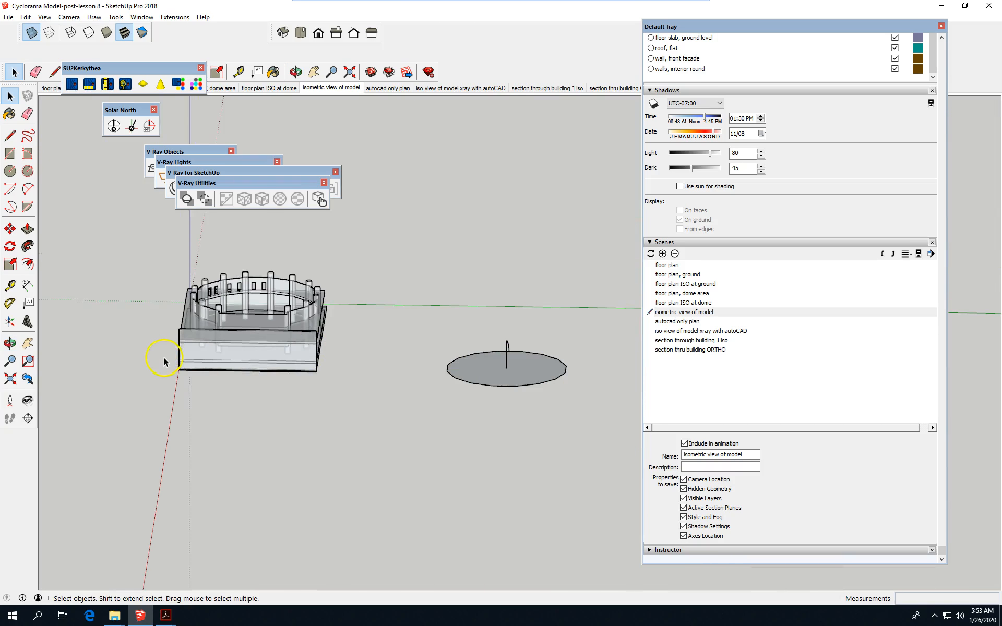
pyautogui.moveTo(570, 369); pyautogui.dragTo(394, 361, button='middle')
pyautogui.scroll(5, 532, 336)
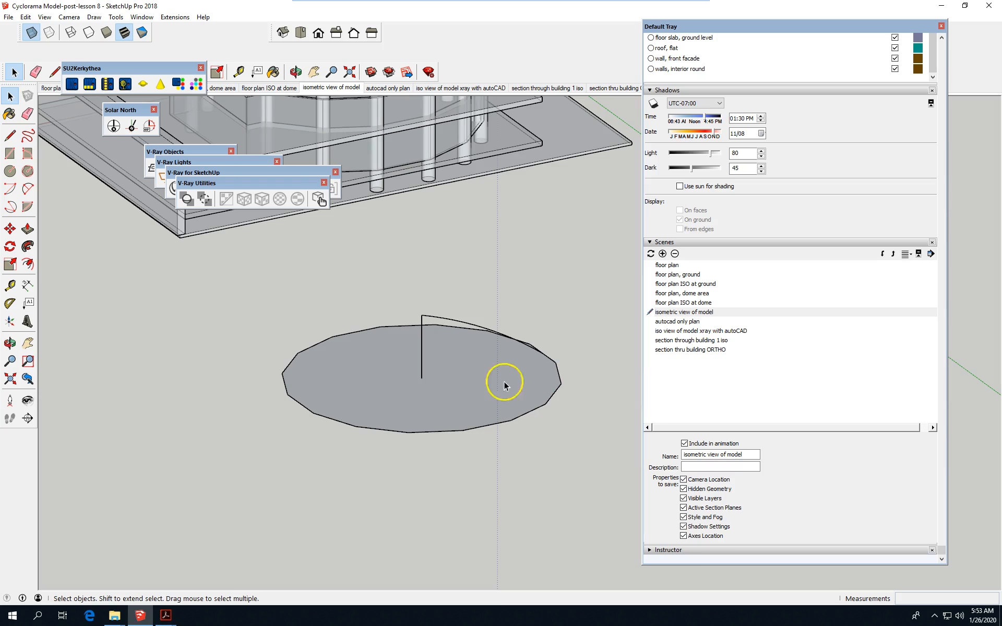
pyautogui.click(474, 376)
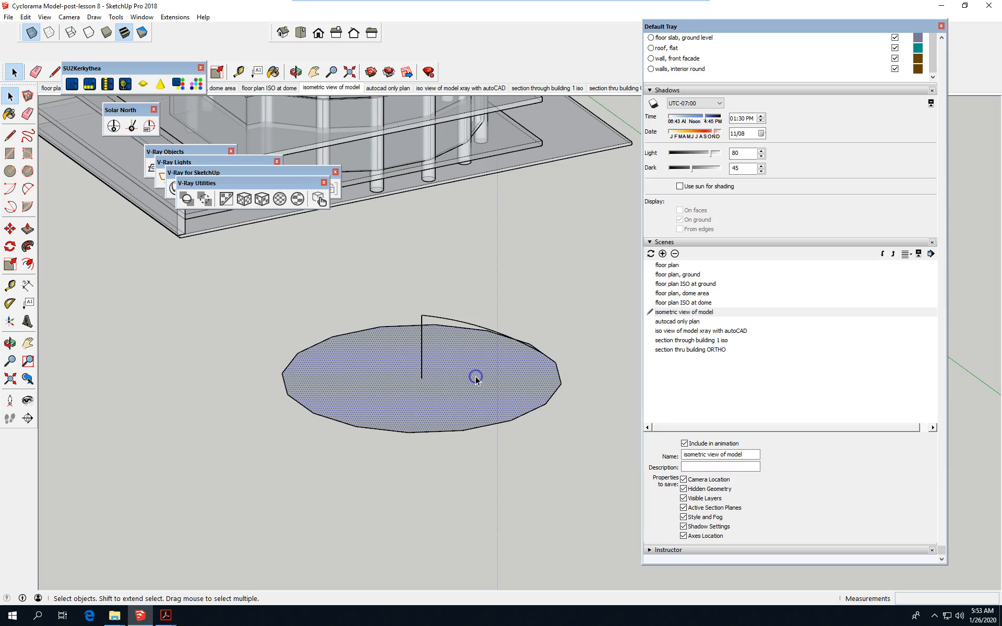
pyautogui.click(347, 465)
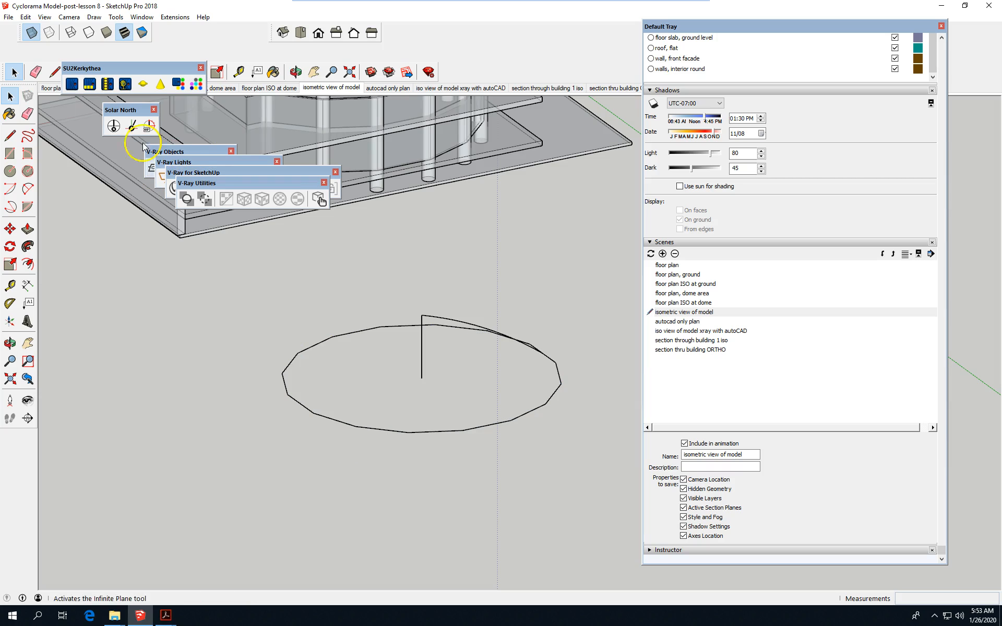
# - Draw a line between the circle's center and the arc's lower end to close the vertical dome profile into a face
pyautogui.click(10, 135)
pyautogui.click(543, 351)
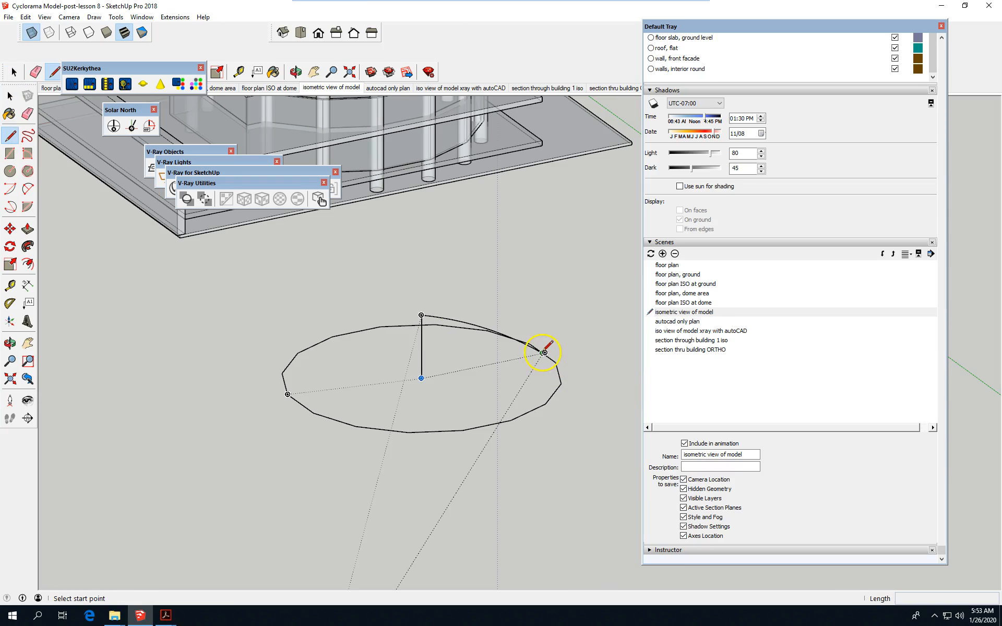
pyautogui.scroll(2, 537, 351)
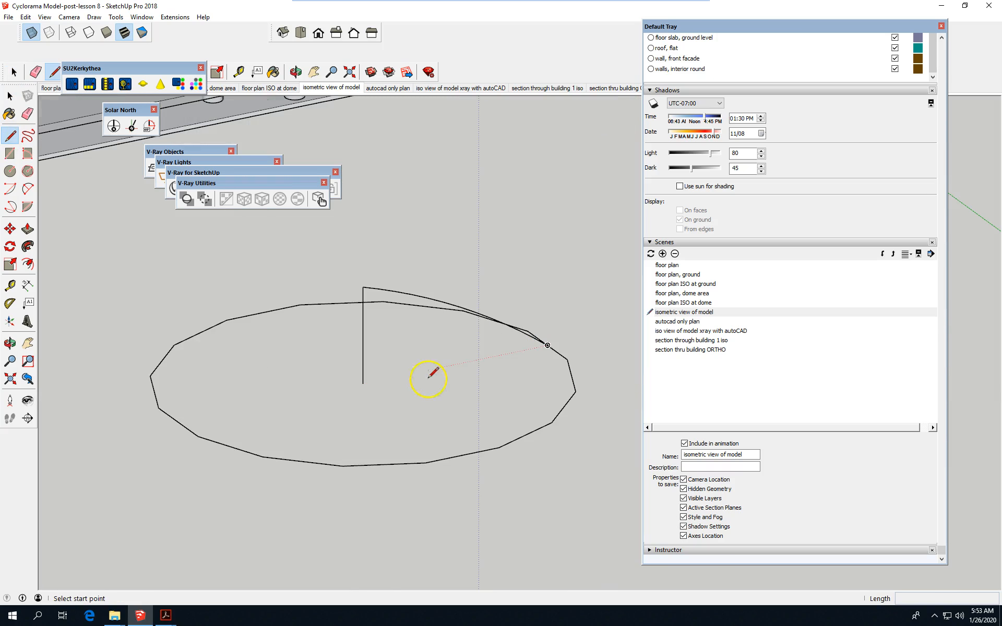
pyautogui.click(363, 384)
pyautogui.click(548, 344)
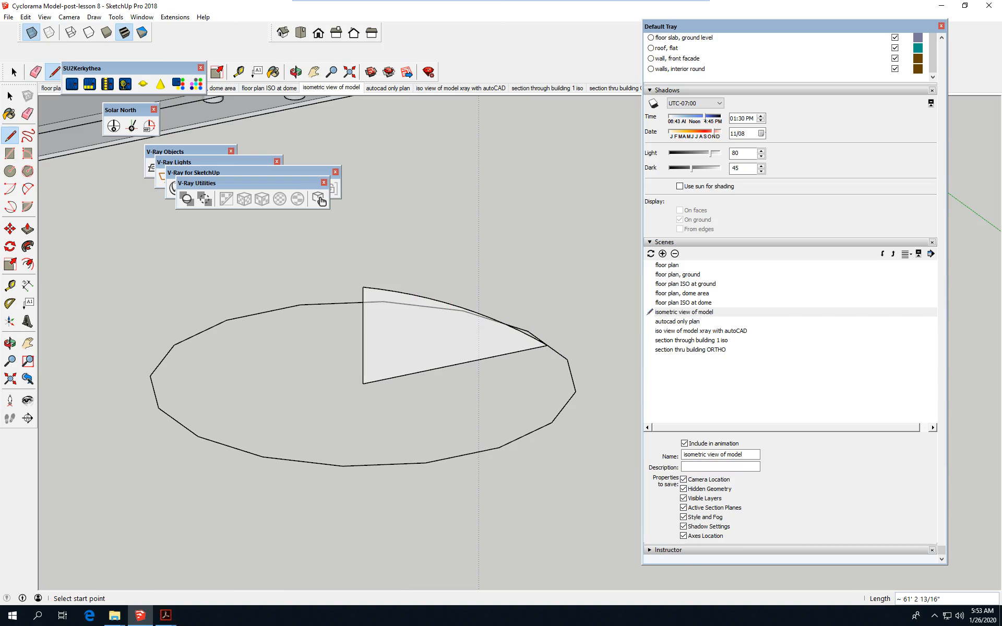
# - Check which entities get selected when picking the vertical profile face and the base circle's outline
pyautogui.click(10, 96)
pyautogui.click(417, 330)
pyautogui.scroll(-3, 460, 405)
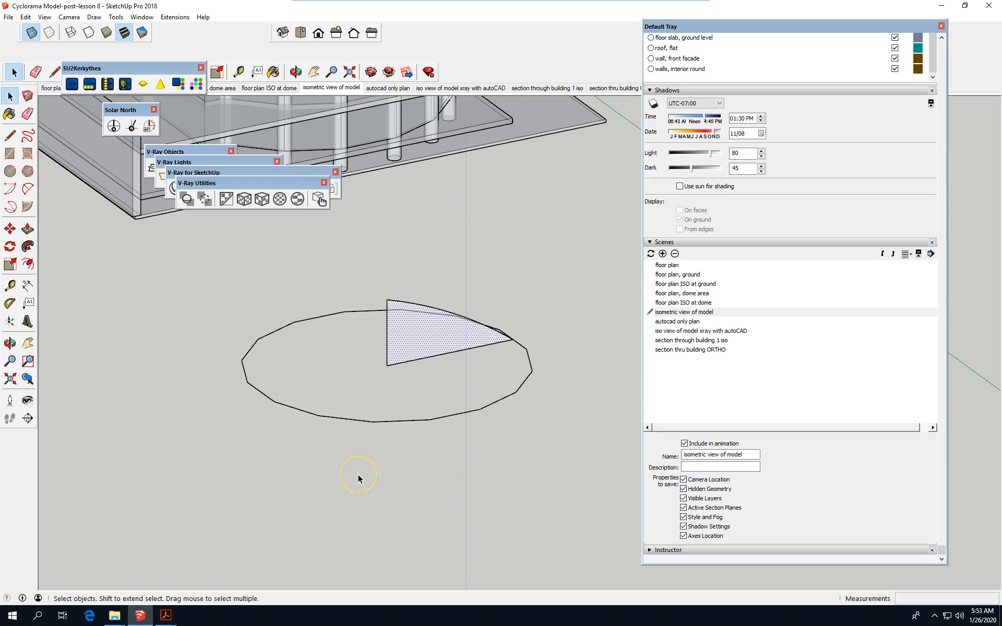
pyautogui.click(401, 420)
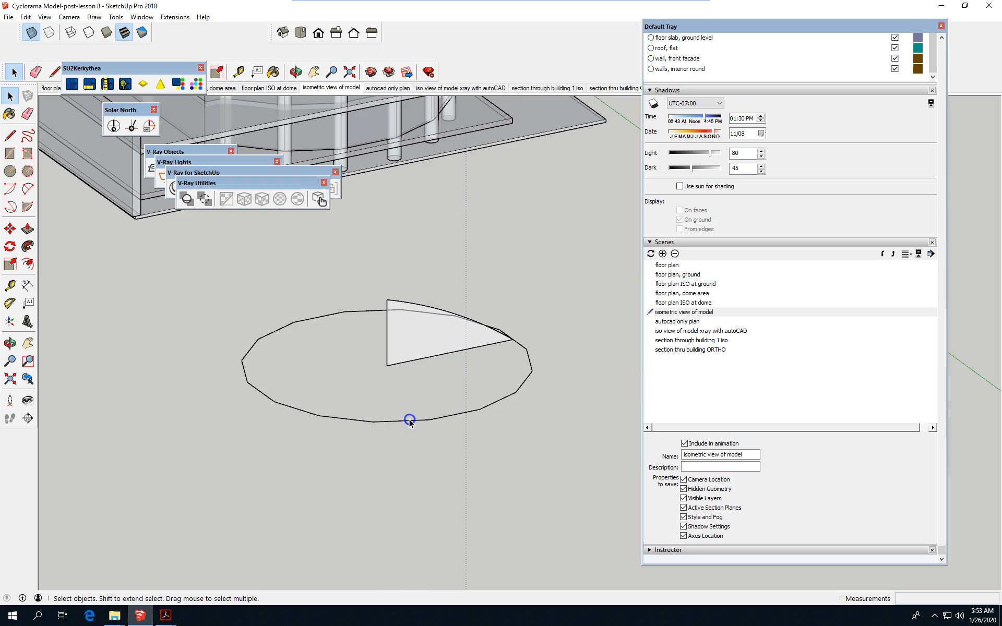
pyautogui.moveTo(459, 429); pyautogui.dragTo(530, 474, button='middle')
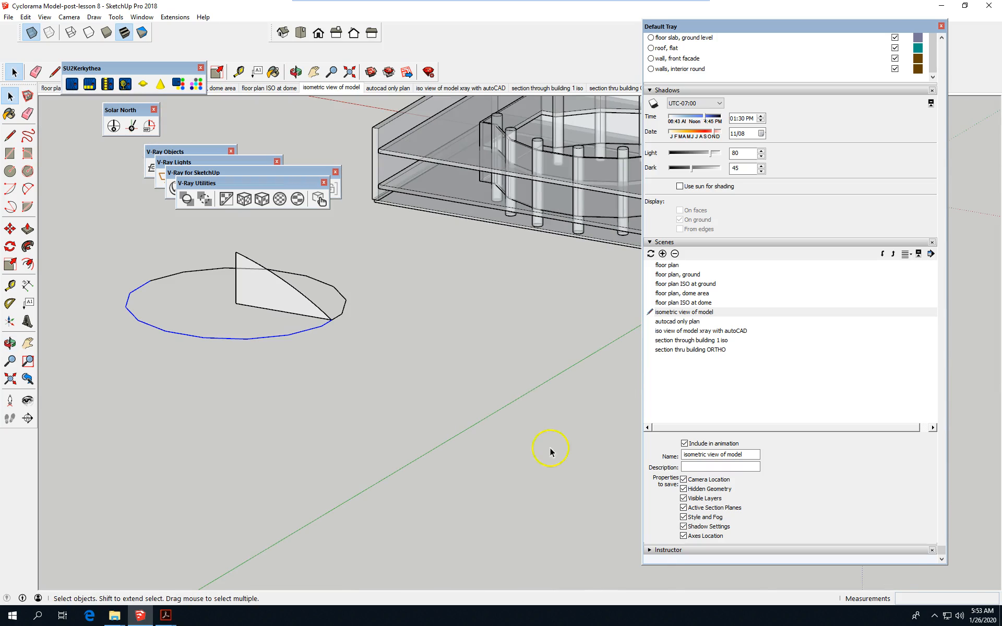
pyautogui.click(302, 447)
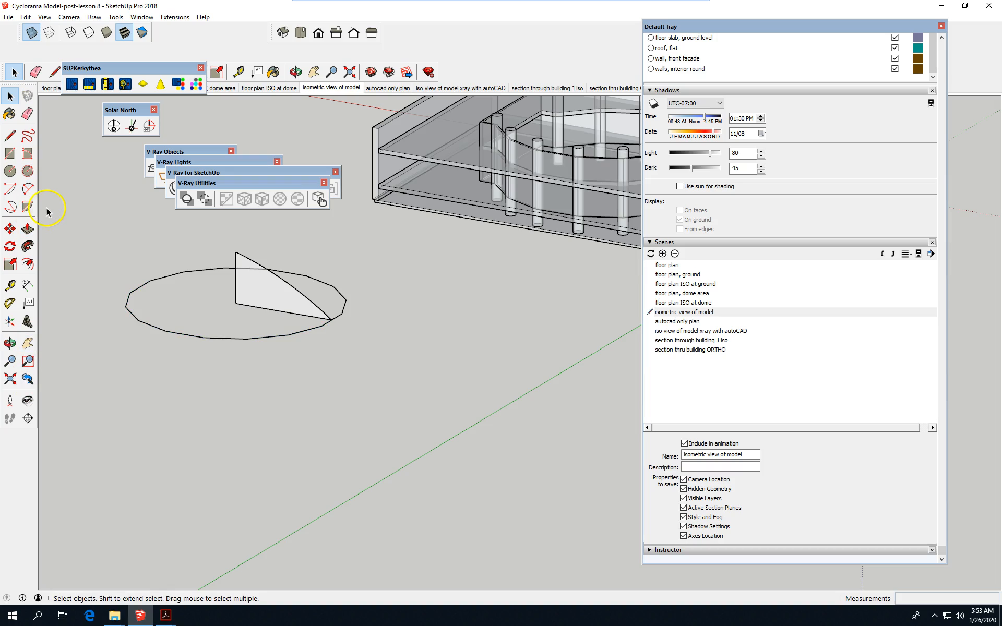
# - Try to sweep the profile face along only the near portion of the circle outline with Follow Me, and undo it
pyautogui.click(27, 246)
pyautogui.click(10, 96)
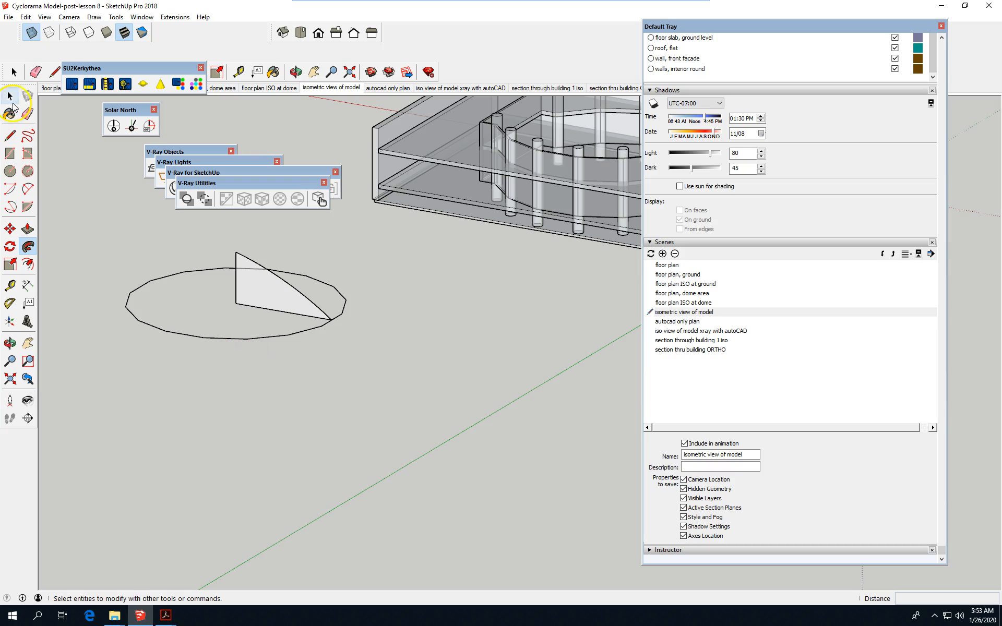
pyautogui.click(217, 337)
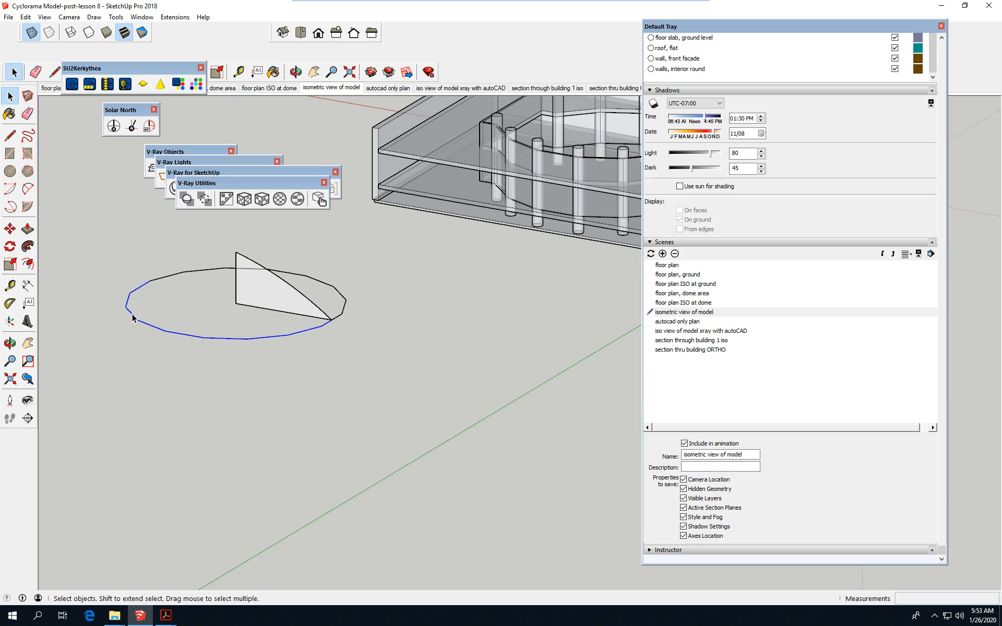
pyautogui.click(29, 246)
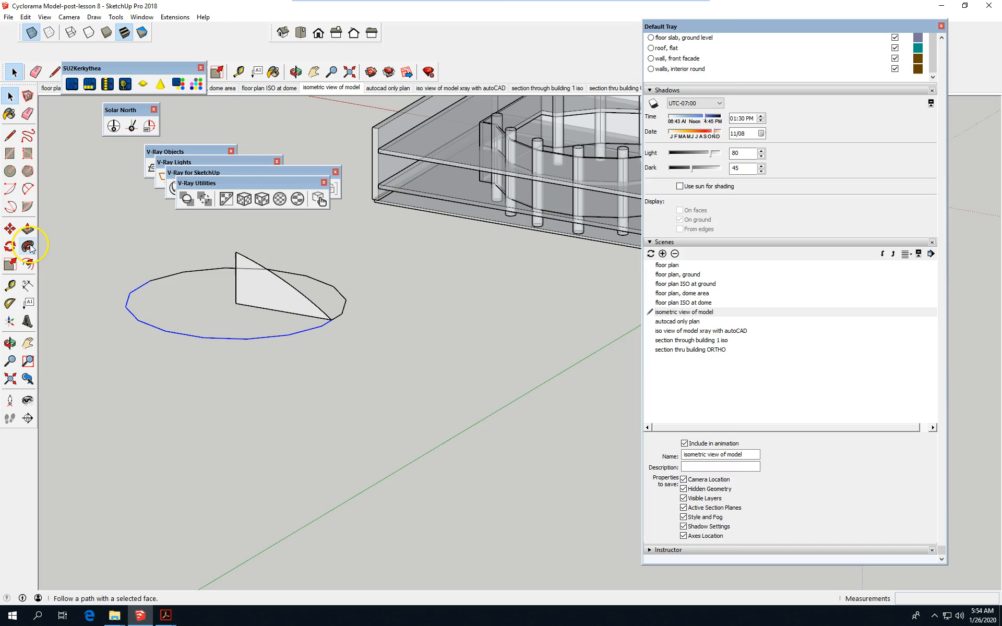
pyautogui.click(253, 301)
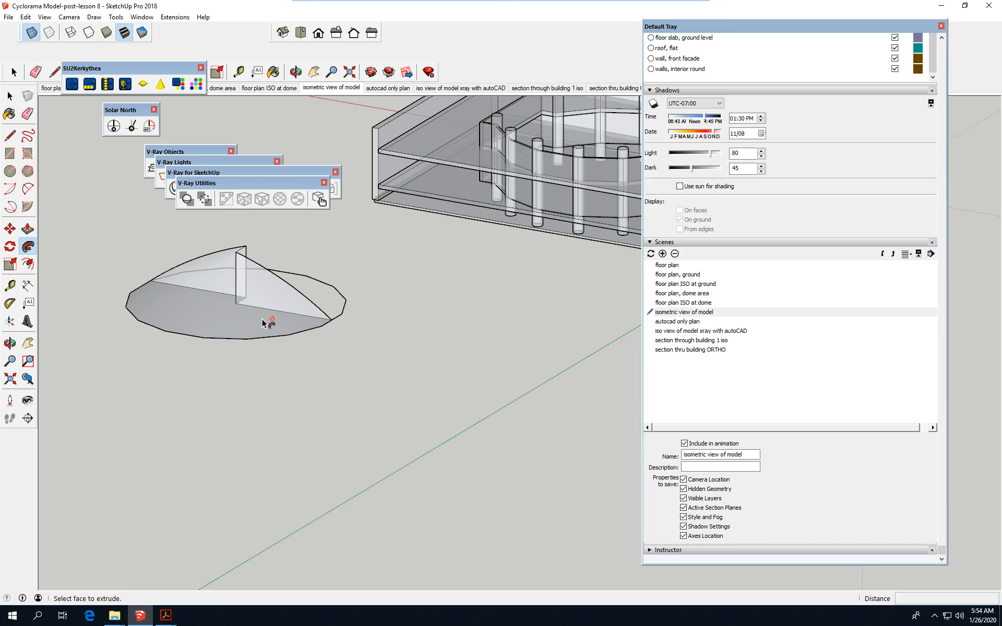
pyautogui.hotkey('ctrl', 'z')
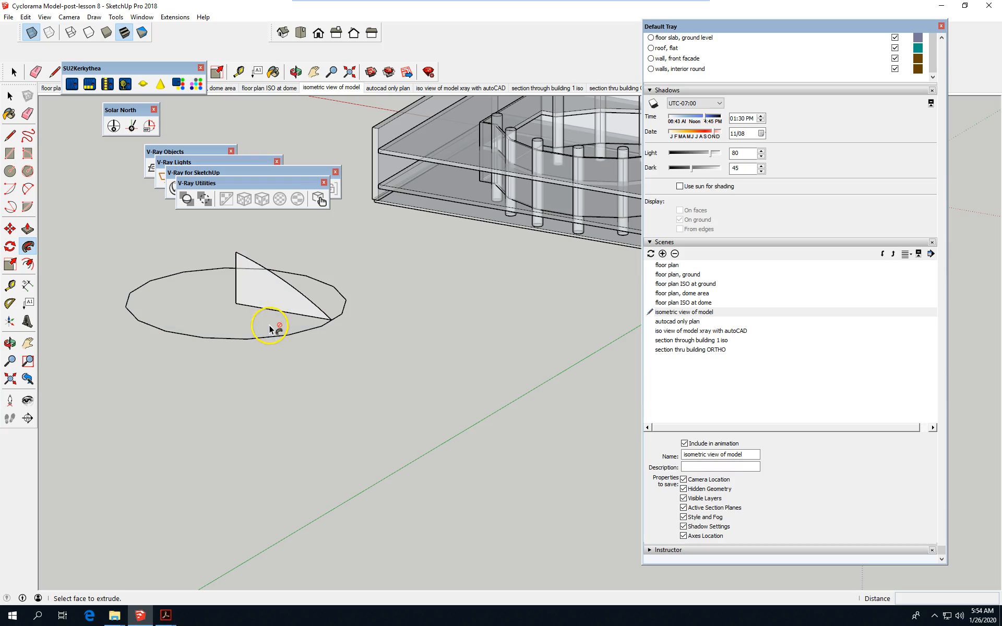
# - Select the complete 16-sided base outline, leaving the vertical profile's face and edges out of the selection
pyautogui.scroll(-2, 399, 407)
pyautogui.moveTo(399, 407); pyautogui.dragTo(405, 597, button='middle')
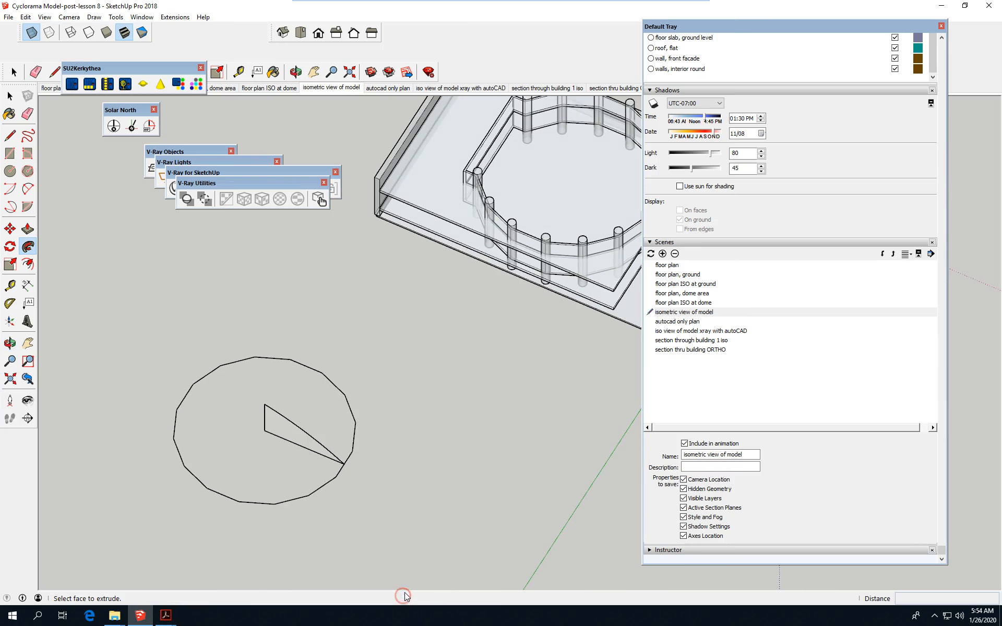
pyautogui.click(10, 135)
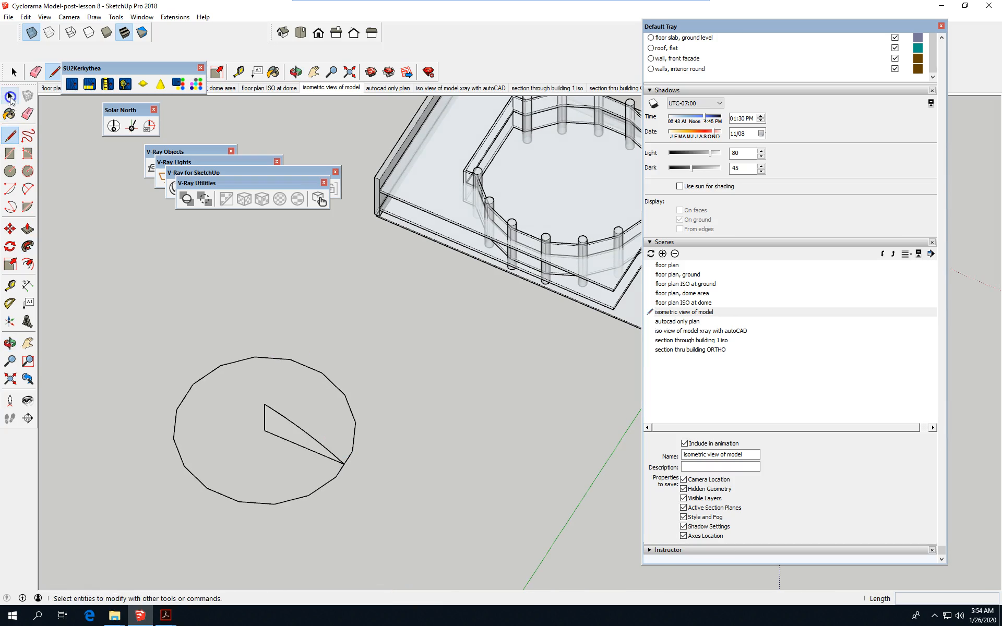
pyautogui.click(10, 96)
pyautogui.scroll(-1, 226, 306)
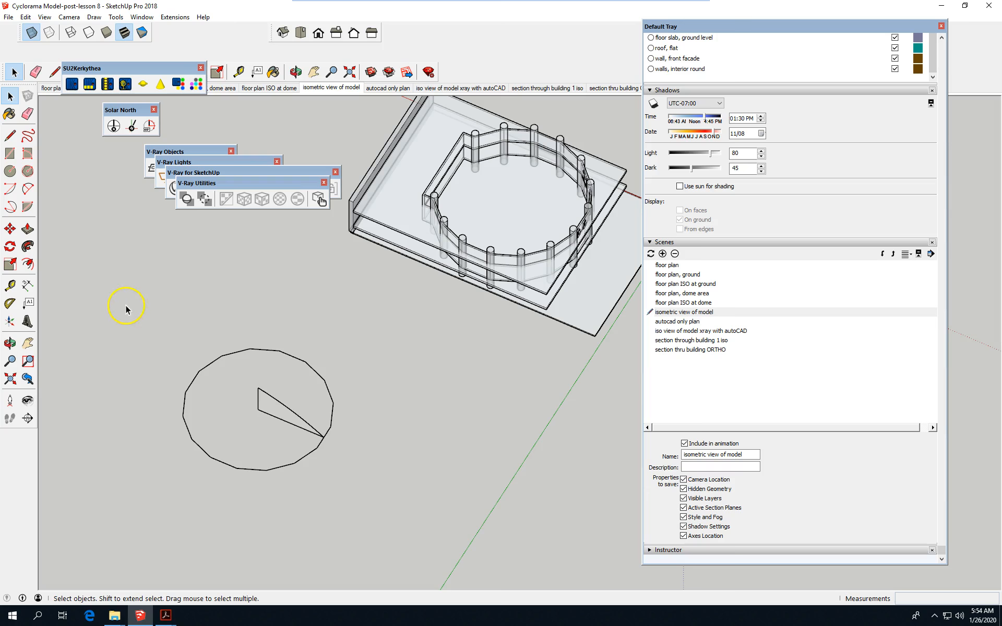
pyautogui.moveTo(126, 300); pyautogui.dragTo(409, 512)
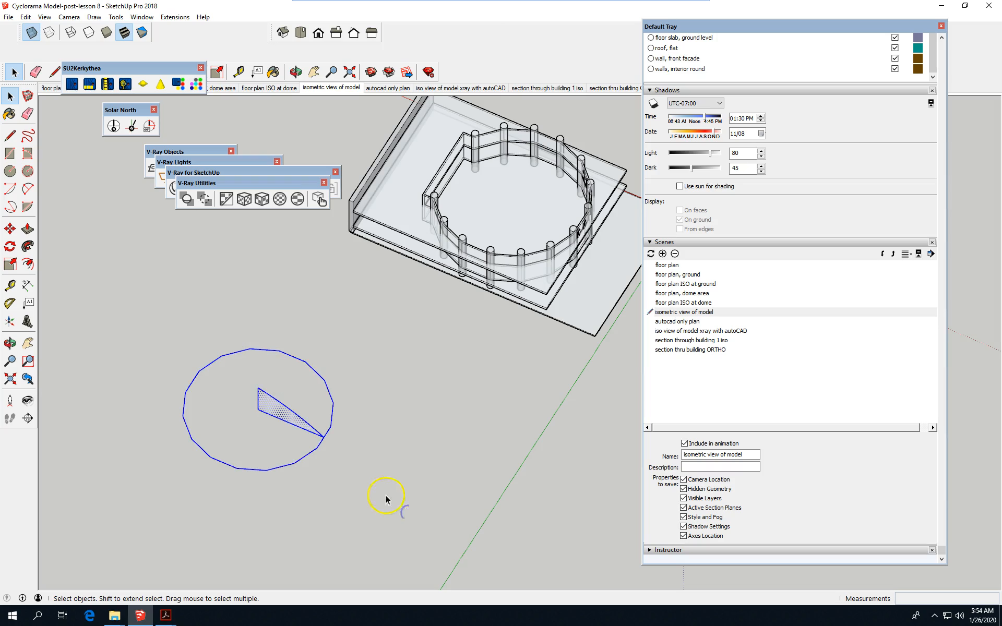
pyautogui.scroll(1, 310, 439)
pyautogui.keyDown('shift'); pyautogui.moveTo(227, 355); pyautogui.dragTo(316, 436); pyautogui.keyUp('shift')
pyautogui.keyDown('shift'); pyautogui.moveTo(244, 376); pyautogui.dragTo(308, 436); pyautogui.keyUp('shift')
pyautogui.scroll(1, 295, 439)
pyautogui.keyDown('shift'); pyautogui.click(320, 421); pyautogui.keyUp('shift')
pyautogui.click(234, 409)
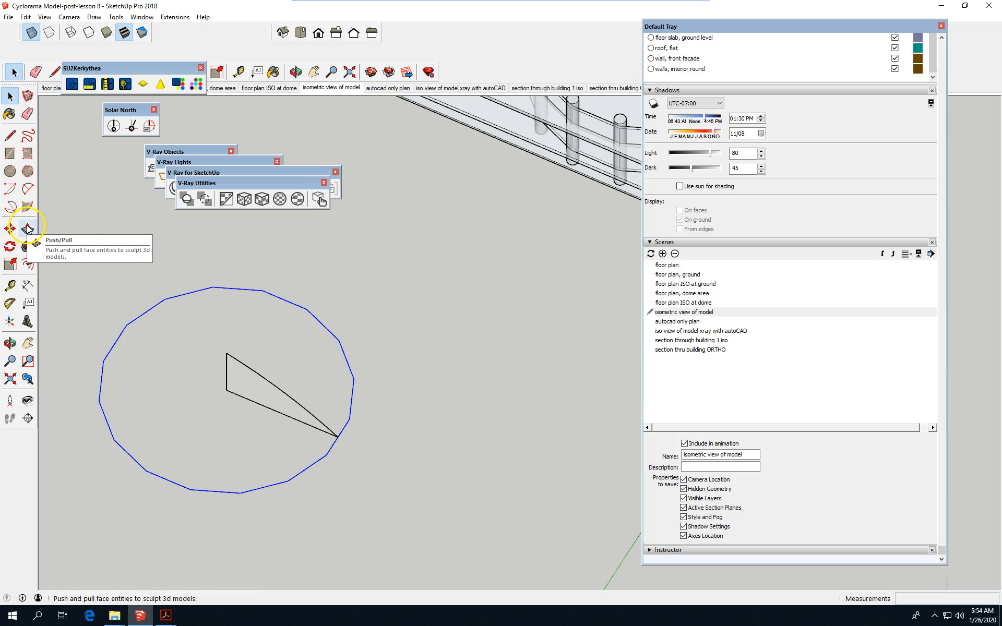
# - Sweep the vertical profile face around the selected base outline with Follow Me to form the full dome
pyautogui.click(27, 246)
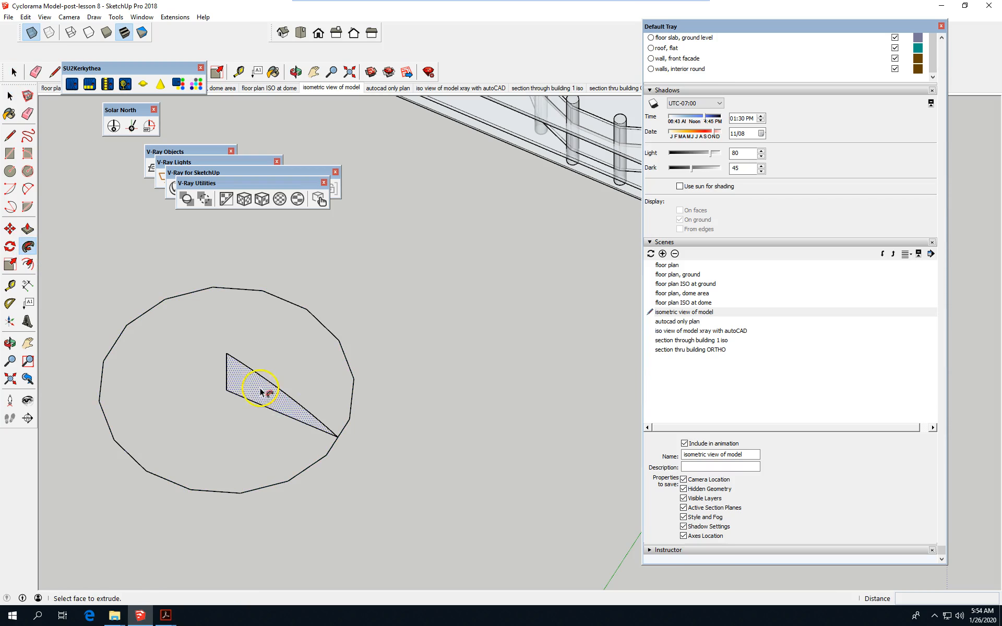
pyautogui.click(271, 399)
pyautogui.moveTo(429, 385); pyautogui.dragTo(472, 517, button='middle')
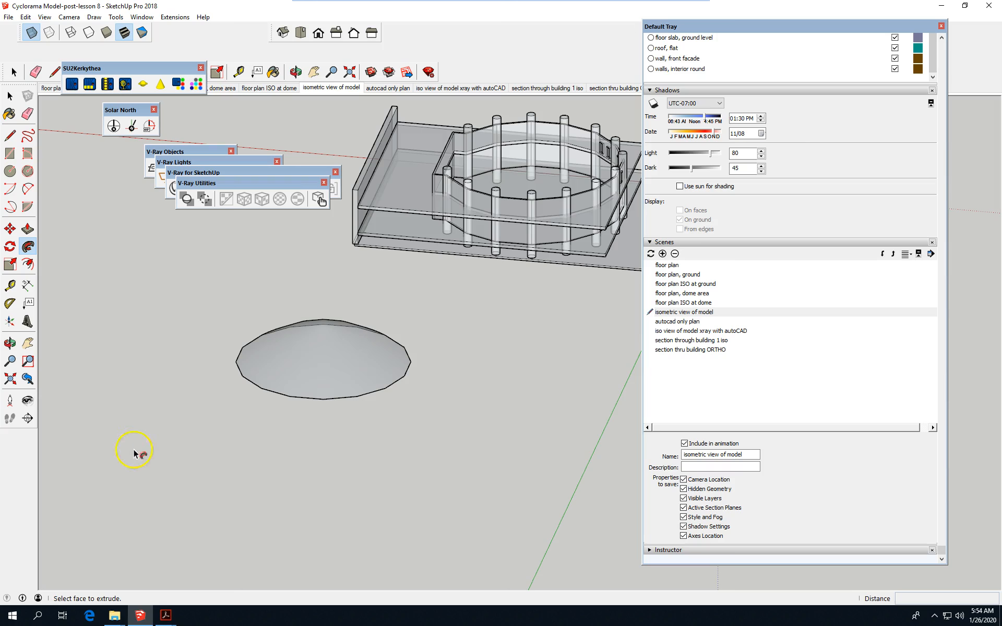
pyautogui.scroll(2, 275, 390)
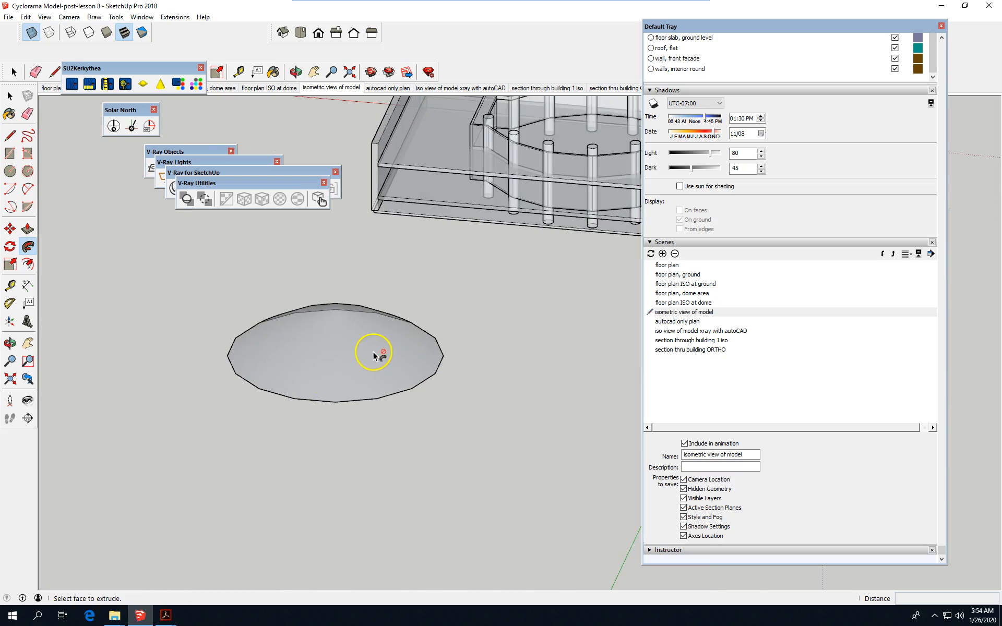
pyautogui.scroll(1, 373, 352)
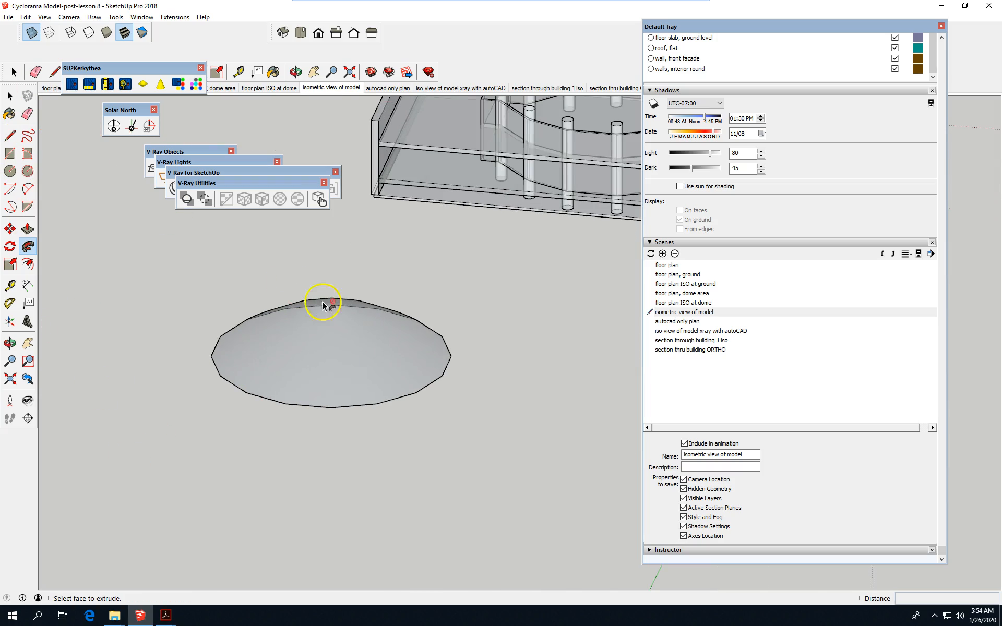
# - Turn off the Profiles edge style so the model's edges are drawn thin
pyautogui.click(44, 17)
pyautogui.moveTo(97, 172)
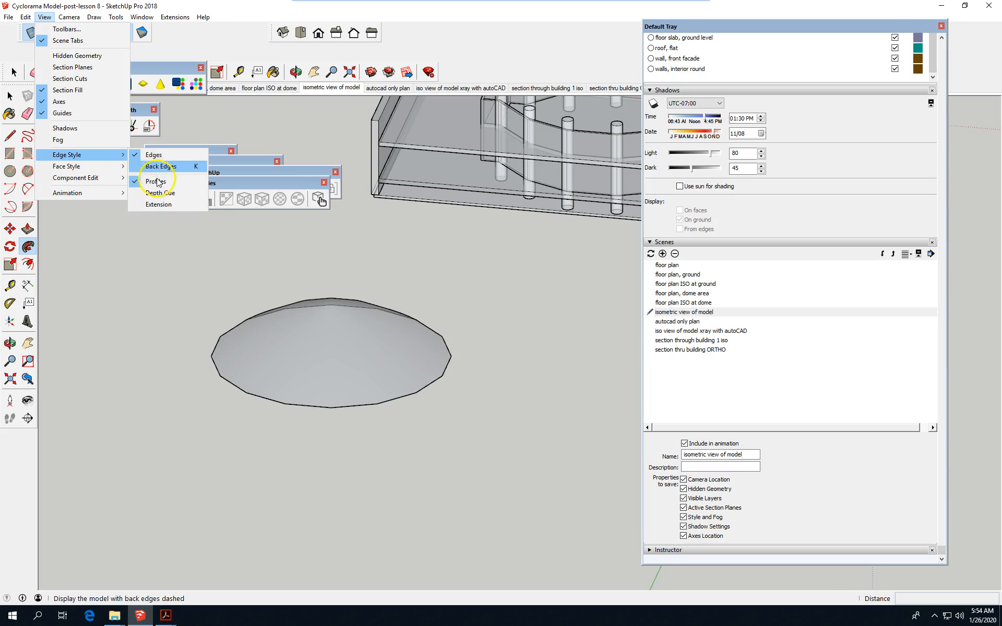
pyautogui.click(162, 183)
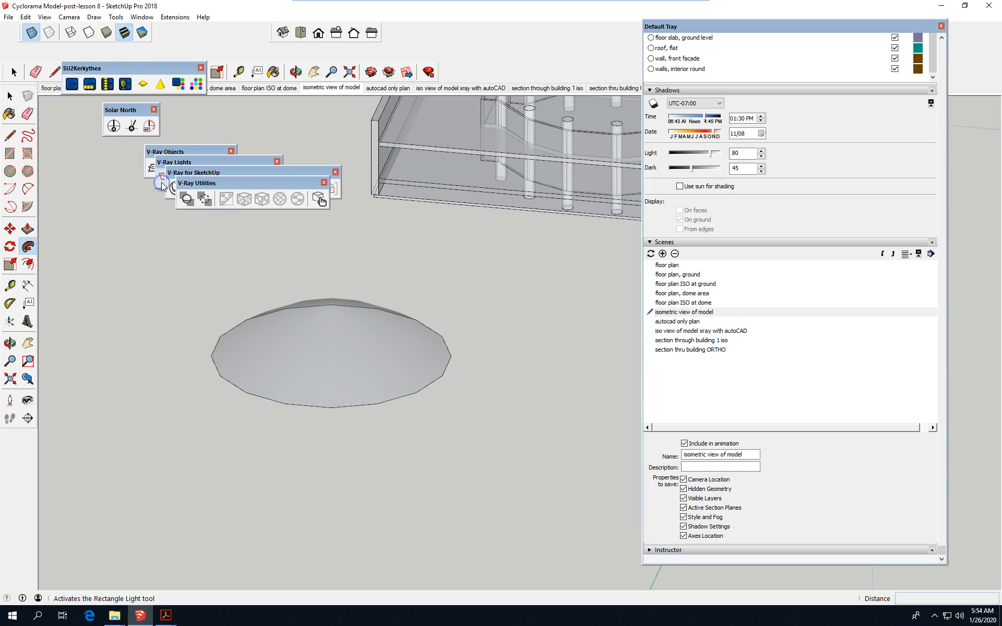
# - Try the Back Edges display on the model and return to the X-ray face style
pyautogui.click(25, 17)
pyautogui.moveTo(134, 194)
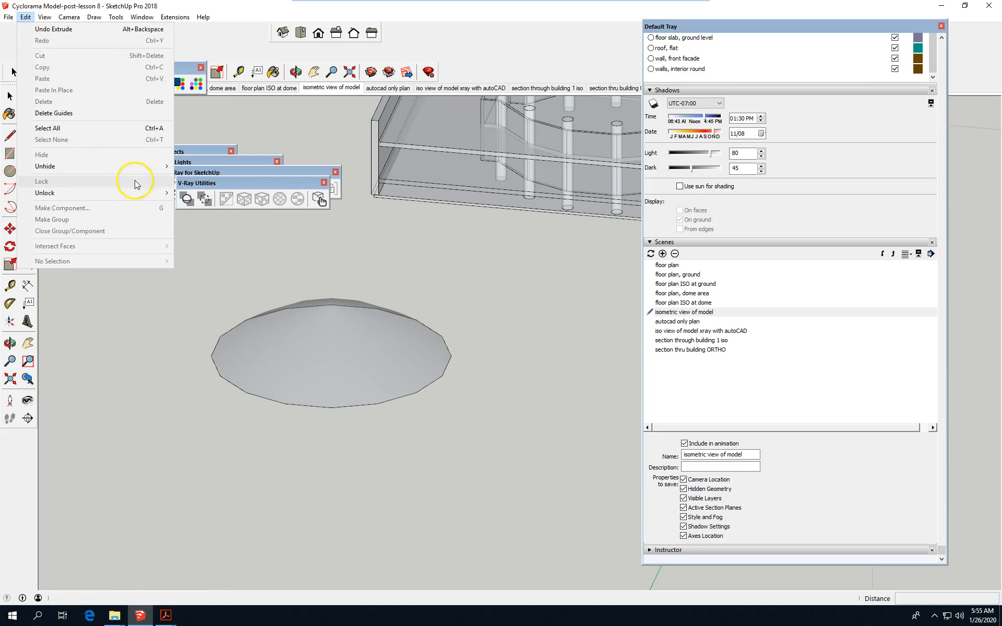
pyautogui.moveTo(44, 17)
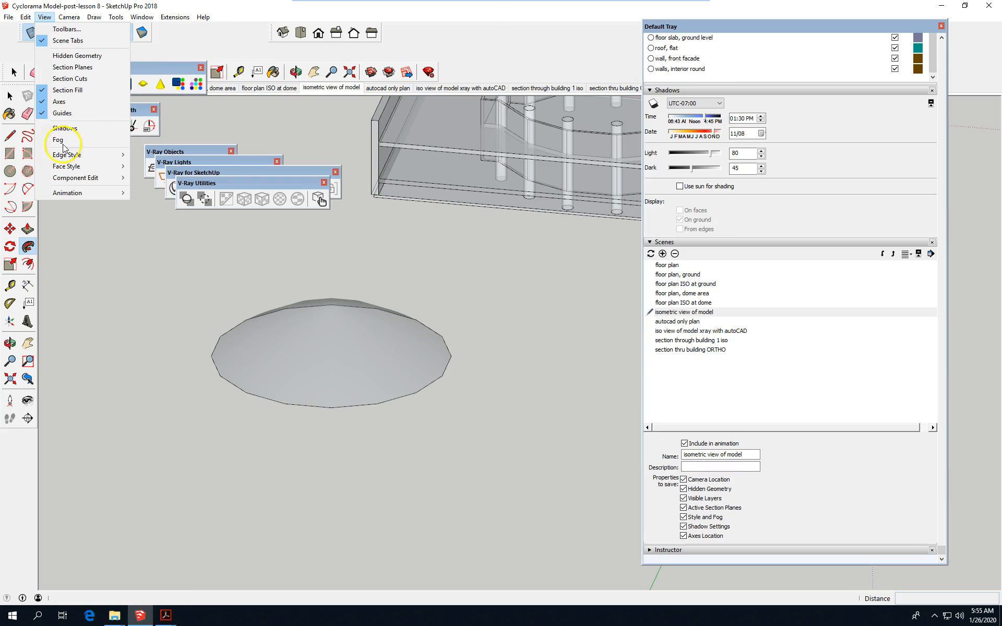
pyautogui.moveTo(121, 155)
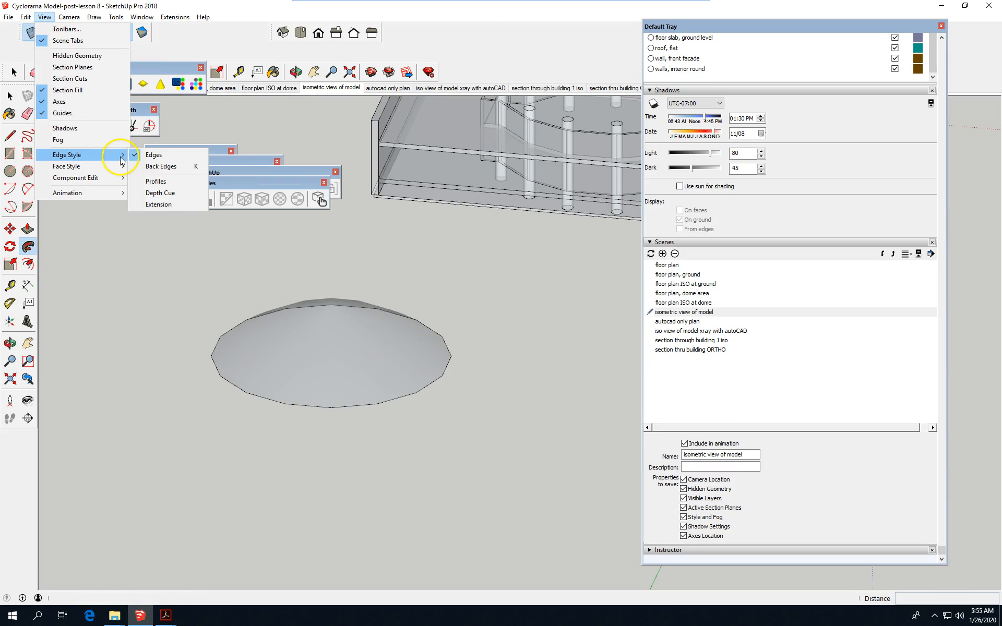
pyautogui.click(165, 166)
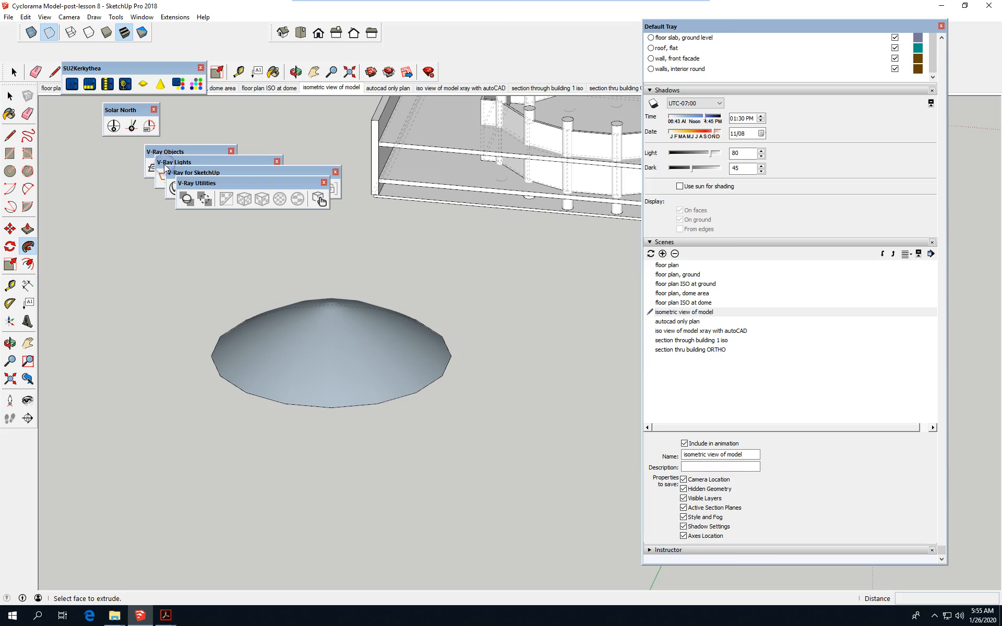
pyautogui.click(48, 17)
pyautogui.moveTo(109, 167)
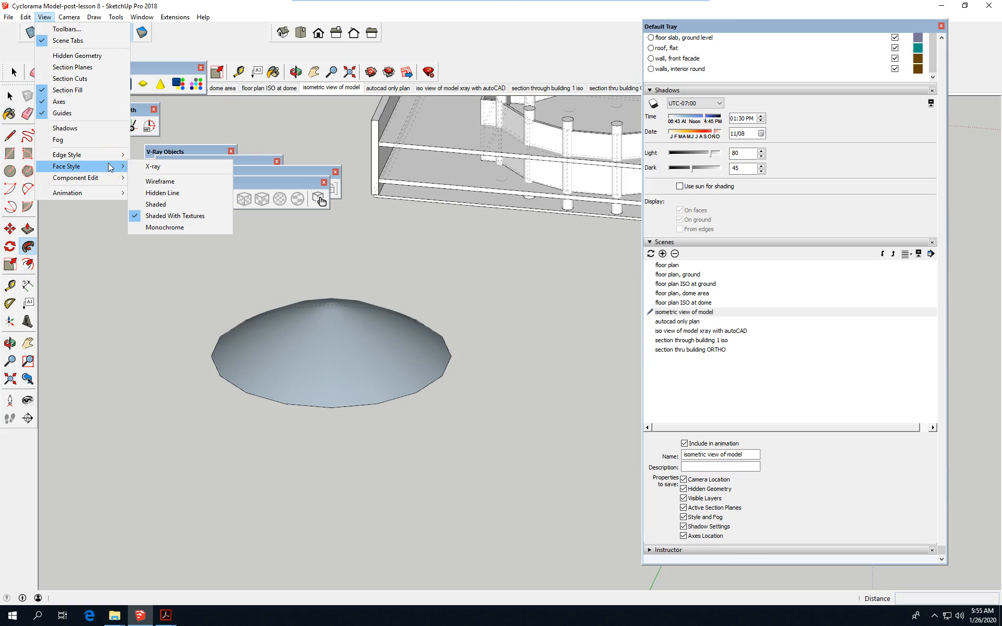
pyautogui.click(184, 166)
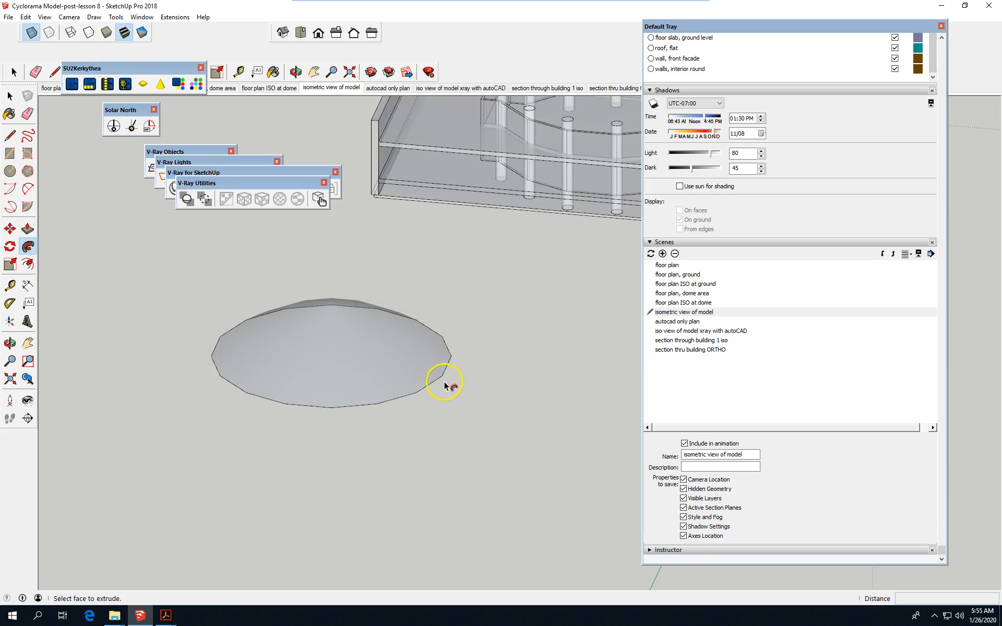
# - Examine the swept dome from several angles, selecting its curved surface to see how its faces are grouped
pyautogui.moveTo(441, 360); pyautogui.dragTo(269, 435, button='middle')
pyautogui.press('space')
pyautogui.click(157, 392)
pyautogui.moveTo(328, 418); pyautogui.dragTo(553, 412, button='middle')
pyautogui.scroll(-3, 526, 394)
pyautogui.scroll(-2, 525, 390)
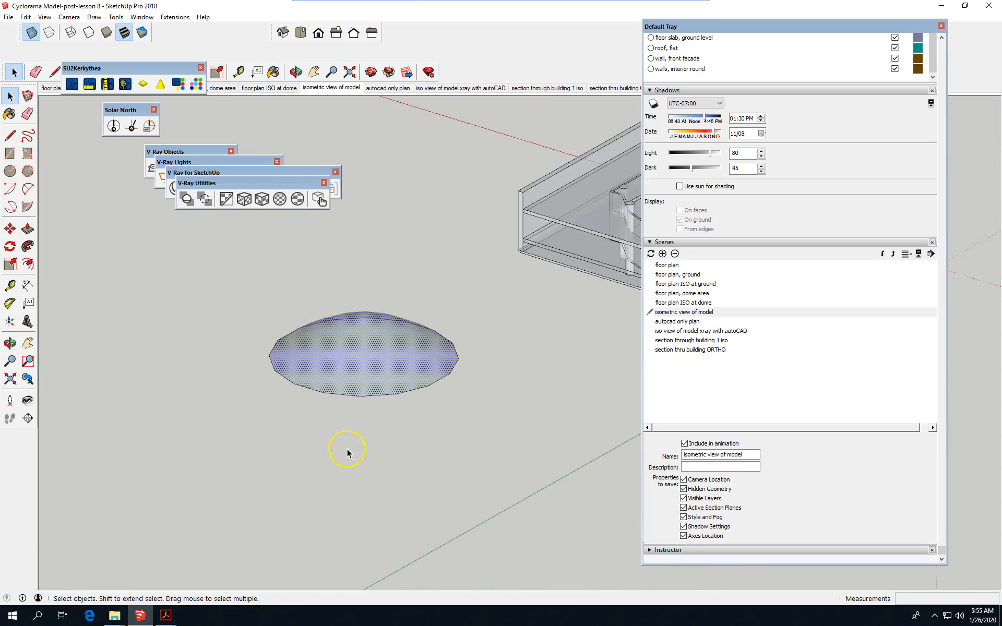
pyautogui.click(348, 441)
pyautogui.moveTo(421, 365); pyautogui.dragTo(425, 415, button='middle')
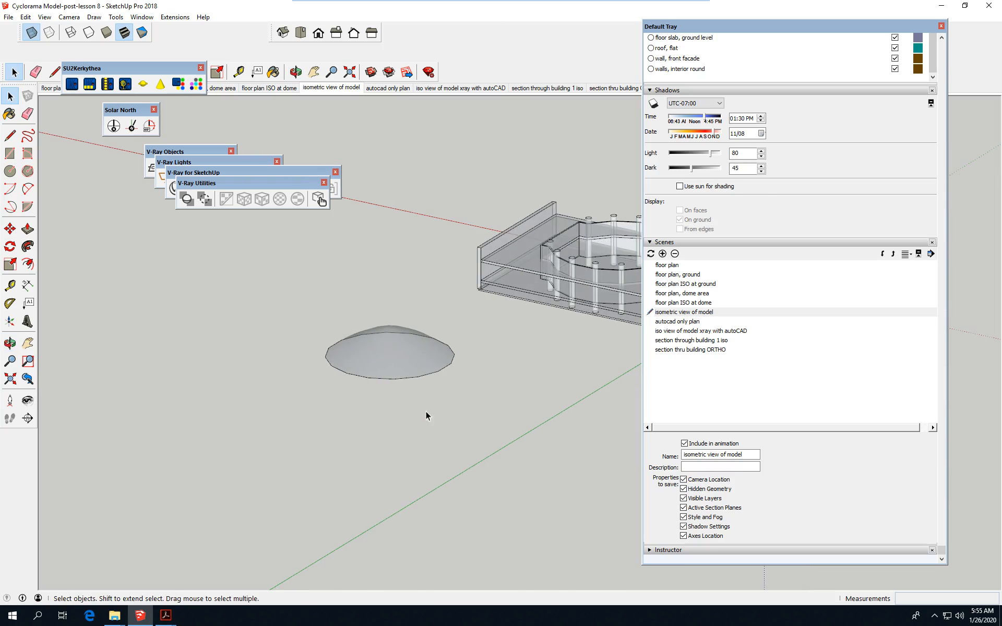
pyautogui.moveTo(284, 383); pyautogui.dragTo(444, 459, button='middle')
pyautogui.scroll(2, 446, 457)
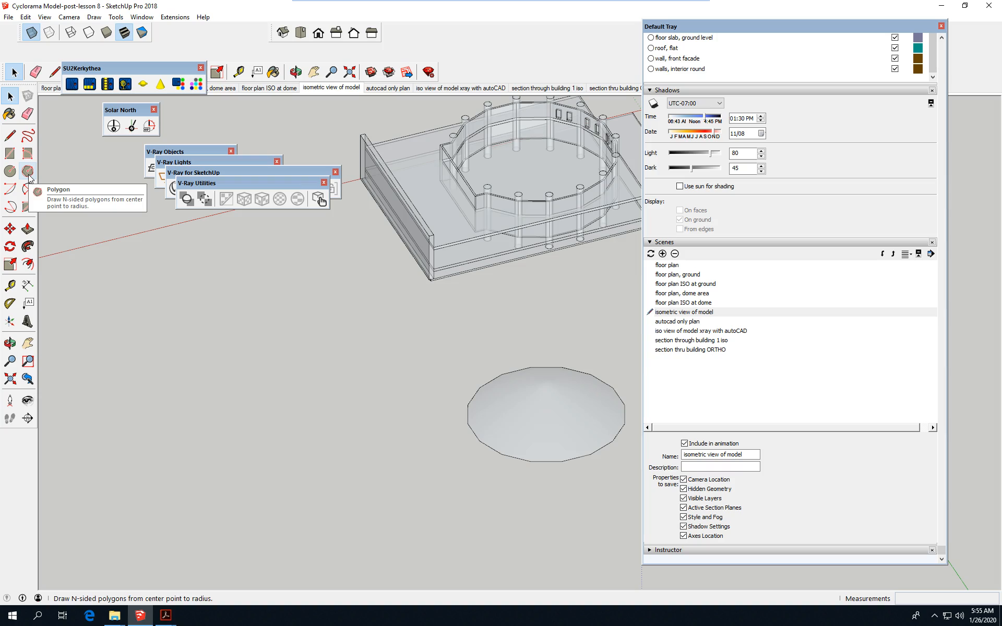
# - Draw a second base outline beside the dome with the Polygon tool, using 16 sides and a 67' inscribed radius
pyautogui.click(11, 171)
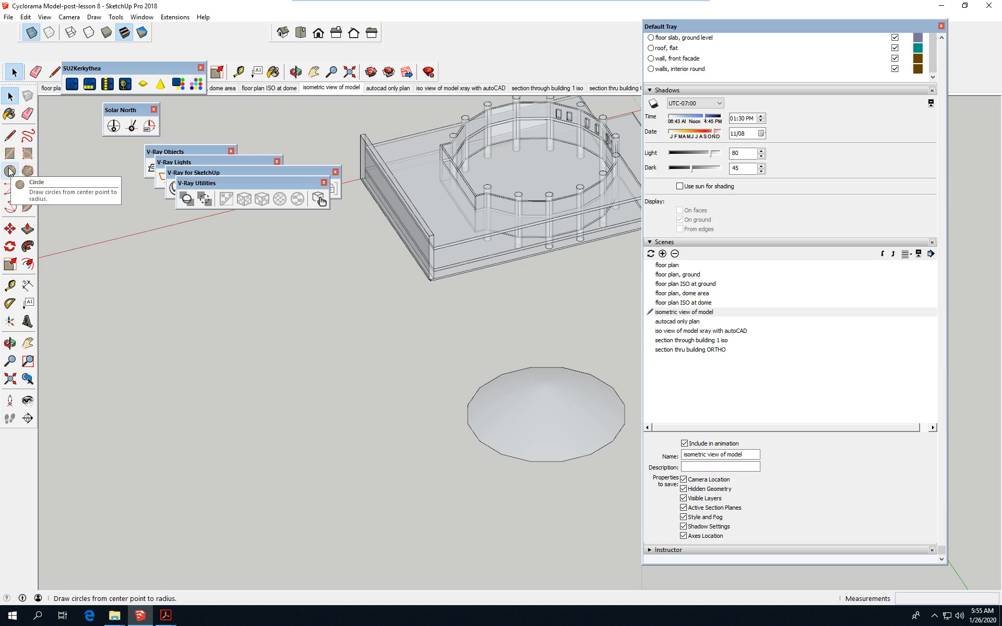
pyautogui.click(12, 171)
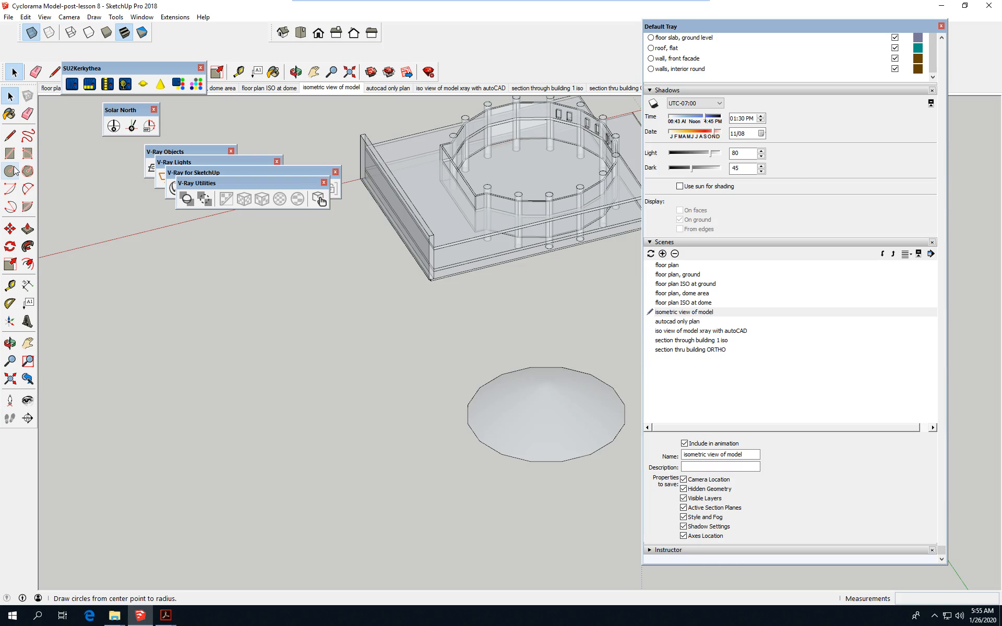
pyautogui.click(30, 172)
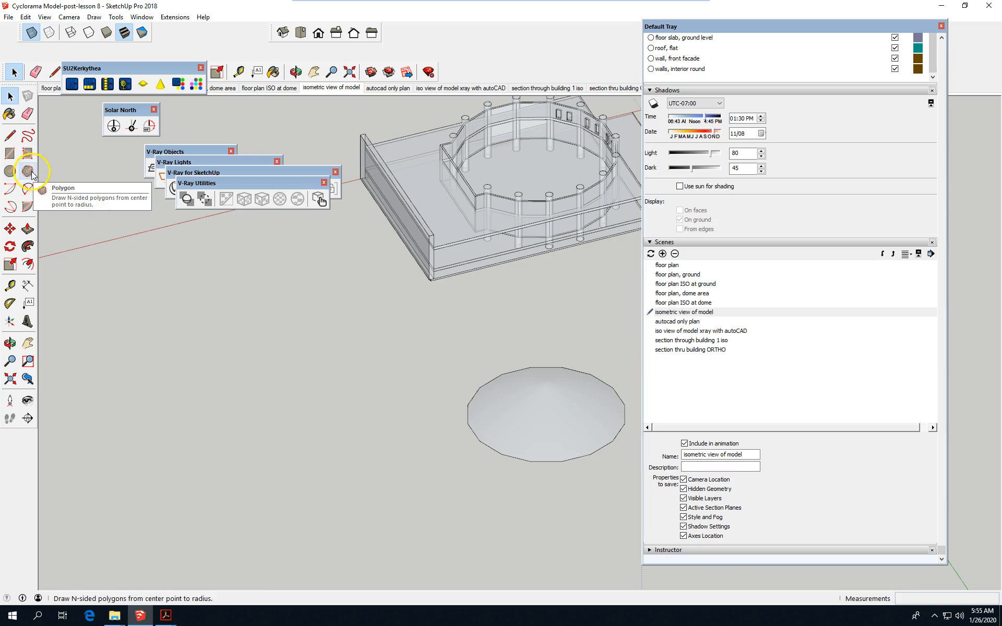
pyautogui.click(110, 356)
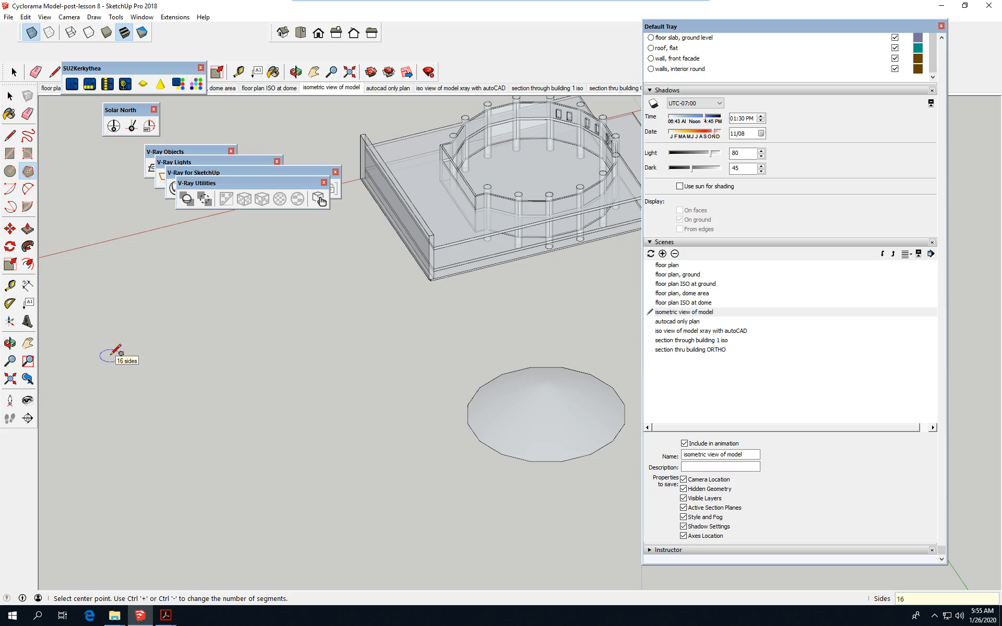
pyautogui.click(230, 364)
pyautogui.click(253, 413)
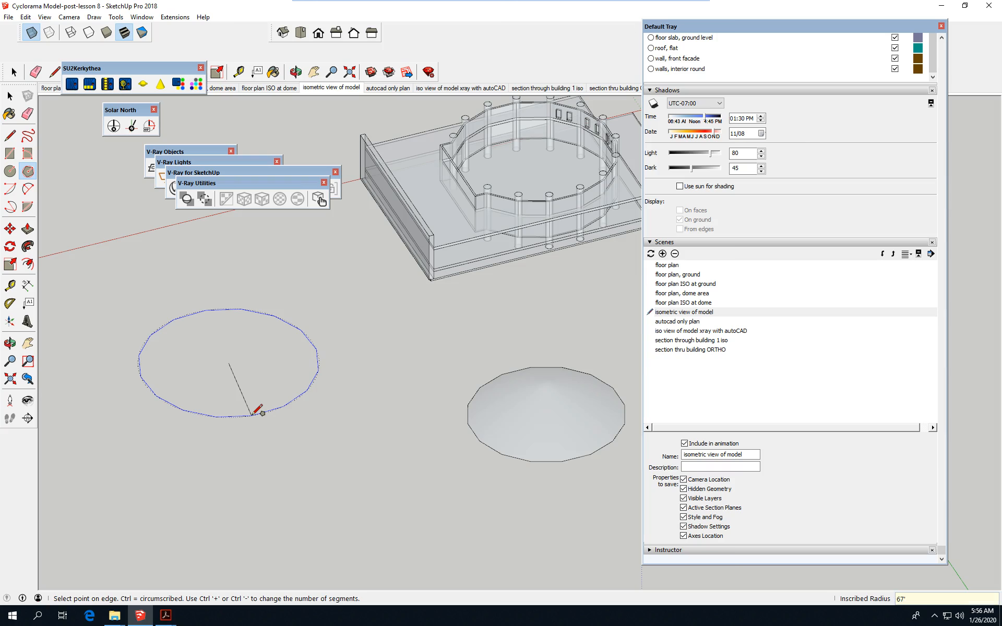
pyautogui.click(258, 411)
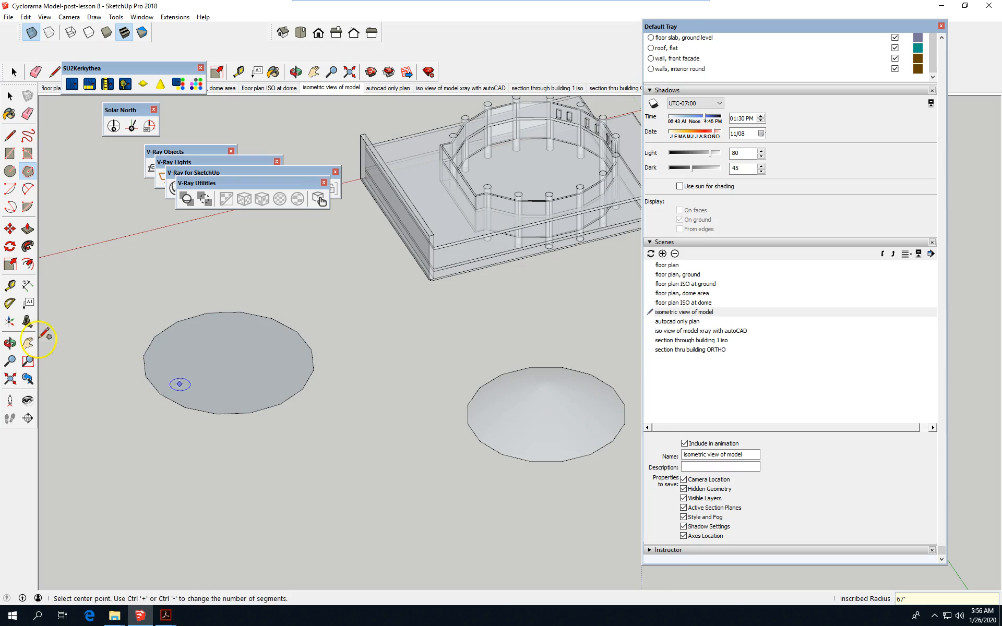
# - Draw a 67' line from a vertex of the new 16-sided polygon to its centre
pyautogui.click(10, 96)
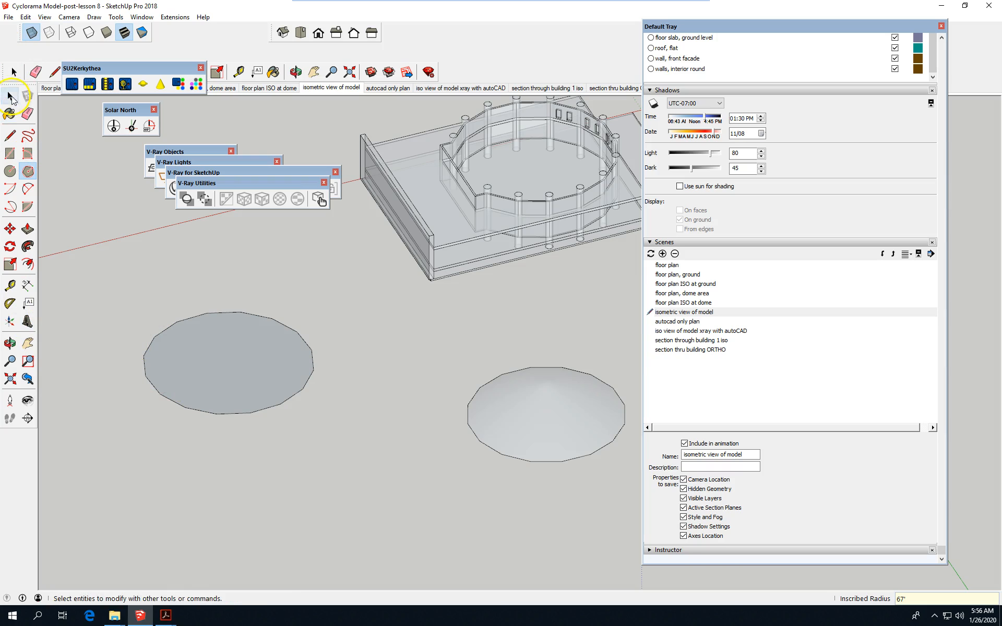
pyautogui.scroll(2, 278, 404)
pyautogui.scroll(1, 326, 485)
pyautogui.scroll(-2, 438, 397)
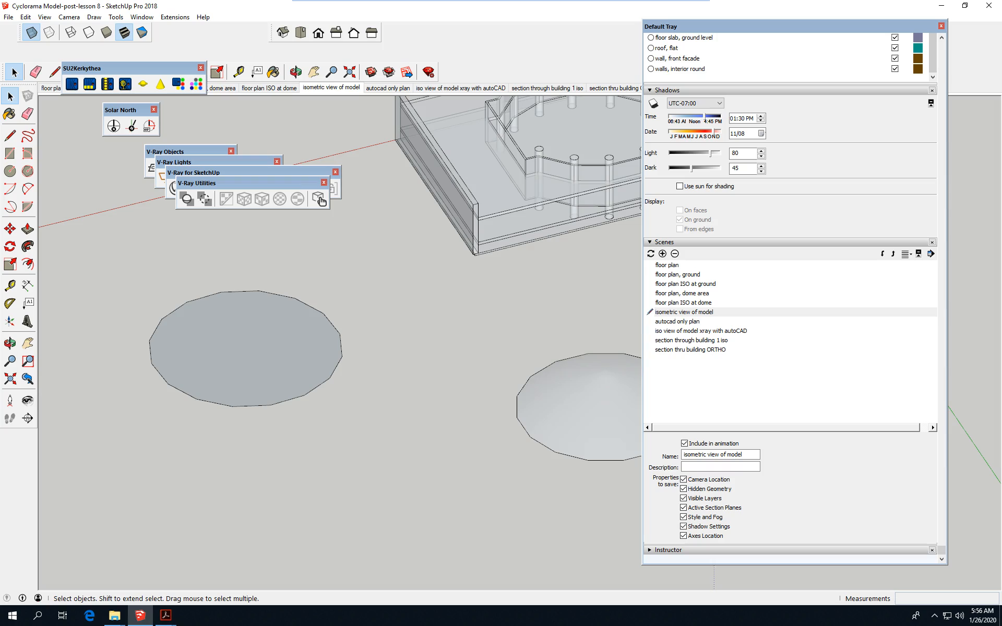
pyautogui.click(10, 135)
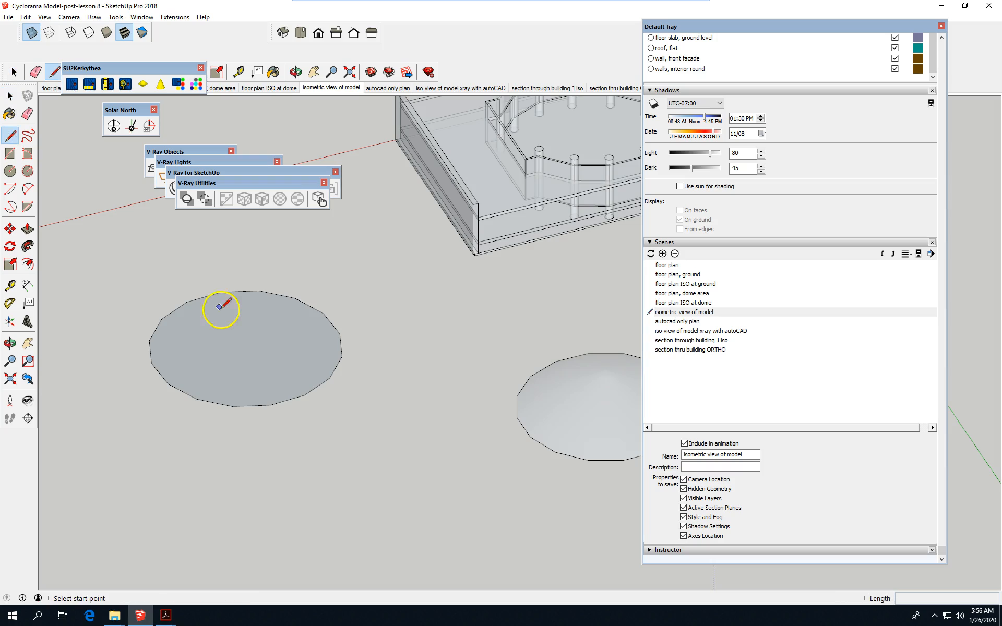
pyautogui.click(235, 407)
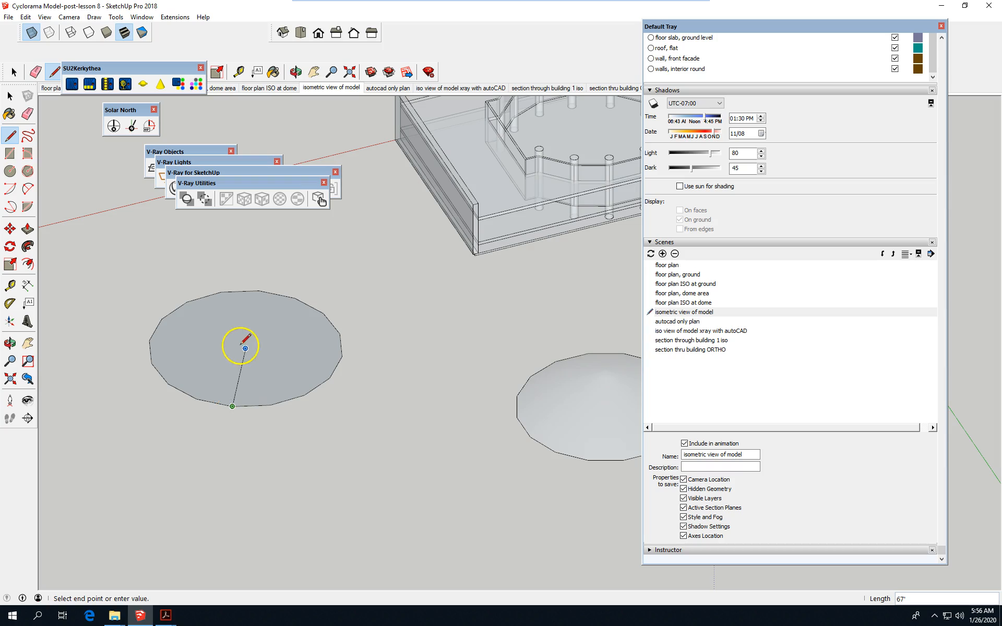
pyautogui.click(250, 347)
pyautogui.press('Escape')
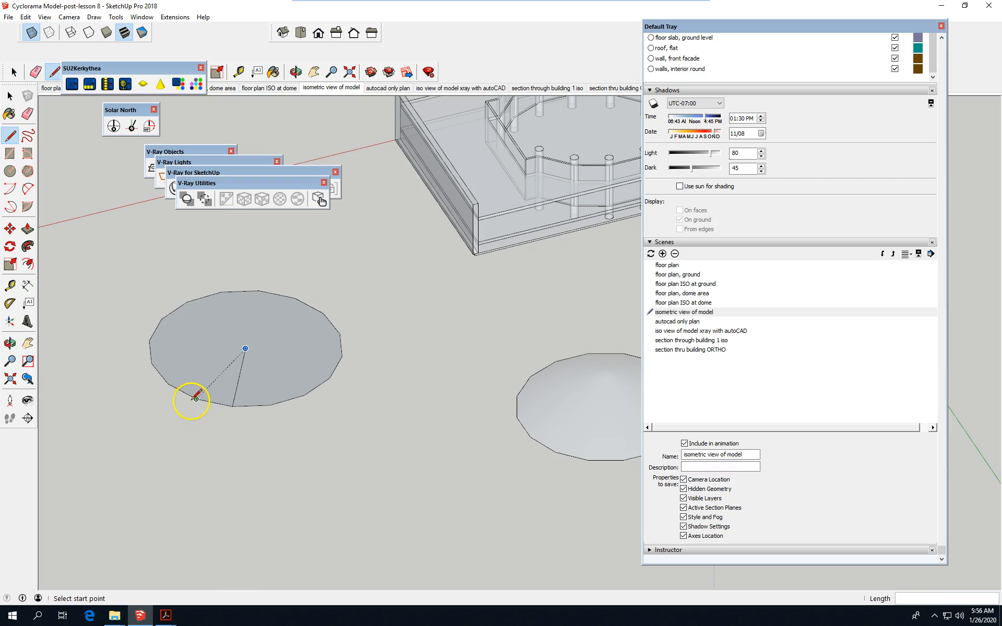
# - Draw a 30'8" vertical line upward along the blue axis from the polygon's centre
pyautogui.scroll(1, 185, 397)
pyautogui.click(261, 337)
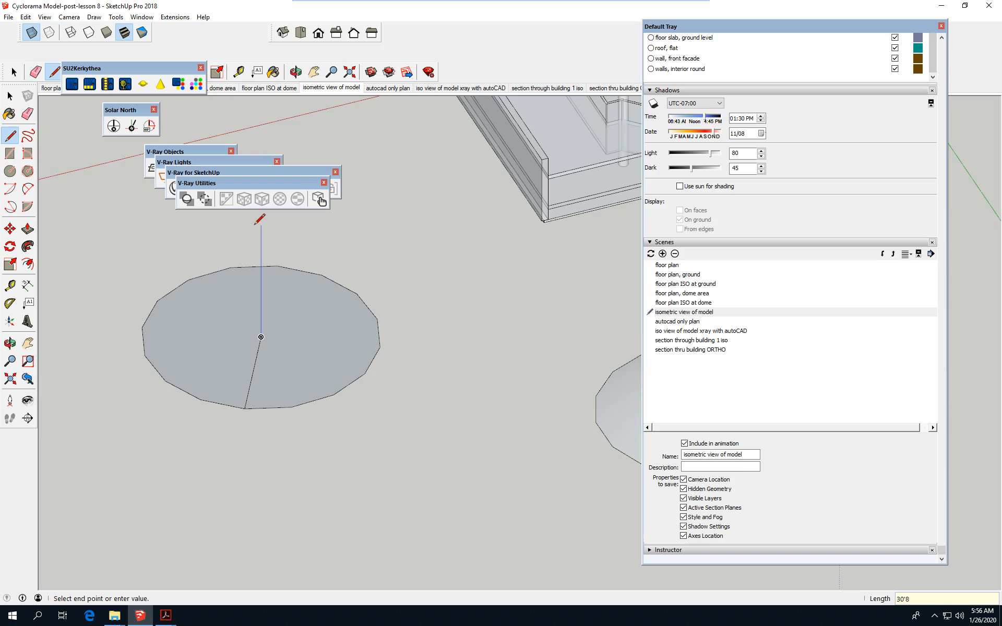
pyautogui.press('Escape')
# - Delete the polygon's face and the radius line that runs from its vertex to the centre
pyautogui.click(10, 96)
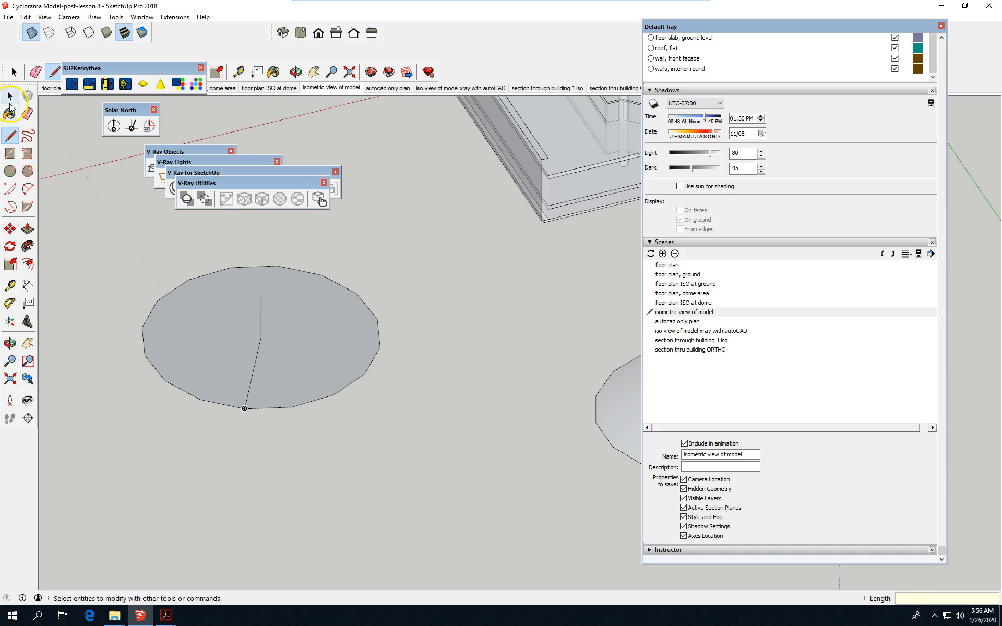
pyautogui.click(205, 353)
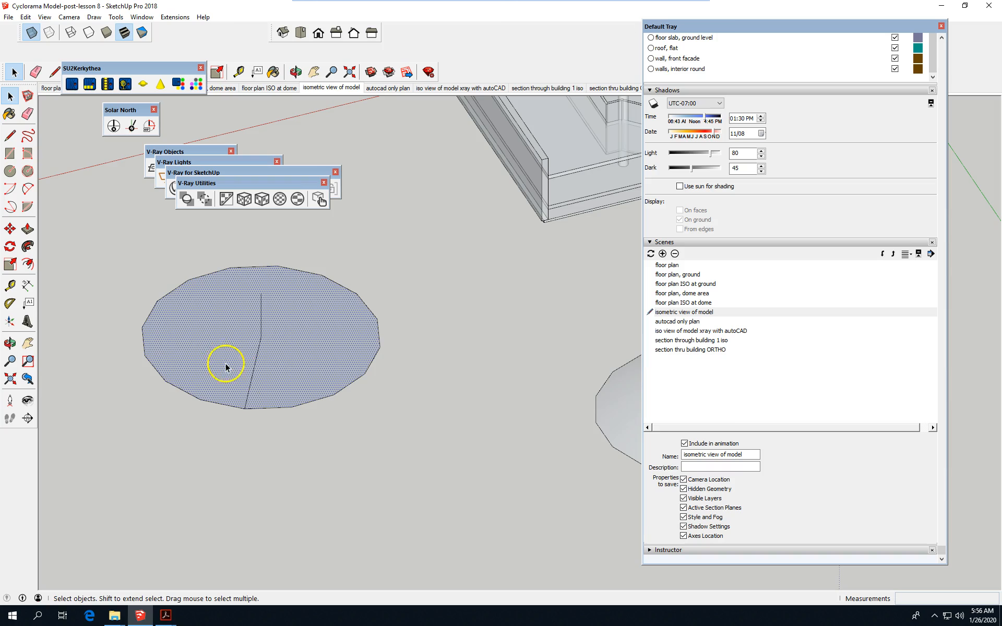
pyautogui.press('Delete')
pyautogui.scroll(1, 256, 372)
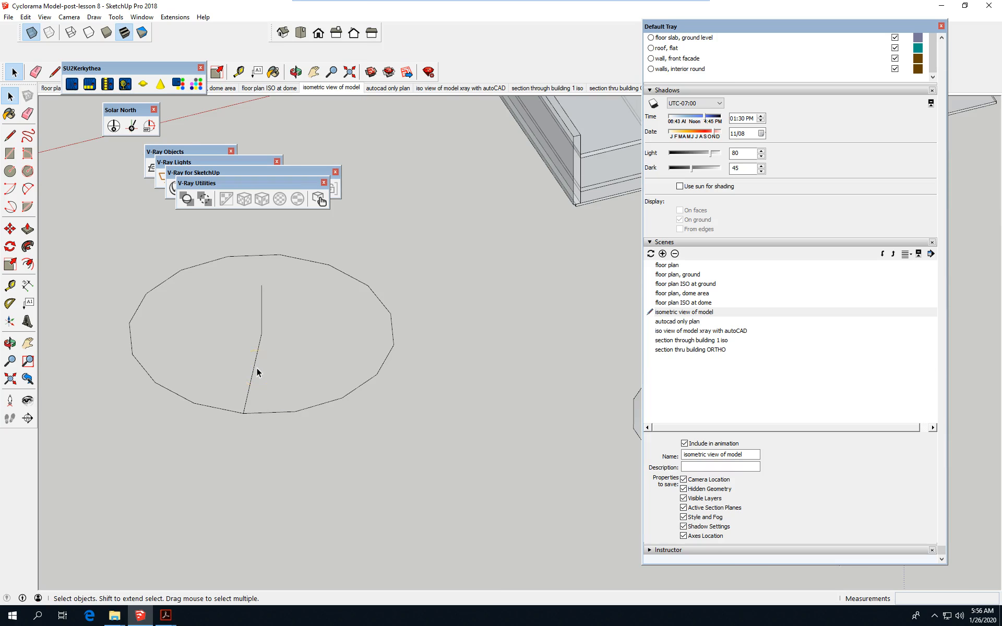
pyautogui.click(252, 378)
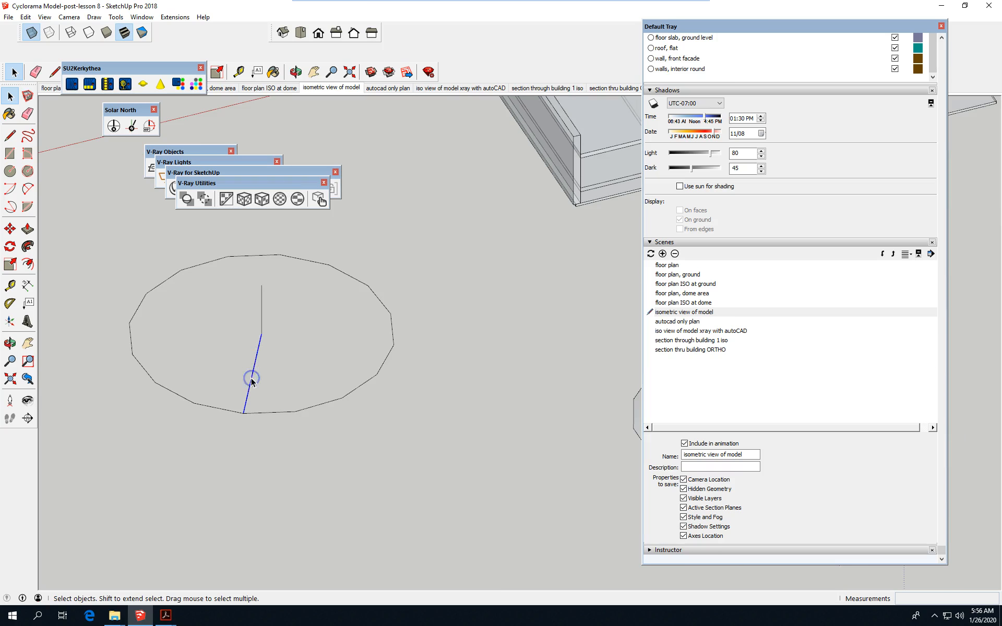
pyautogui.keyDown('shift'); pyautogui.click(268, 413); pyautogui.keyUp('shift')
pyautogui.press('Delete')
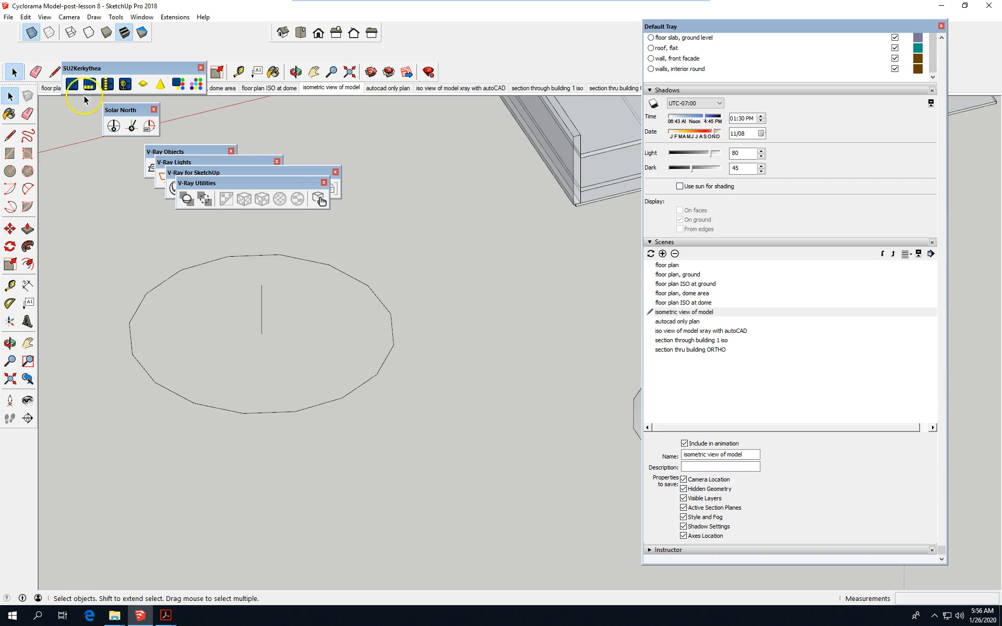
# - Draw a line from the midpoint of one polygon edge to the foot of the vertical line
pyautogui.click(53, 73)
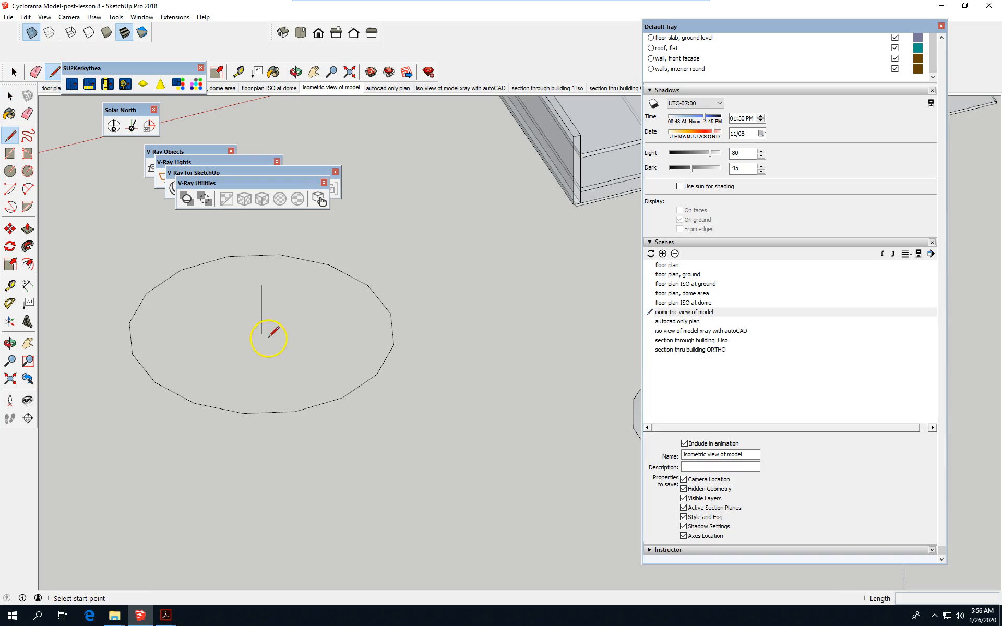
pyautogui.click(270, 412)
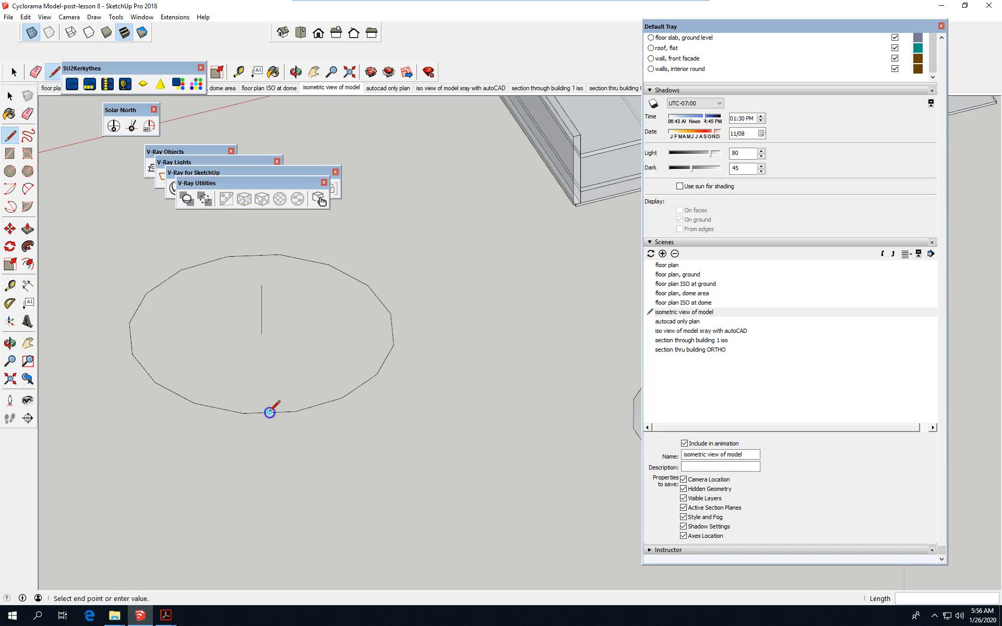
pyautogui.moveTo(354, 445); pyautogui.dragTo(487, 399, button='middle')
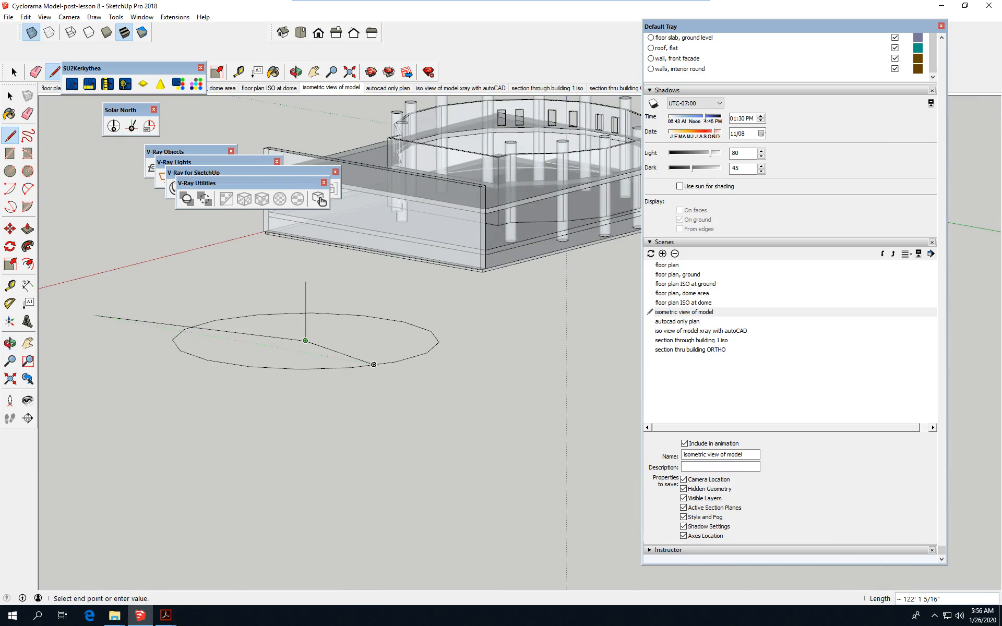
pyautogui.click(374, 364)
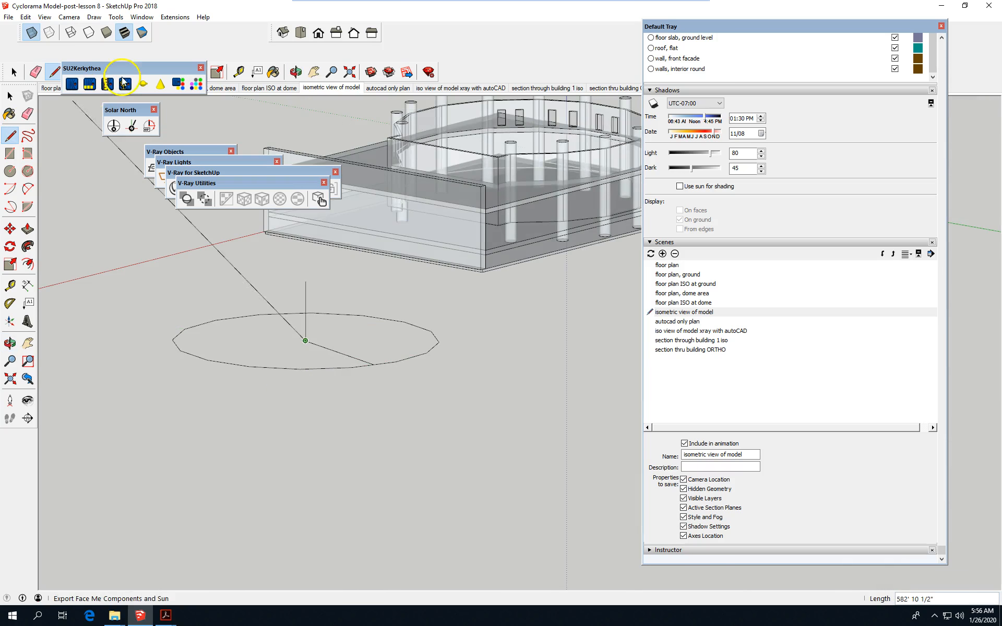
# - Draw a two-point arc from the top of the vertical line to the edge midpoint, bulging outward about 9' 4"
pyautogui.click(30, 191)
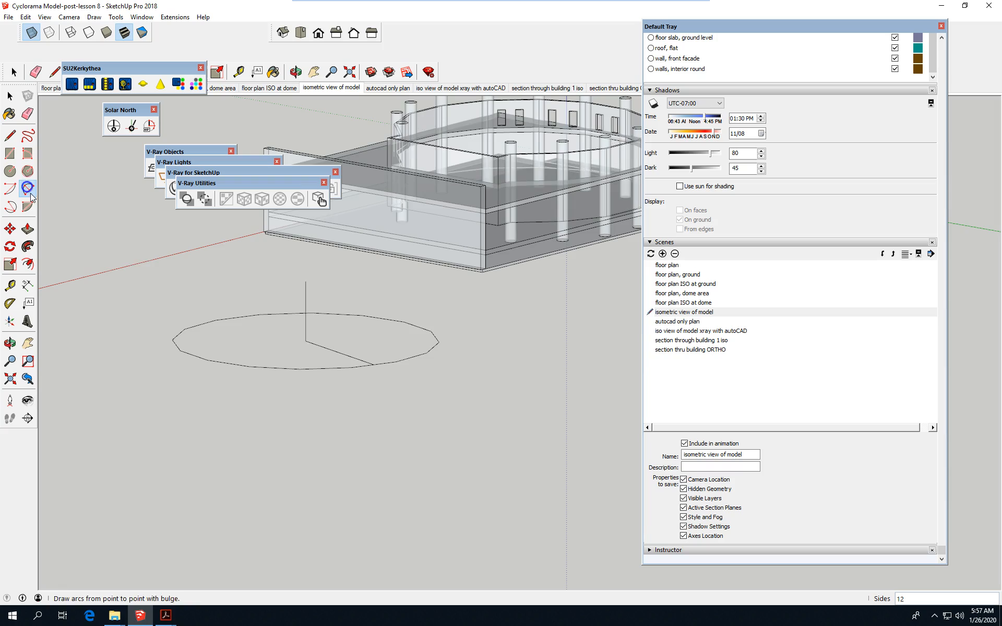
pyautogui.click(305, 281)
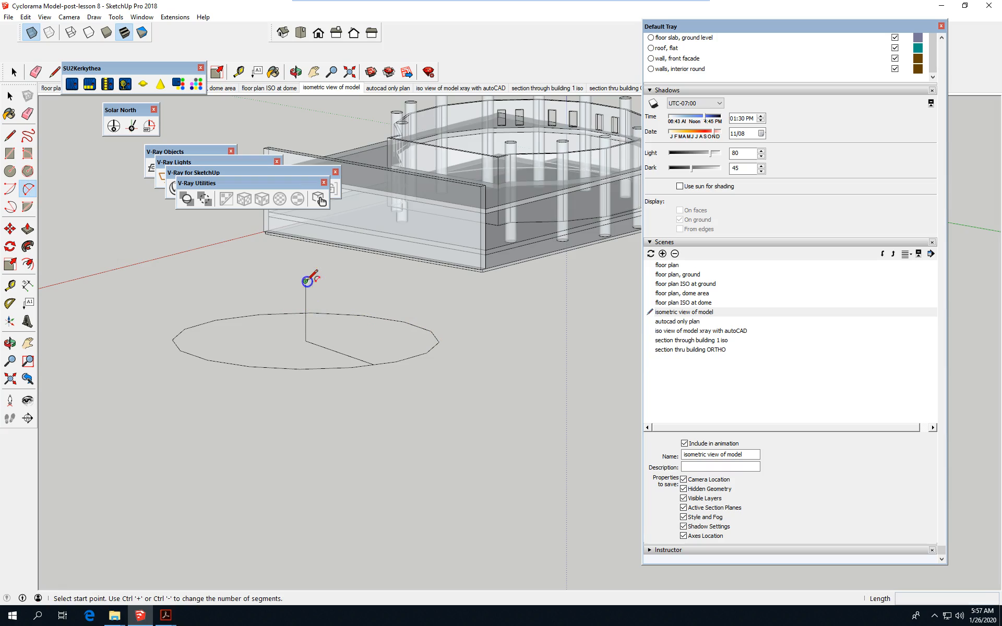
pyautogui.click(374, 364)
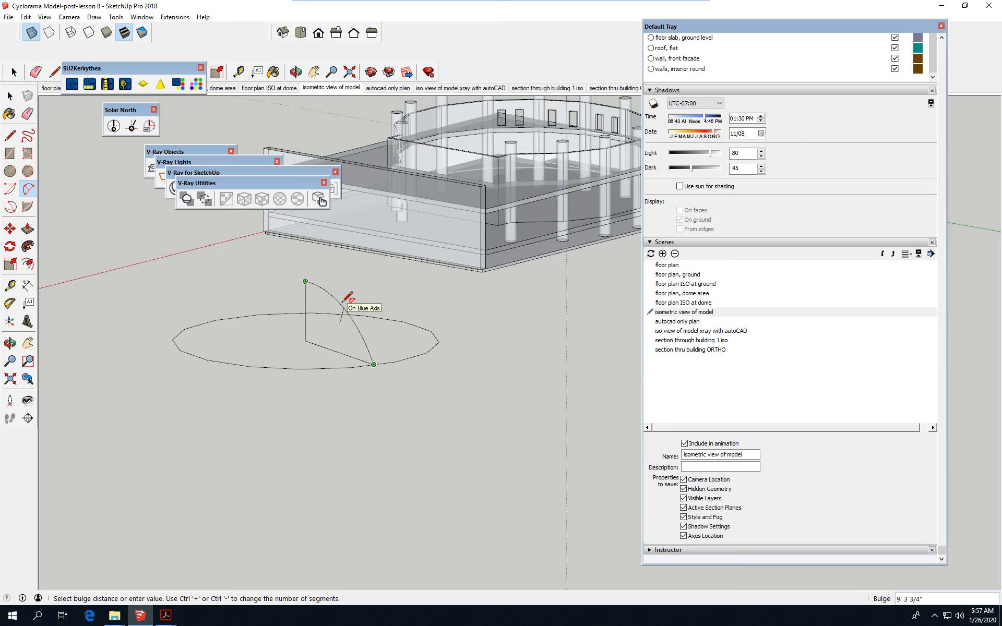
pyautogui.click(343, 302)
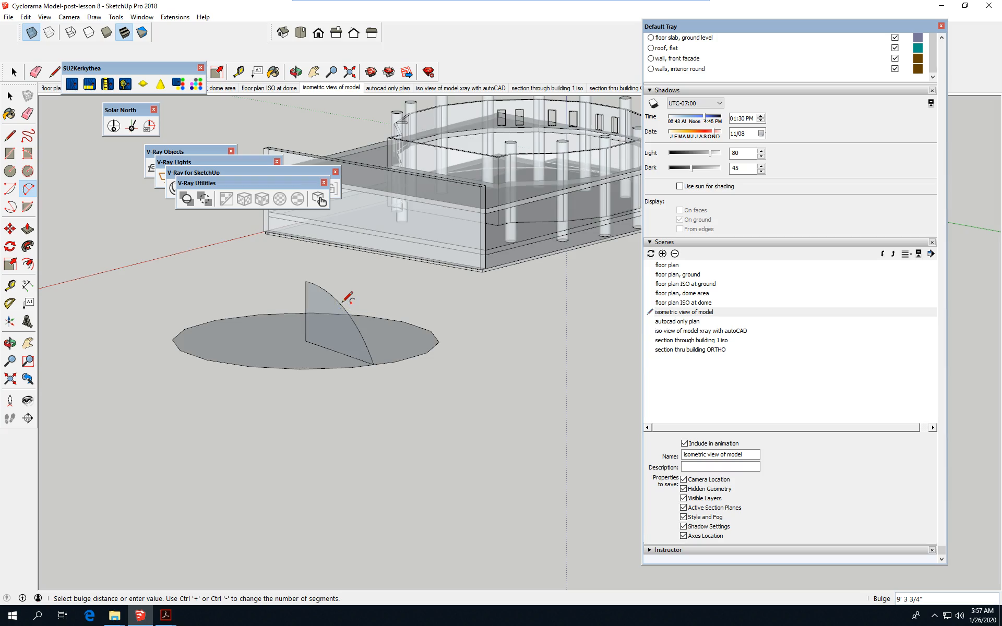
# - Delete the flat base face of the polygon, keeping its outline and the vertical arc profile
pyautogui.moveTo(406, 446); pyautogui.dragTo(410, 567, button='middle')
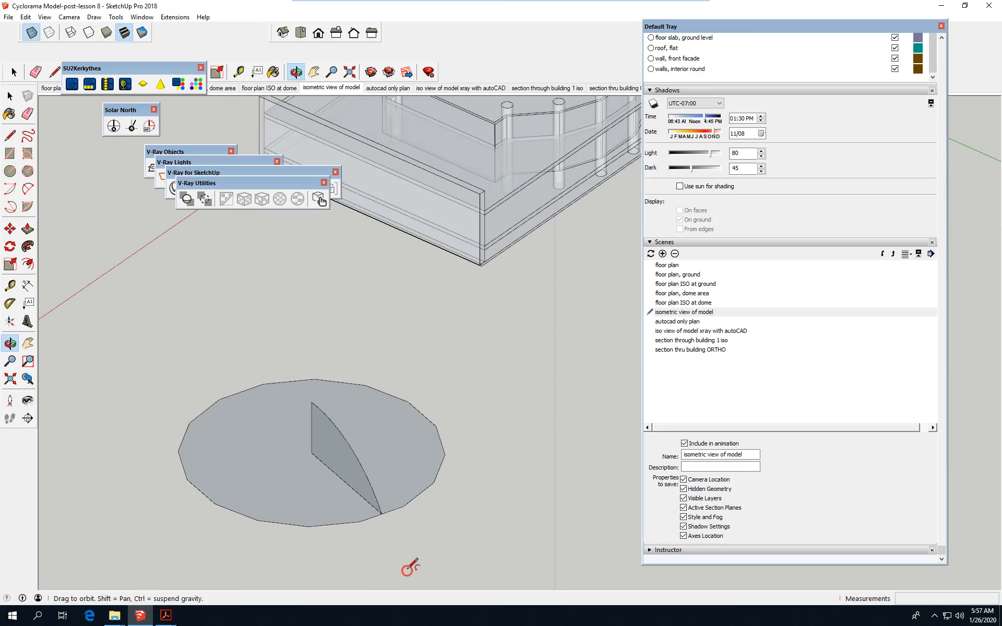
pyautogui.click(8, 96)
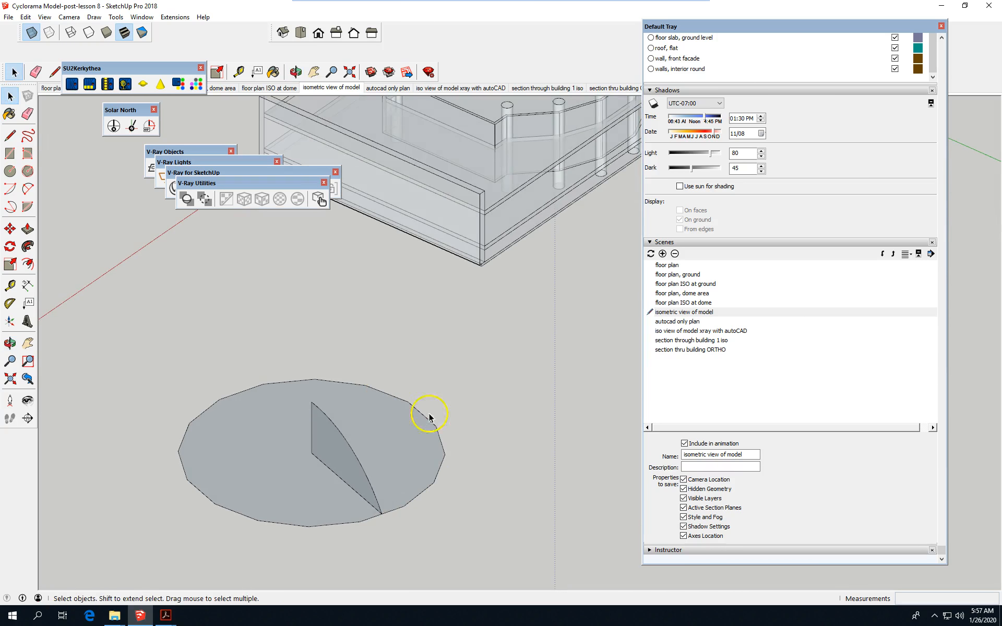
pyautogui.scroll(1, 330, 539)
pyautogui.scroll(1, 289, 459)
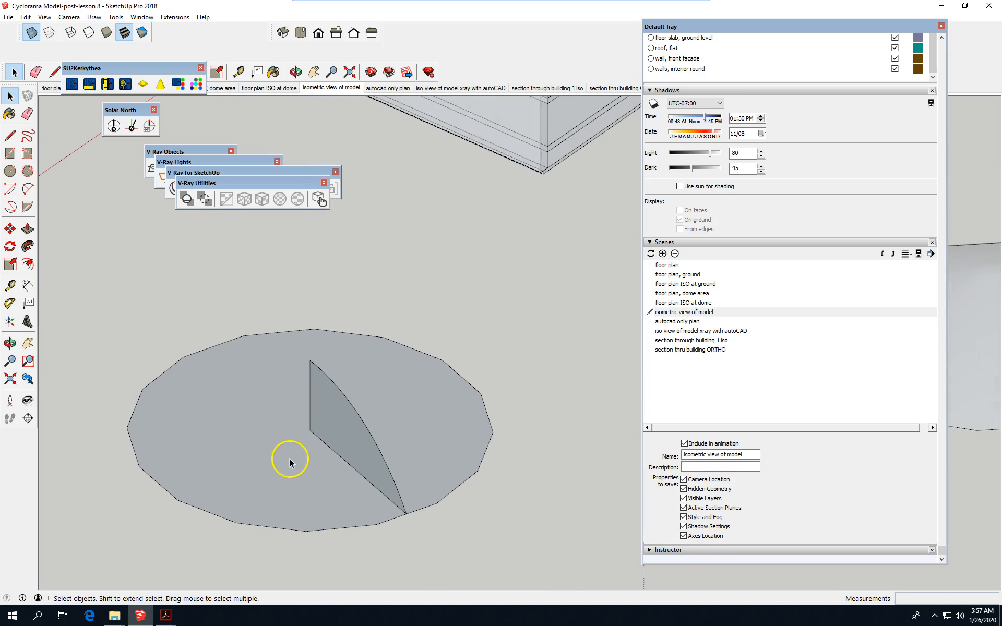
pyautogui.click(277, 436)
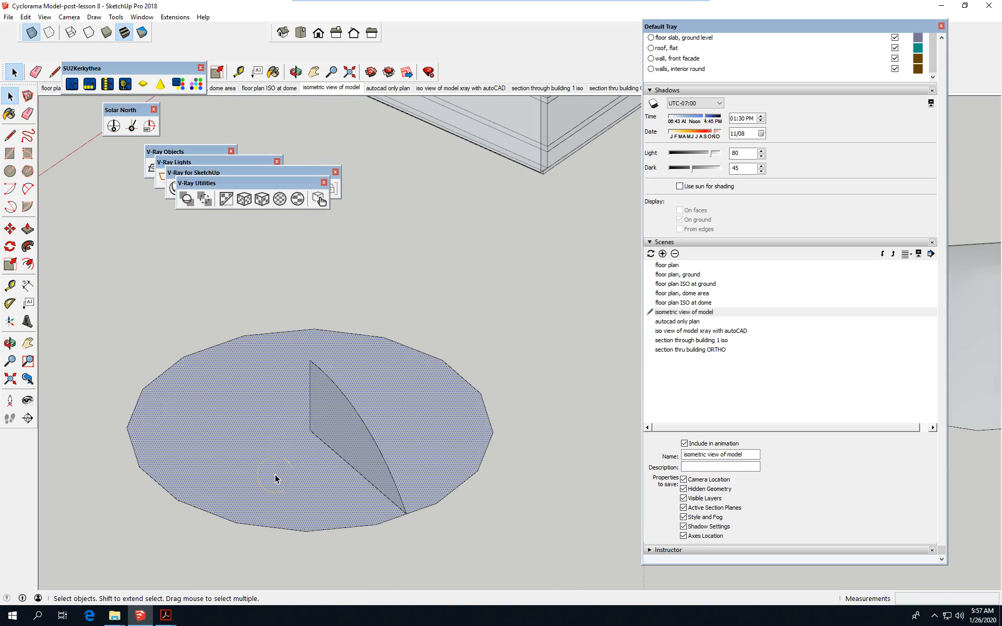
pyautogui.press('Delete')
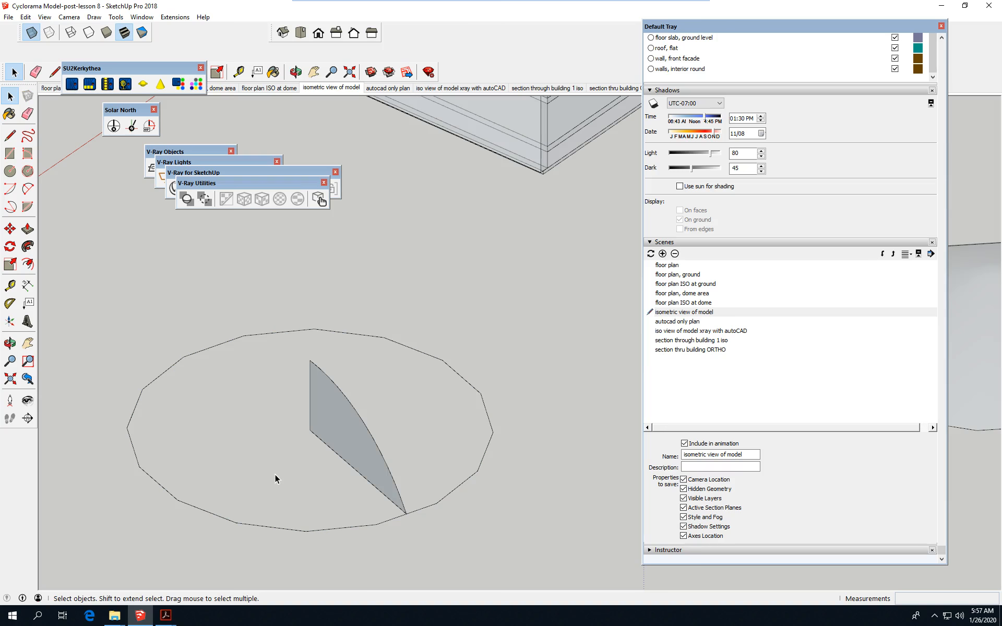
# - Select the entire polygon outline, including both halves of the edge split by the arc profile, as the sweep path
pyautogui.click(199, 372)
pyautogui.click(348, 530)
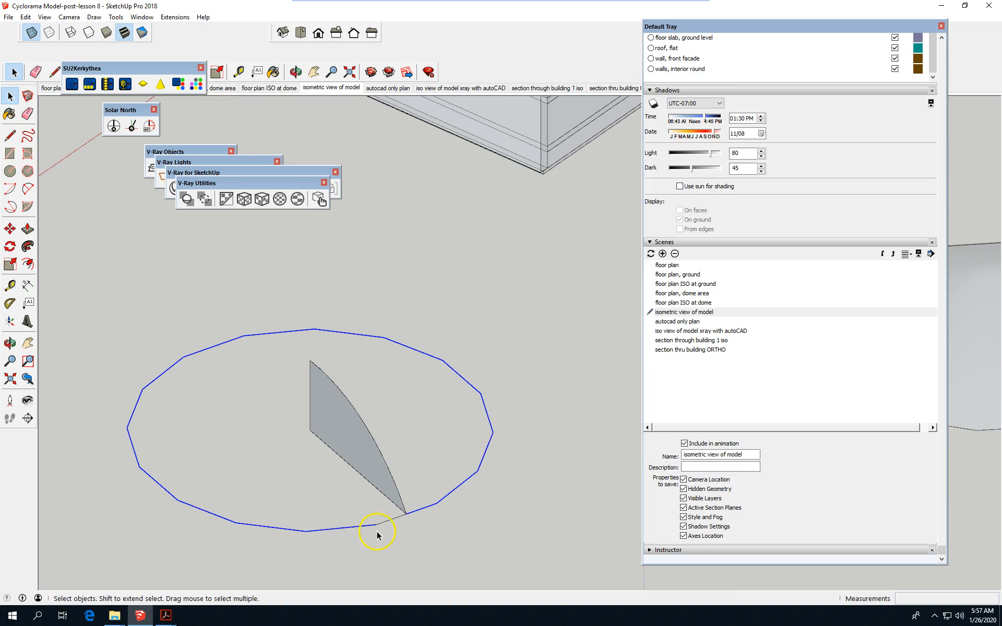
pyautogui.scroll(3, 472, 540)
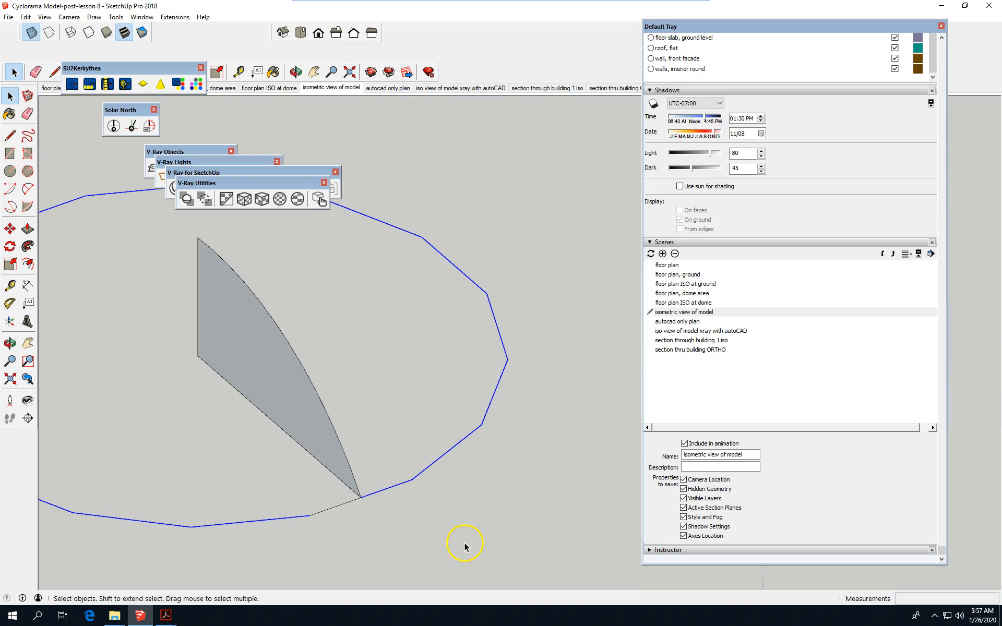
pyautogui.scroll(-2, 425, 482)
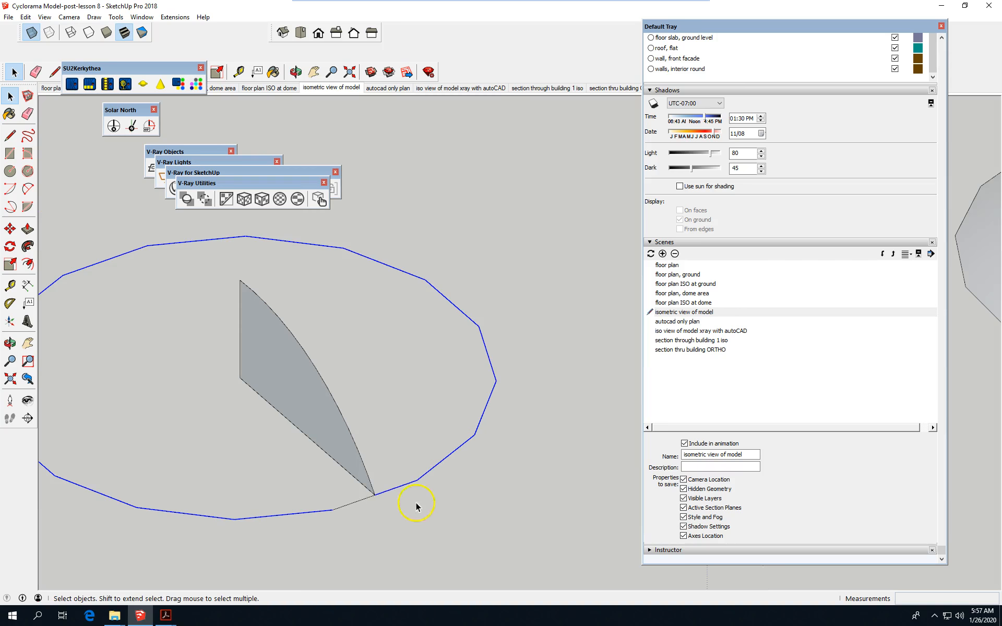
pyautogui.keyDown('ctrl'); pyautogui.click(358, 502); pyautogui.keyUp('ctrl')
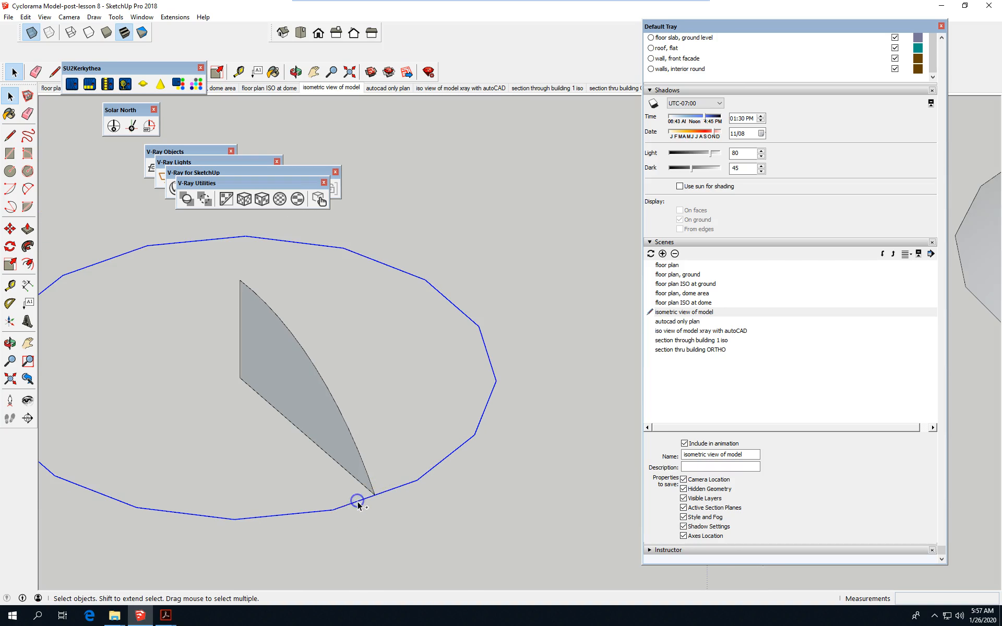
pyautogui.scroll(-1, 535, 454)
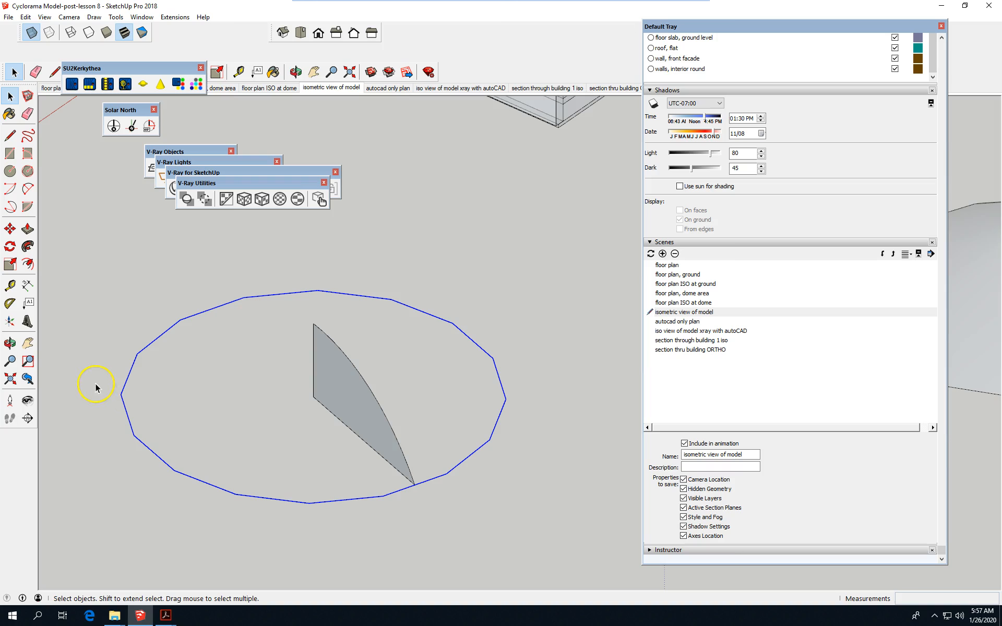
# - Sweep the vertical arc profile around the selected polygon outline with Follow Me to form the faceted dome
pyautogui.click(29, 246)
pyautogui.click(334, 376)
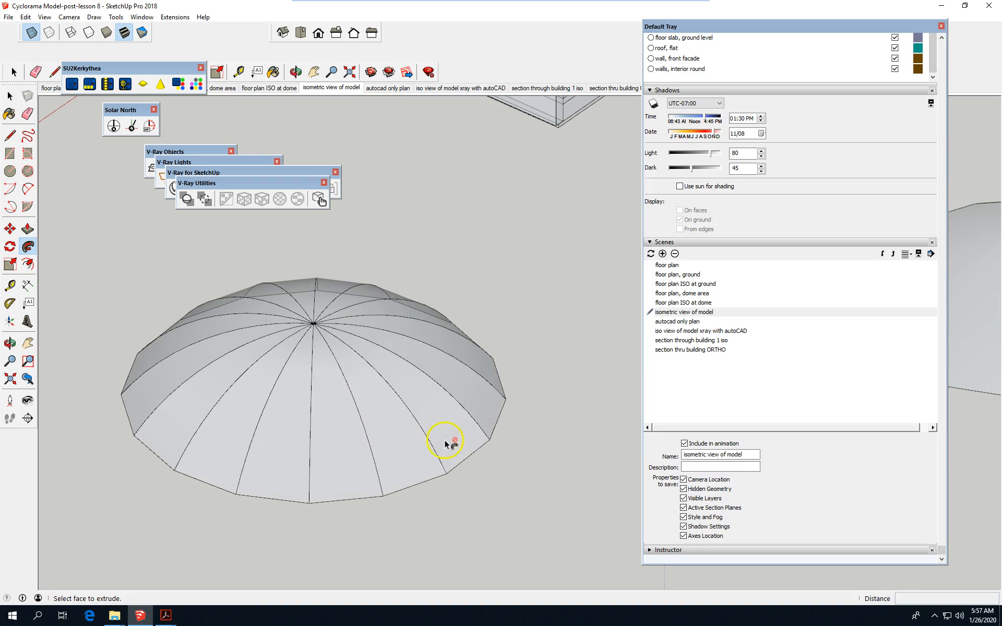
pyautogui.scroll(-3, 443, 439)
pyautogui.moveTo(496, 516); pyautogui.dragTo(468, 399, button='middle')
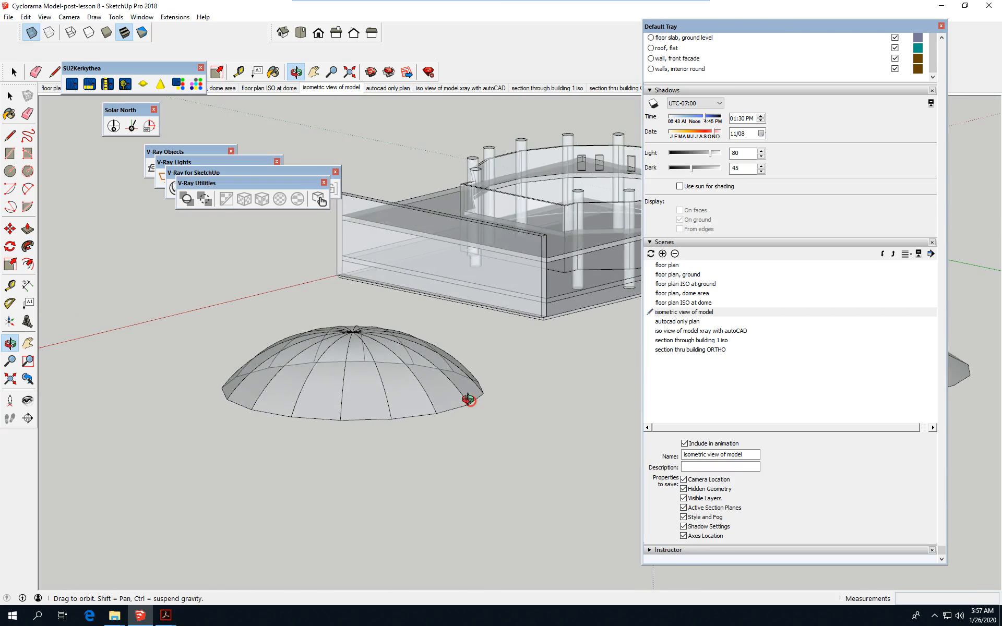
pyautogui.scroll(-2, 233, 453)
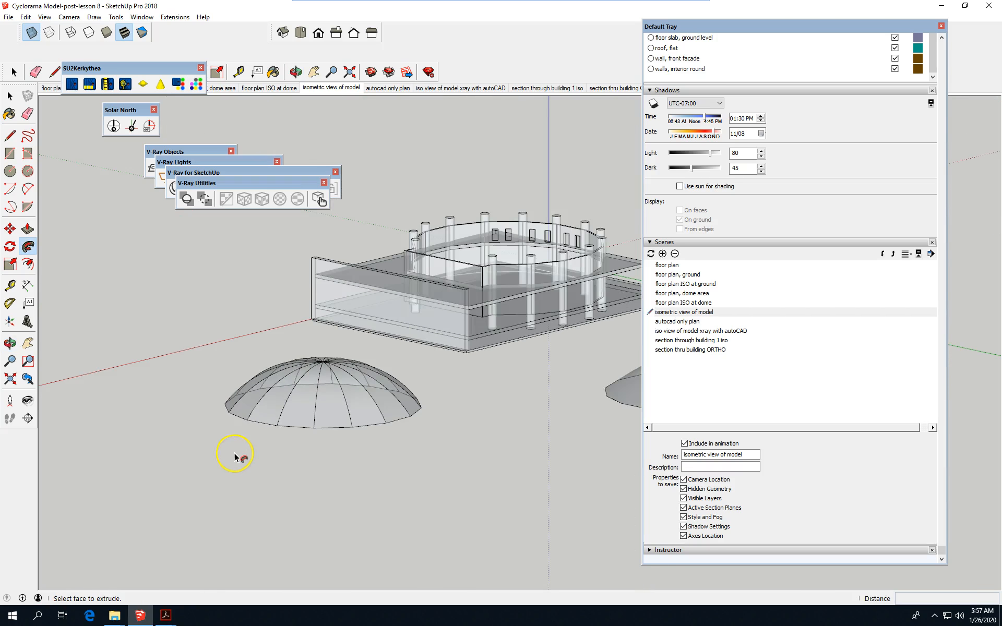
# - Turn all the connected faces and edges of the faceted dome into a single component, replacing the selection with it
pyautogui.click(11, 98)
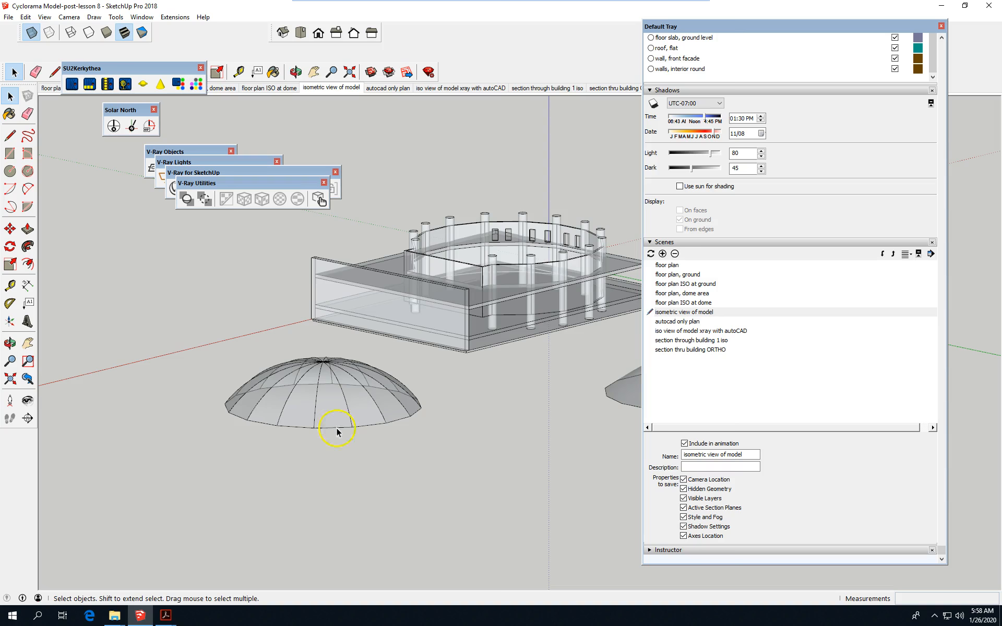
pyautogui.scroll(3, 320, 401)
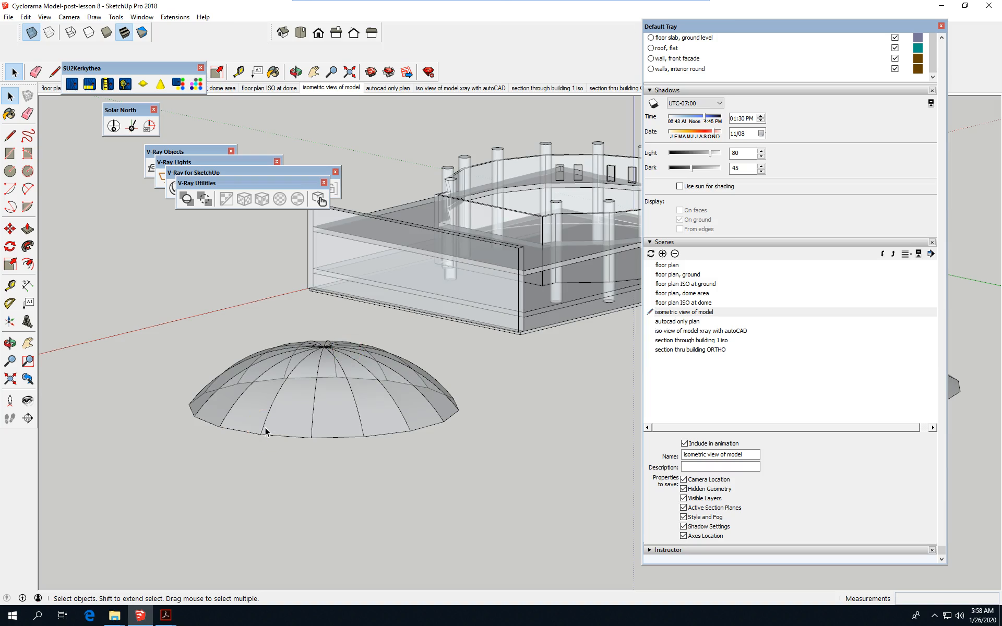
pyautogui.tripleClick(324, 383)
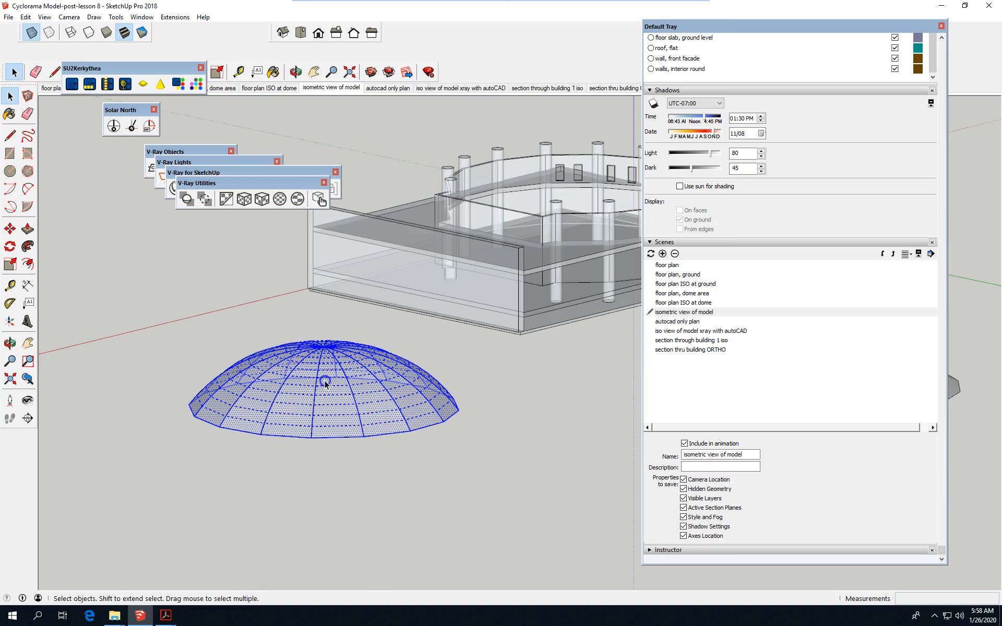
pyautogui.click(45, 33)
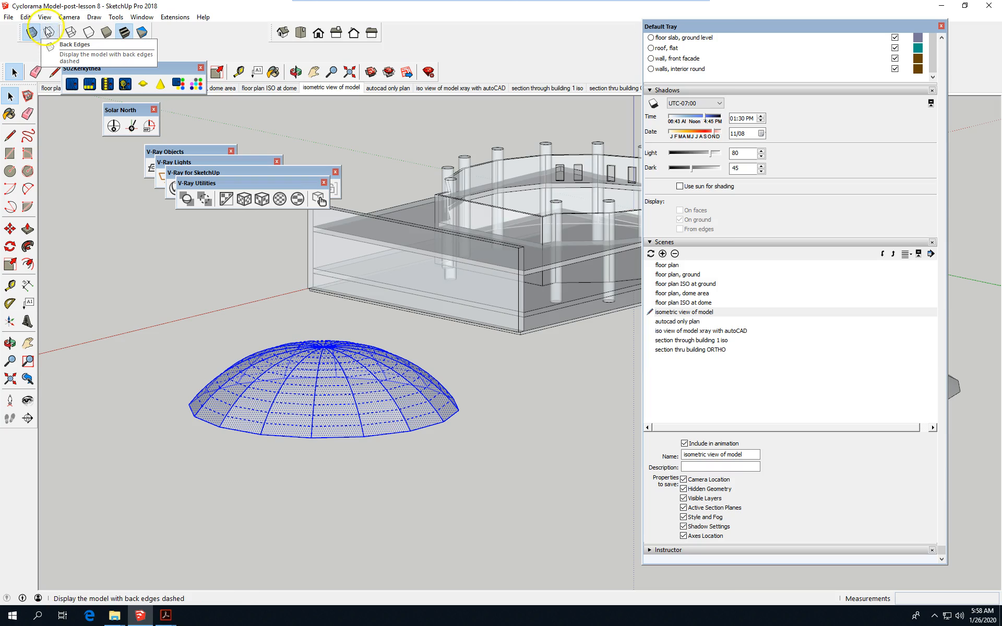
pyautogui.click(25, 17)
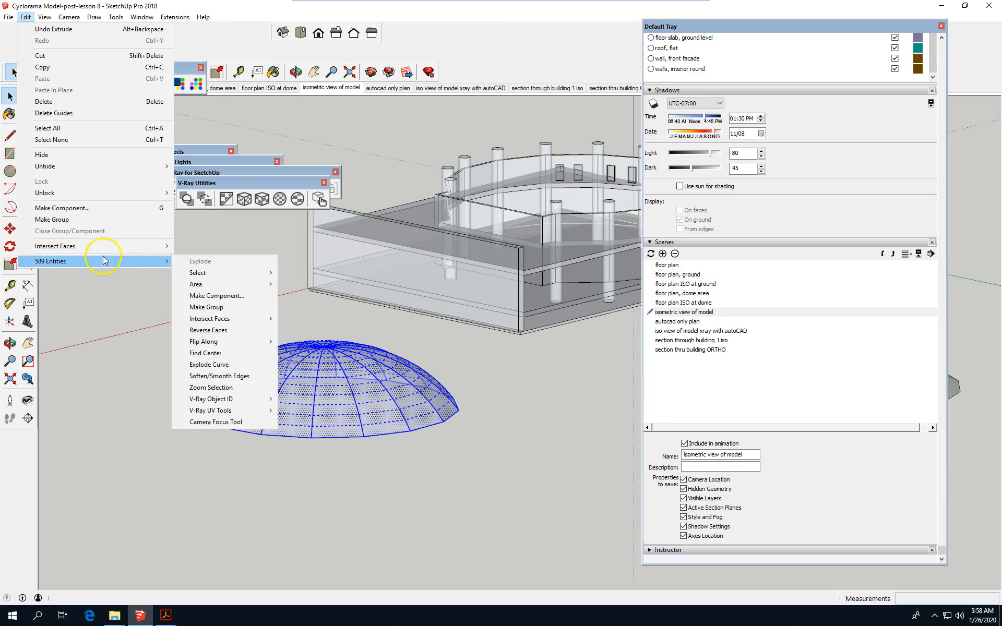
pyautogui.click(99, 208)
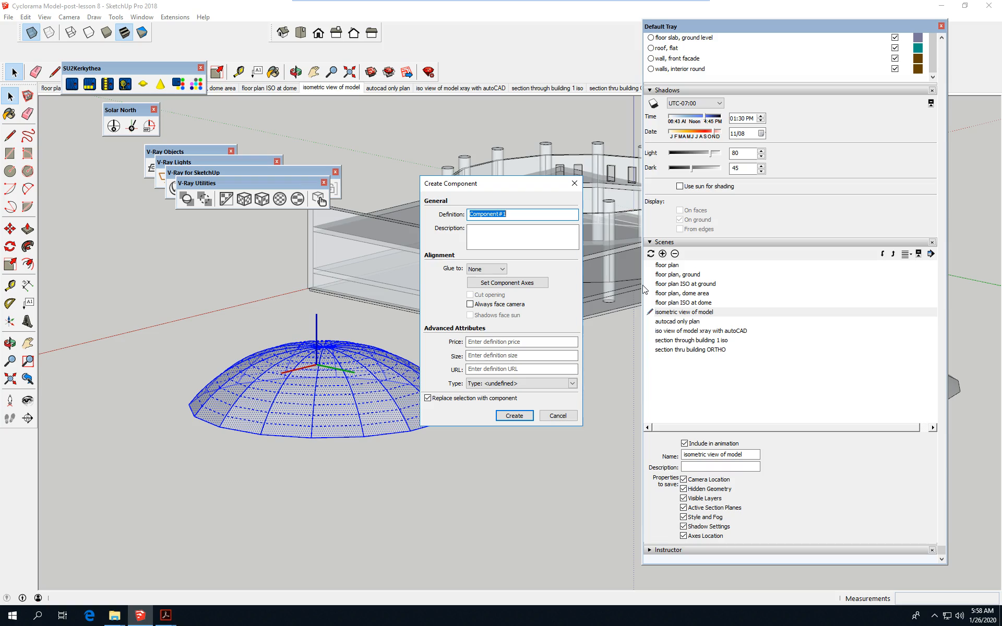
pyautogui.write('ri')
pyautogui.click(509, 415)
pyautogui.scroll(-3, 283, 349)
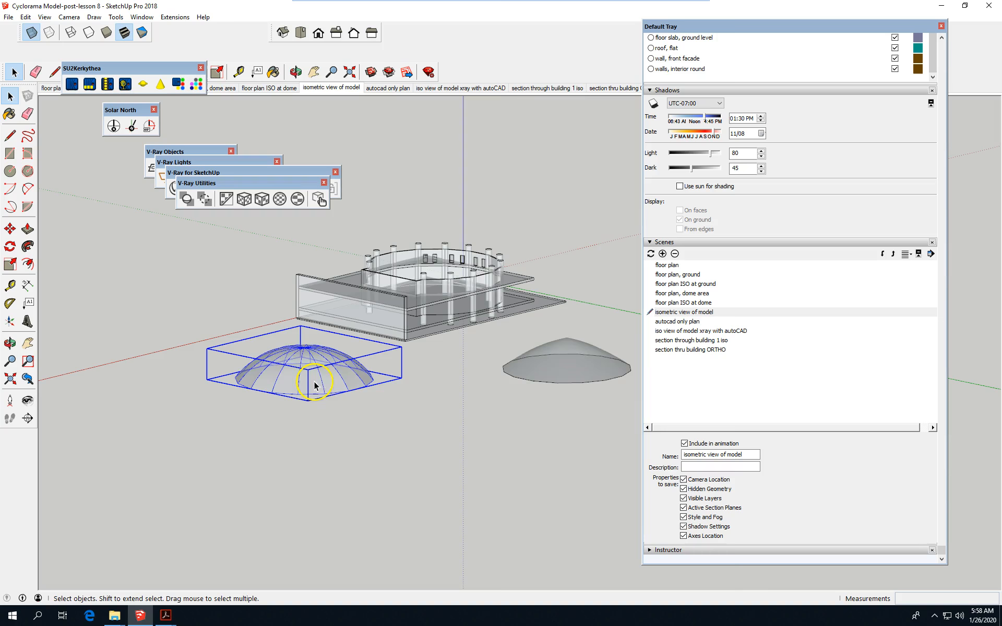
pyautogui.click(436, 459)
pyautogui.scroll(2, 313, 374)
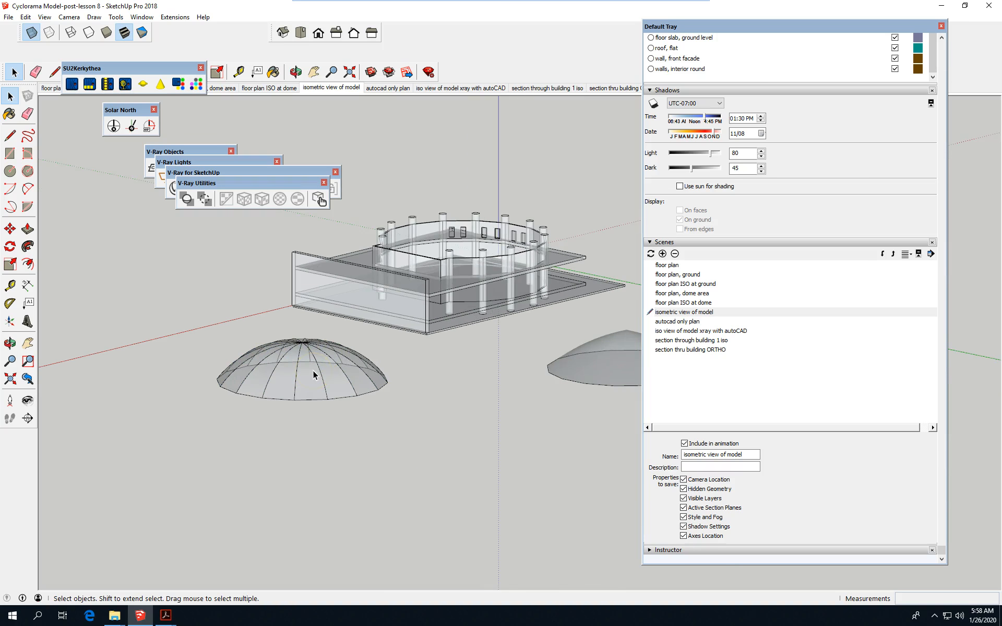
# - Move the faceted dome component by a corner point on its rim onto the top of the matching structural column of the building
pyautogui.moveTo(342, 336); pyautogui.dragTo(311, 505, button='middle')
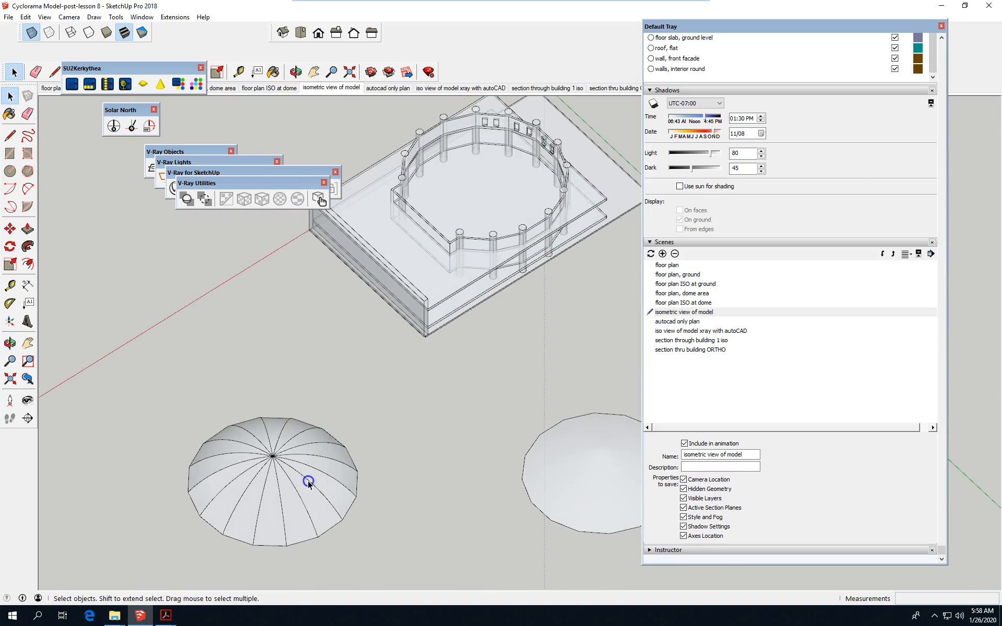
pyautogui.click(308, 480)
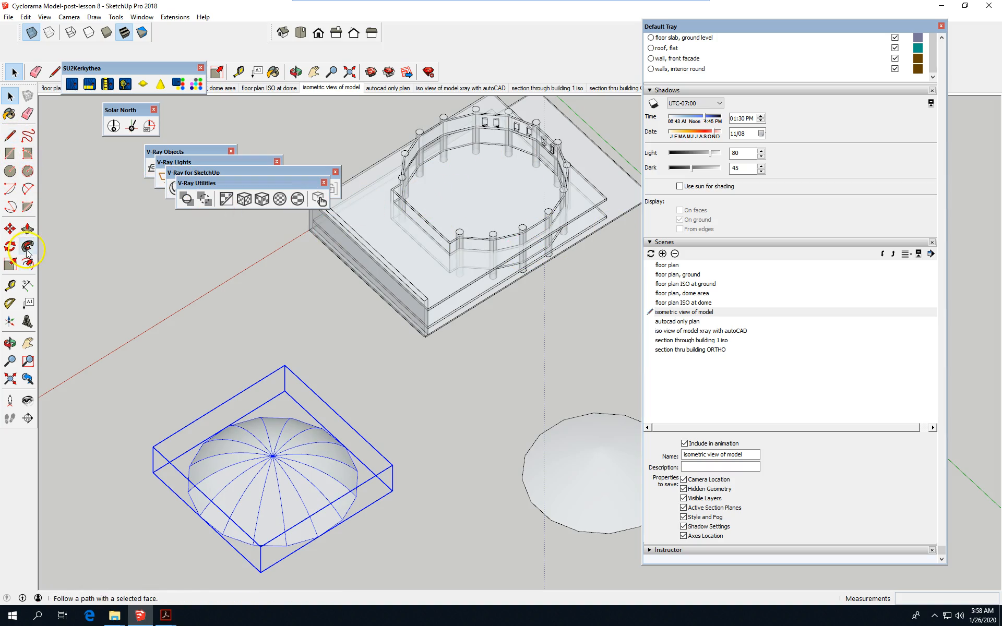
pyautogui.click(10, 228)
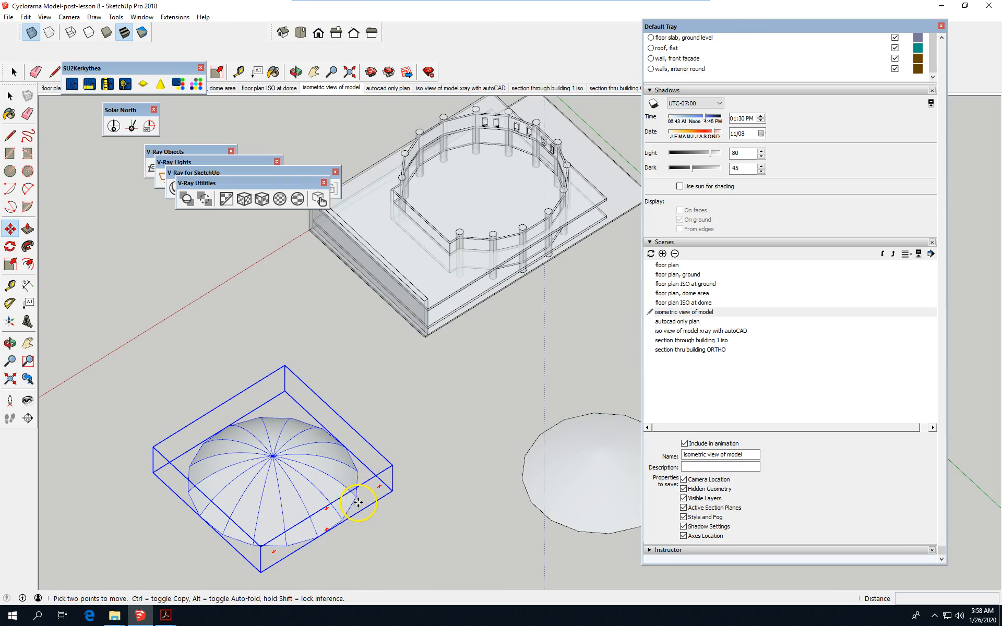
pyautogui.click(358, 501)
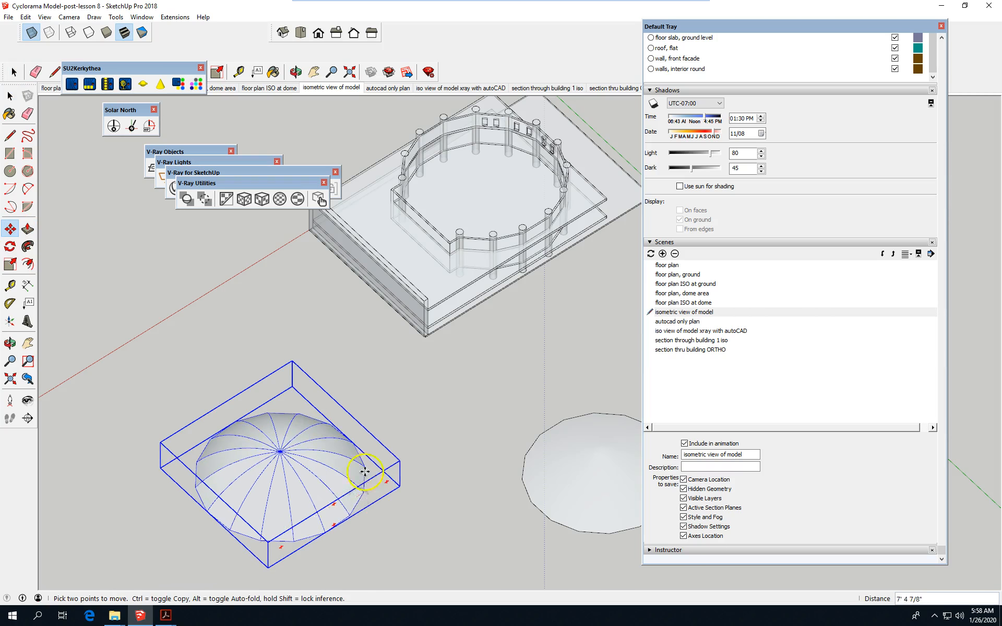
pyautogui.scroll(3, 566, 199)
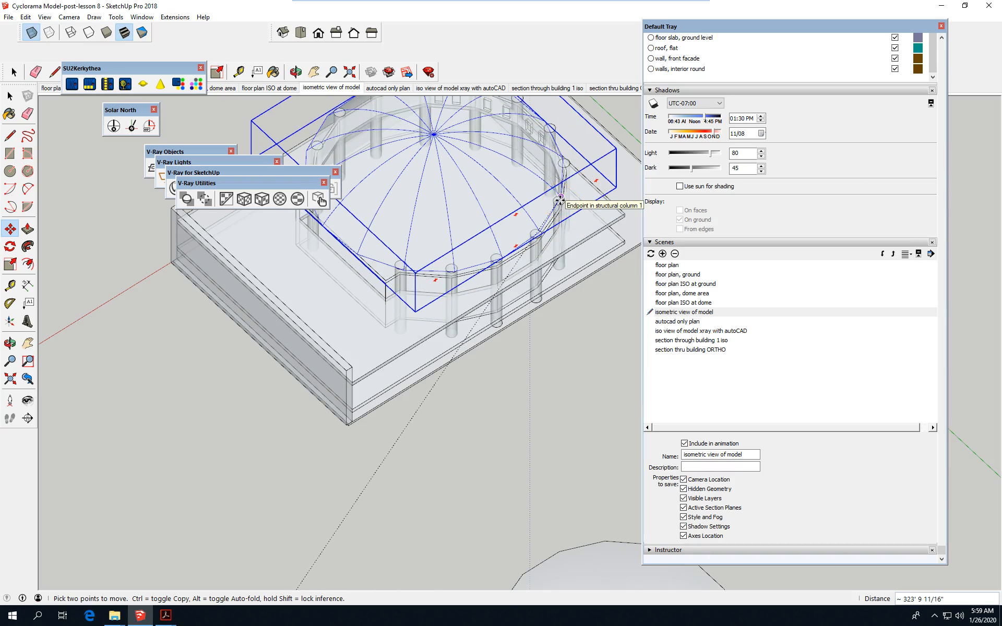
pyautogui.scroll(4, 559, 201)
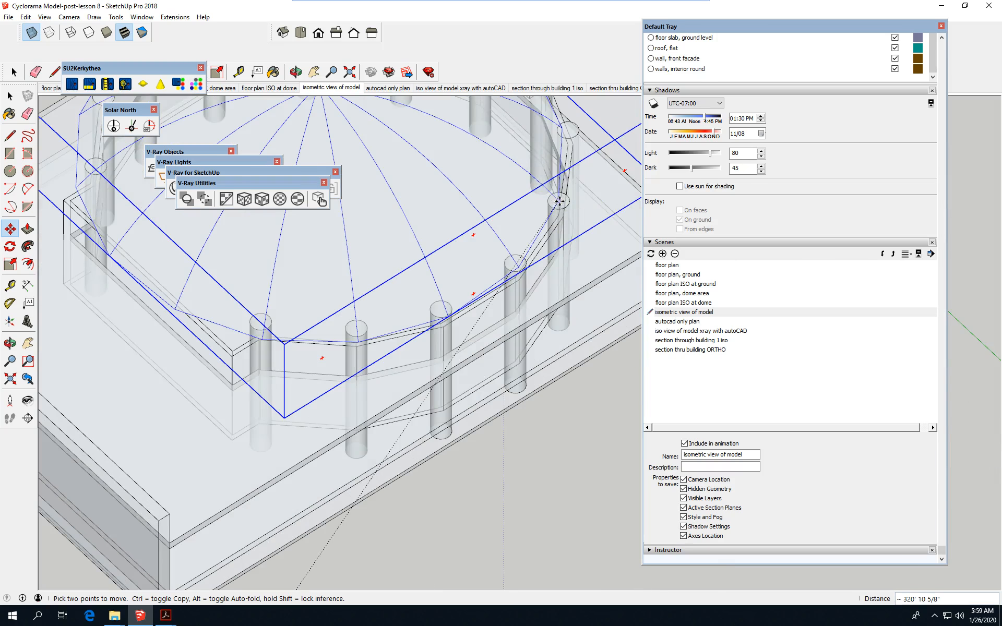
pyautogui.click(557, 201)
# - Examine how the faceted dome sits on the ring of columns from several sides, and clear the selection
pyautogui.scroll(-5, 429, 157)
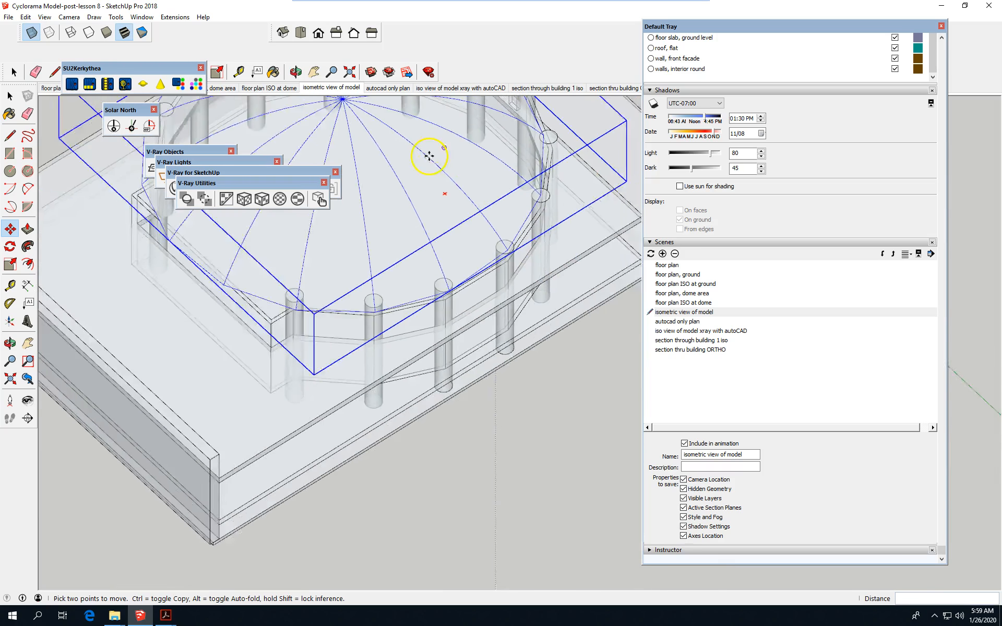
pyautogui.moveTo(483, 481); pyautogui.dragTo(516, 290, button='middle')
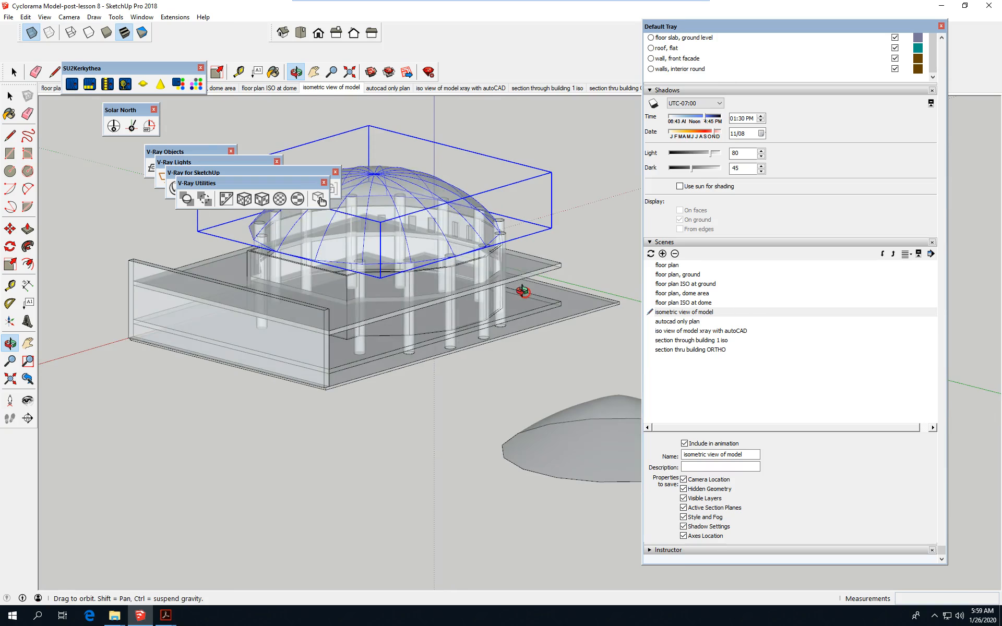
pyautogui.moveTo(409, 454); pyautogui.dragTo(503, 405, button='middle')
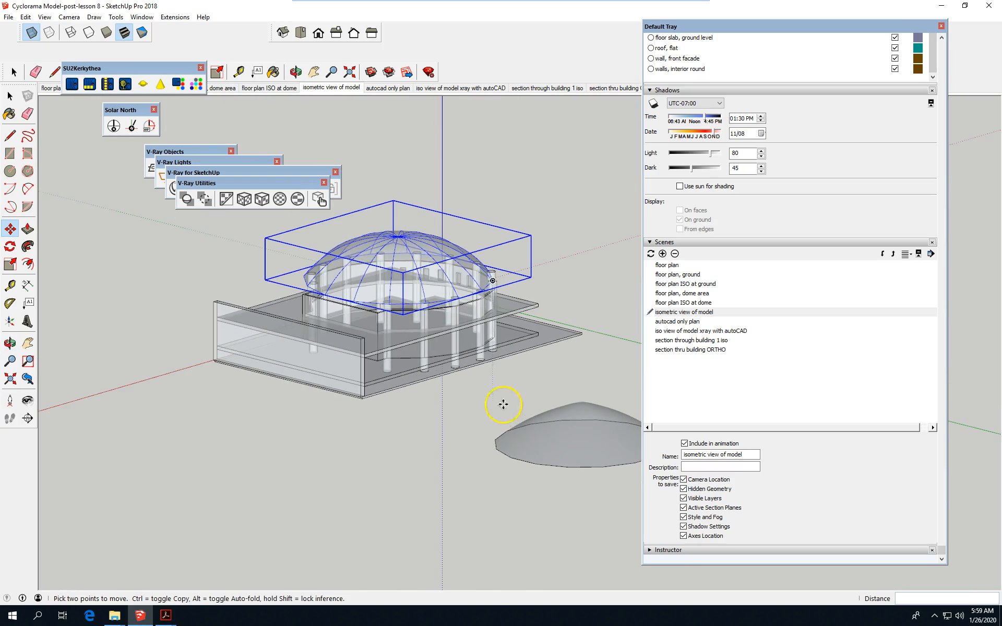
pyautogui.moveTo(221, 456); pyautogui.dragTo(566, 463, button='middle')
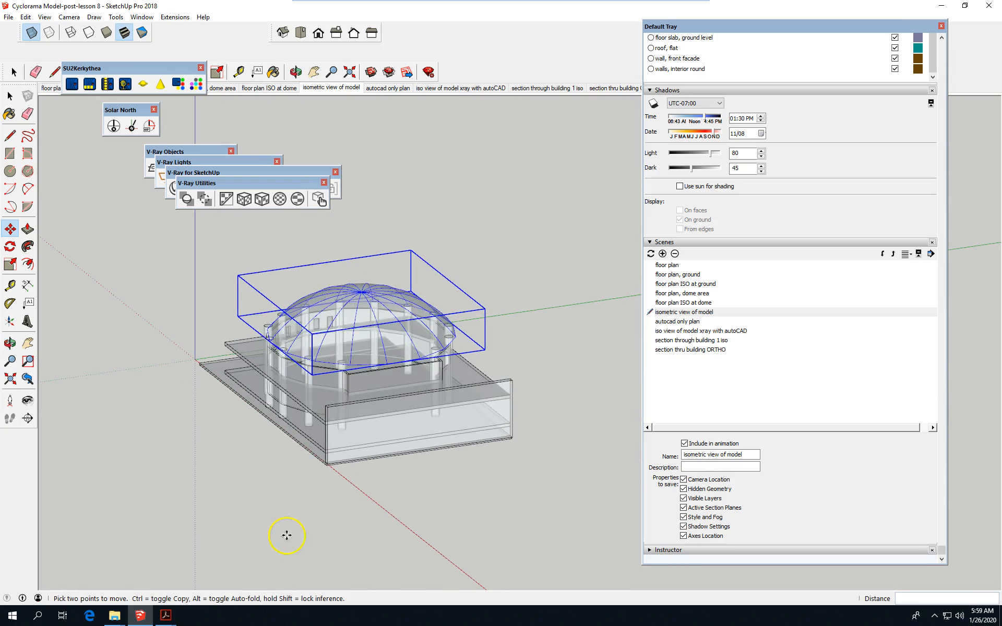
pyautogui.moveTo(284, 532); pyautogui.dragTo(264, 503, button='middle')
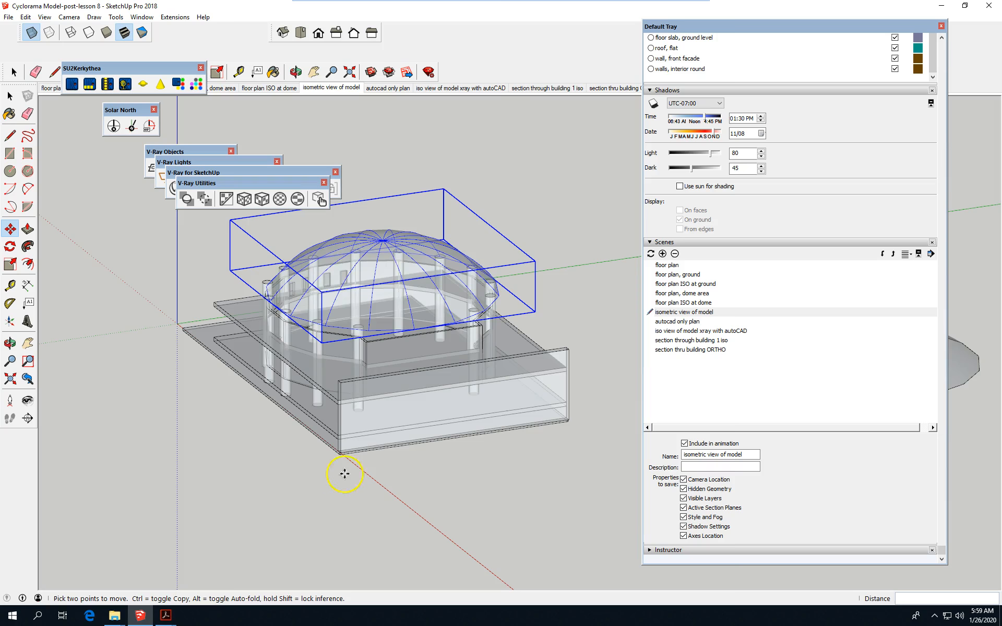
pyautogui.scroll(-1, 365, 460)
pyautogui.scroll(2, 286, 388)
pyautogui.scroll(1, 285, 388)
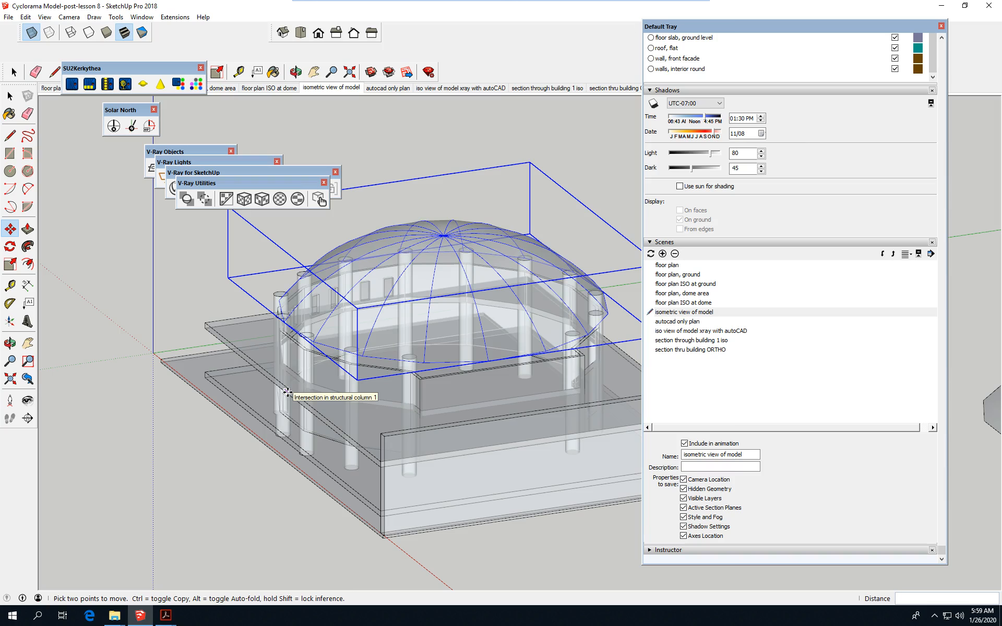
pyautogui.scroll(-1, 230, 415)
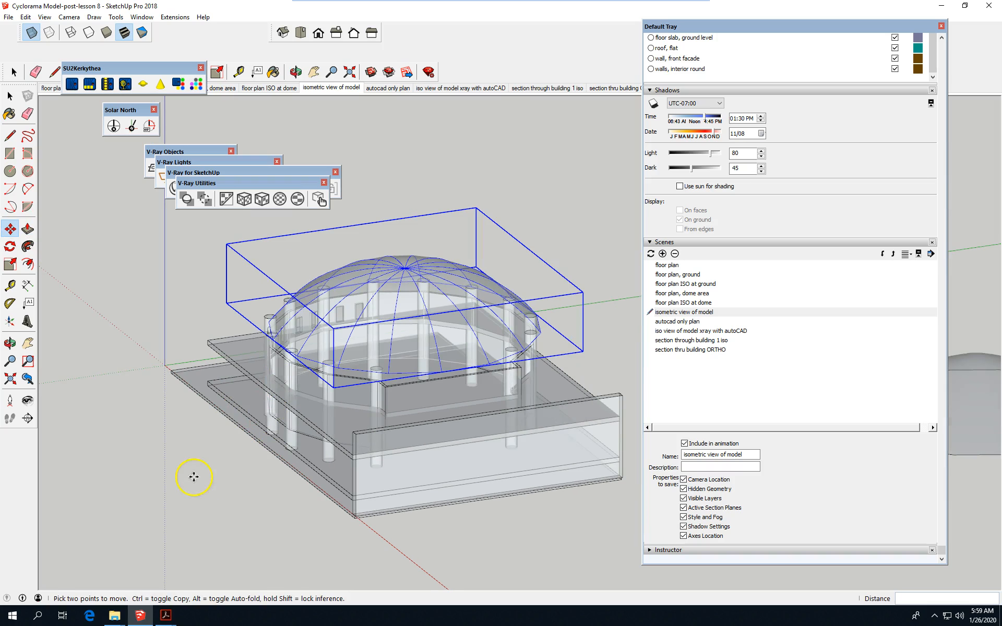
pyautogui.click(10, 95)
pyautogui.click(109, 389)
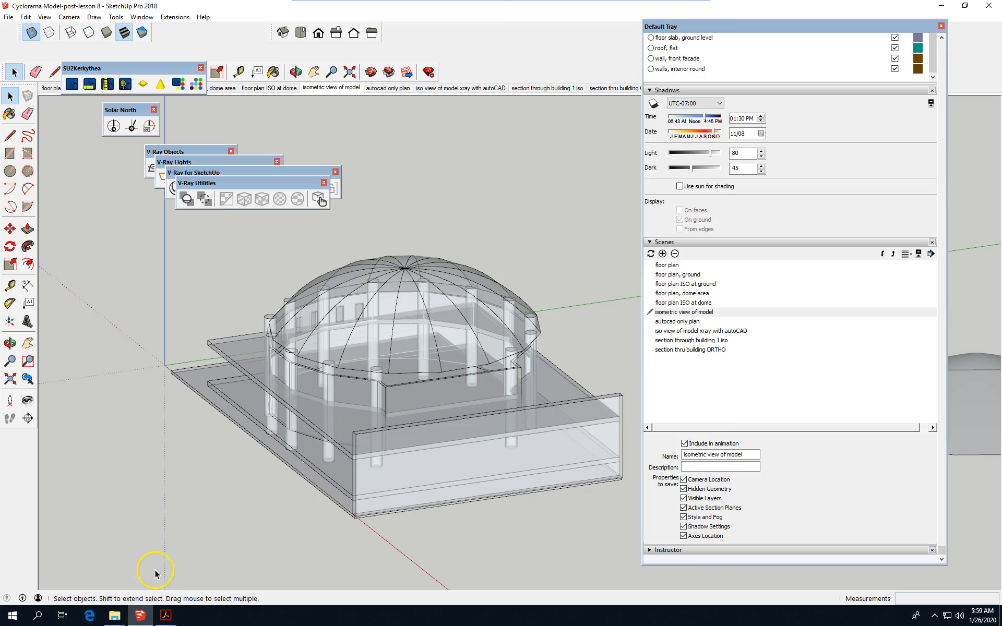
pyautogui.moveTo(20, 600)
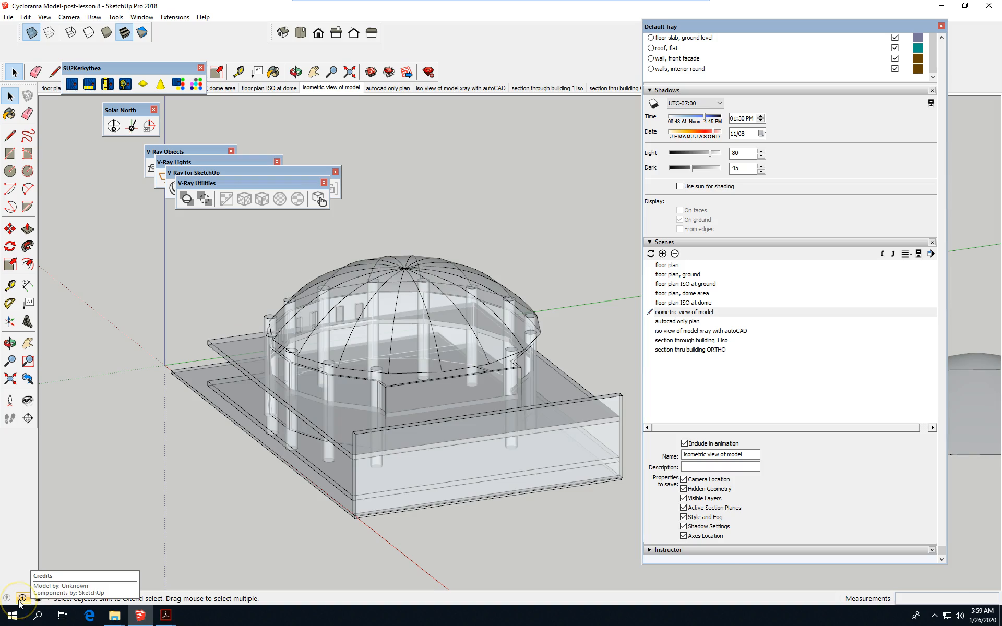